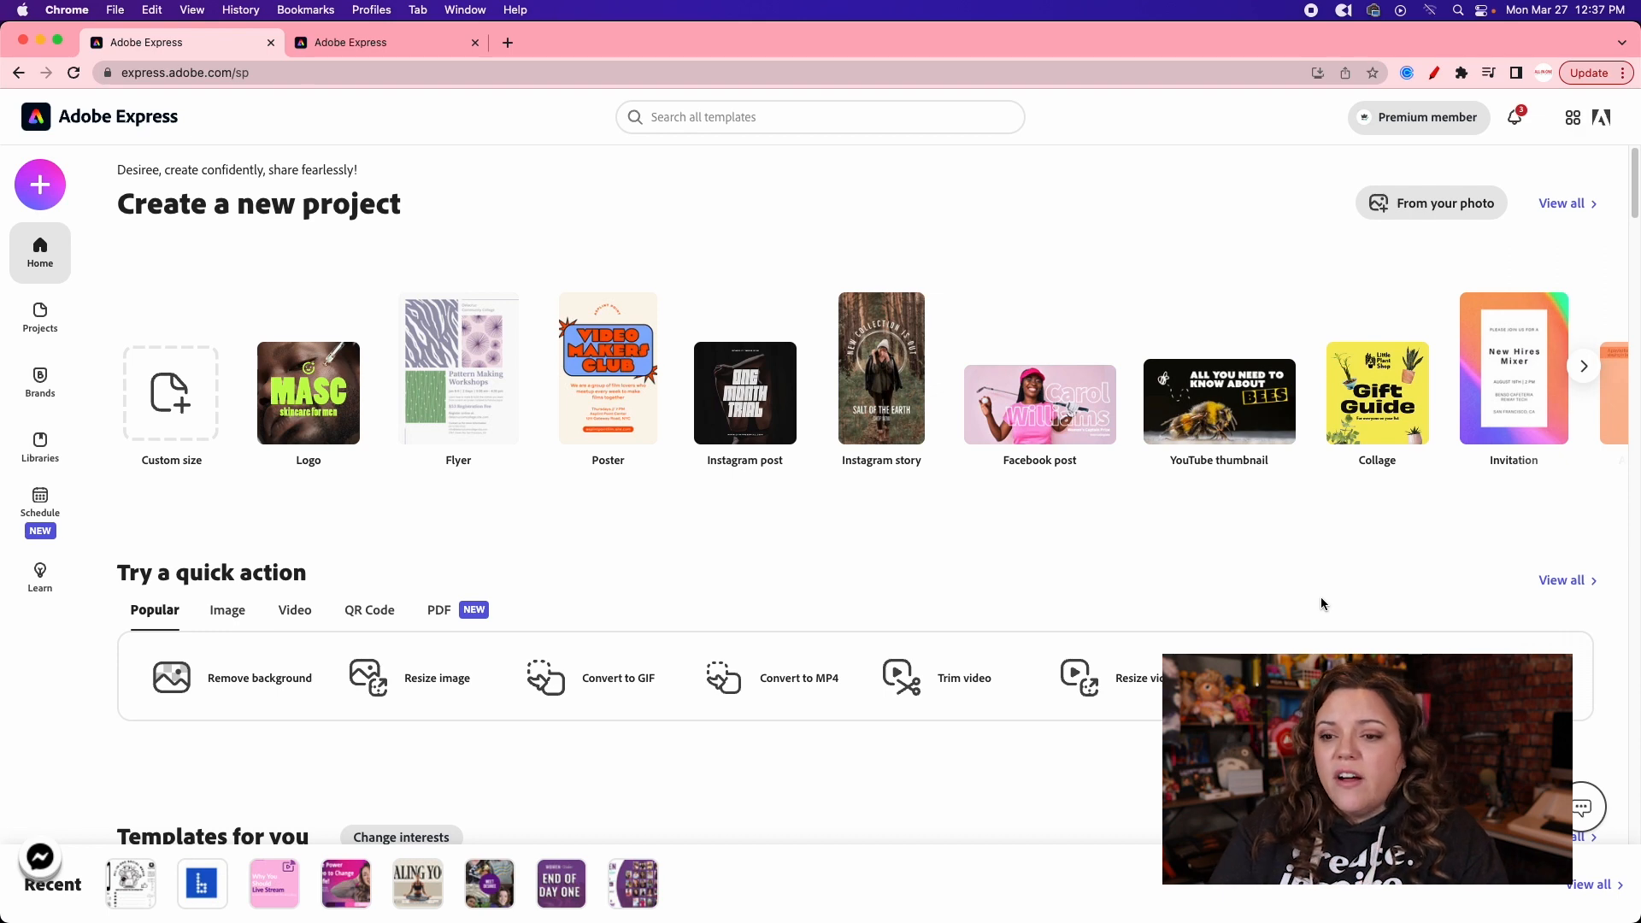
Look through the home page's project types, quick actions and template collections, down to the trending backgrounds and Facebook posts.
scroll(769, 594, "down", 5)
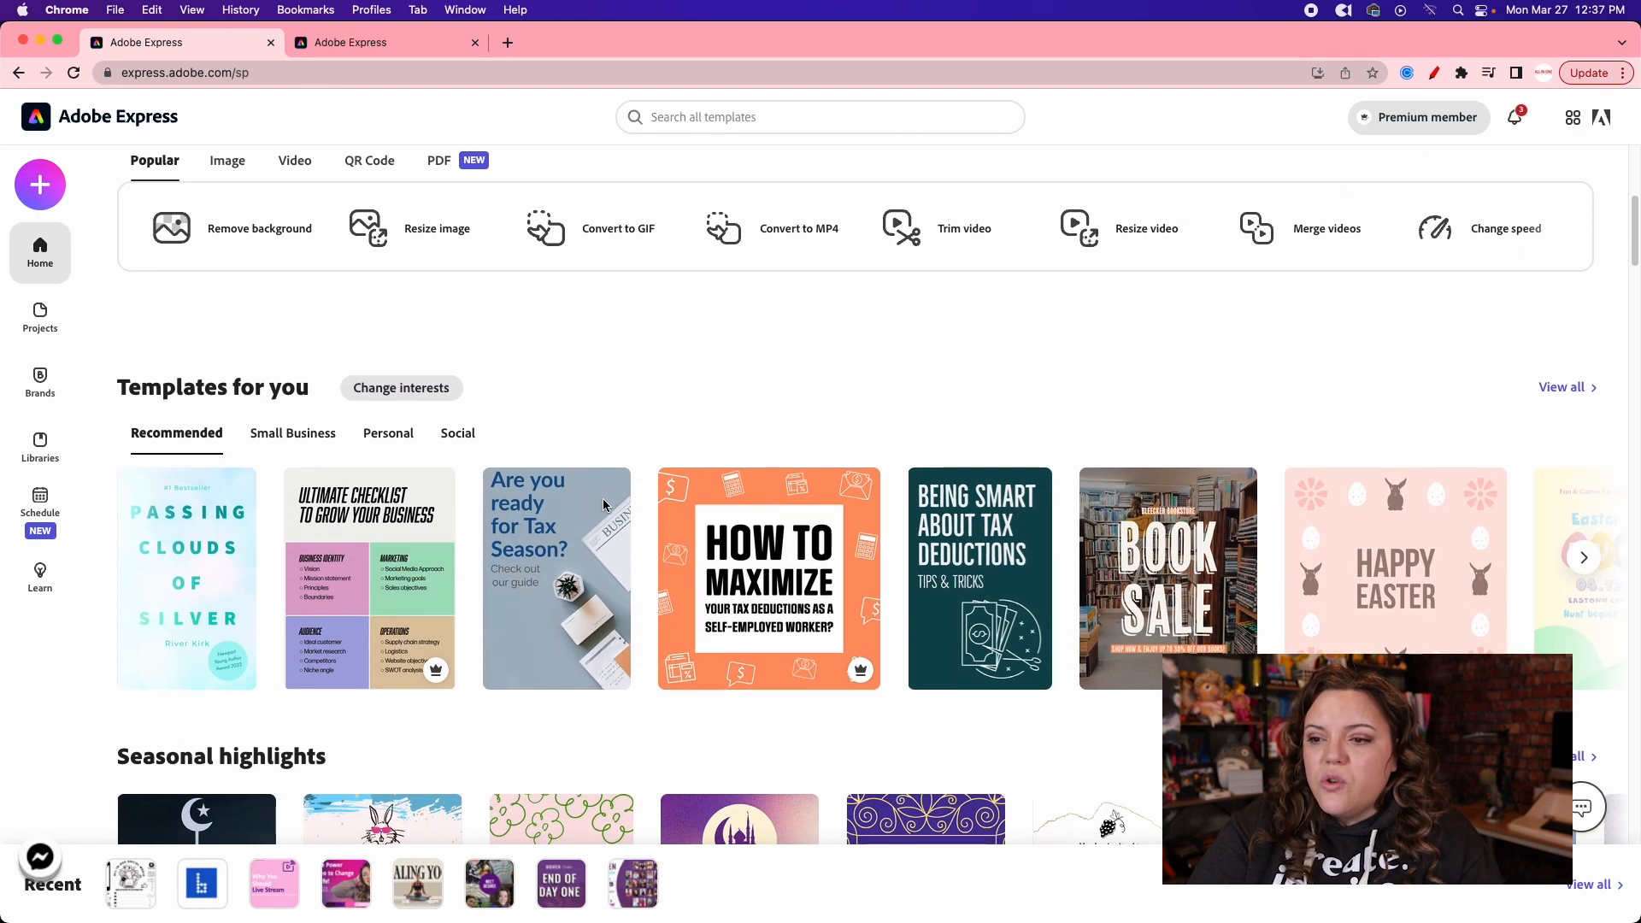
scroll(633, 496, "down", 2)
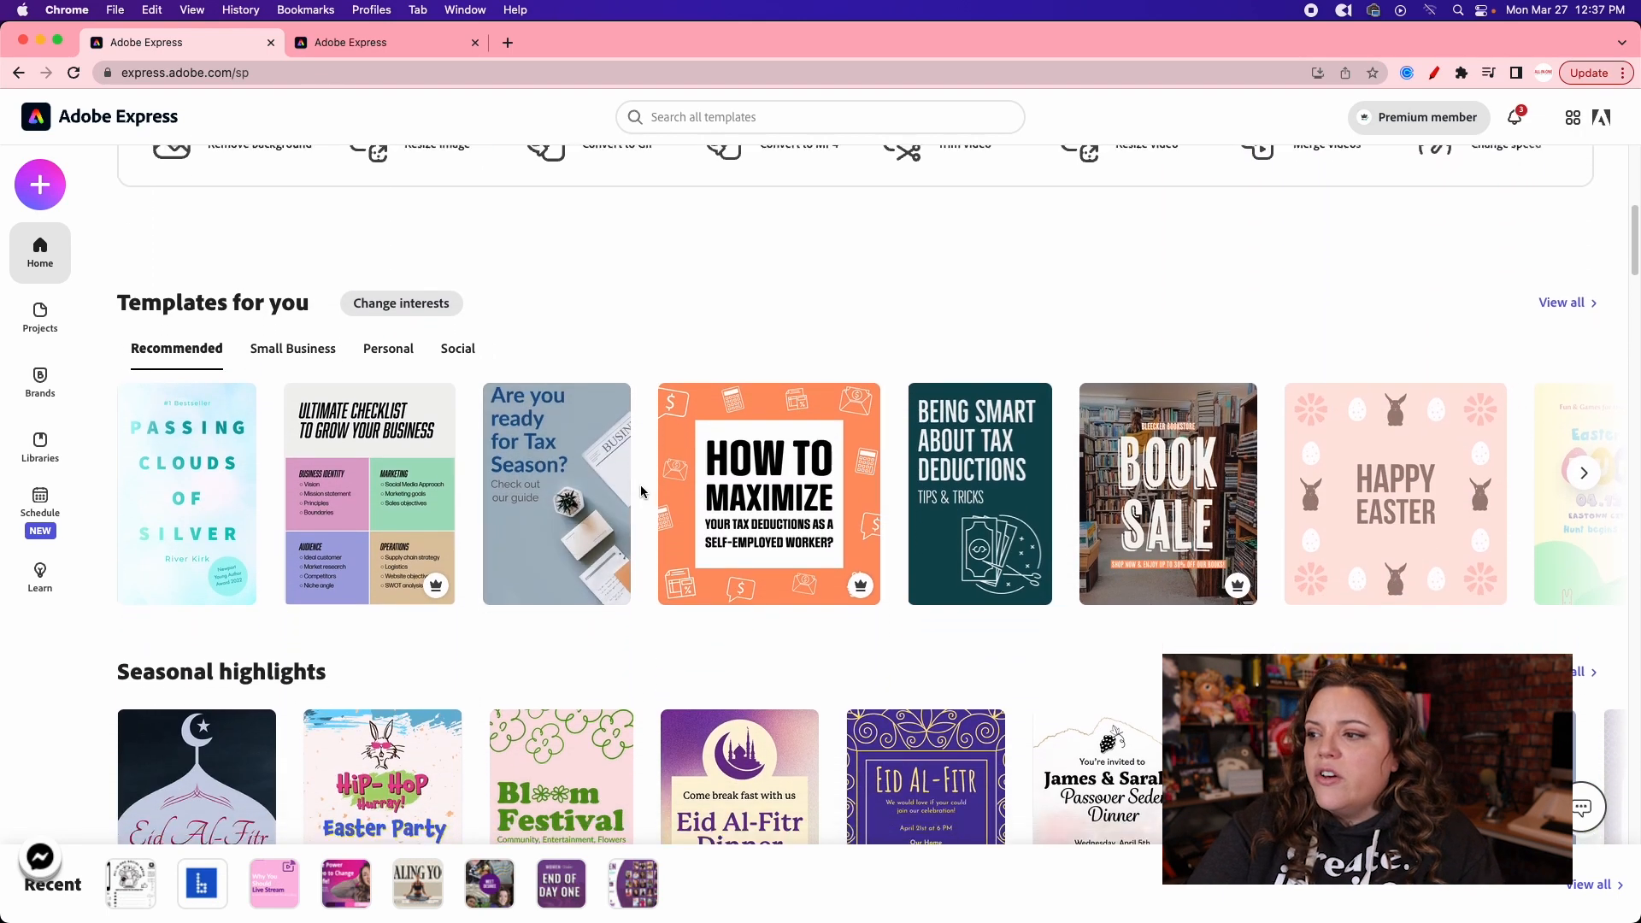
scroll(642, 493, "down", 5)
scroll(642, 494, "down", 2)
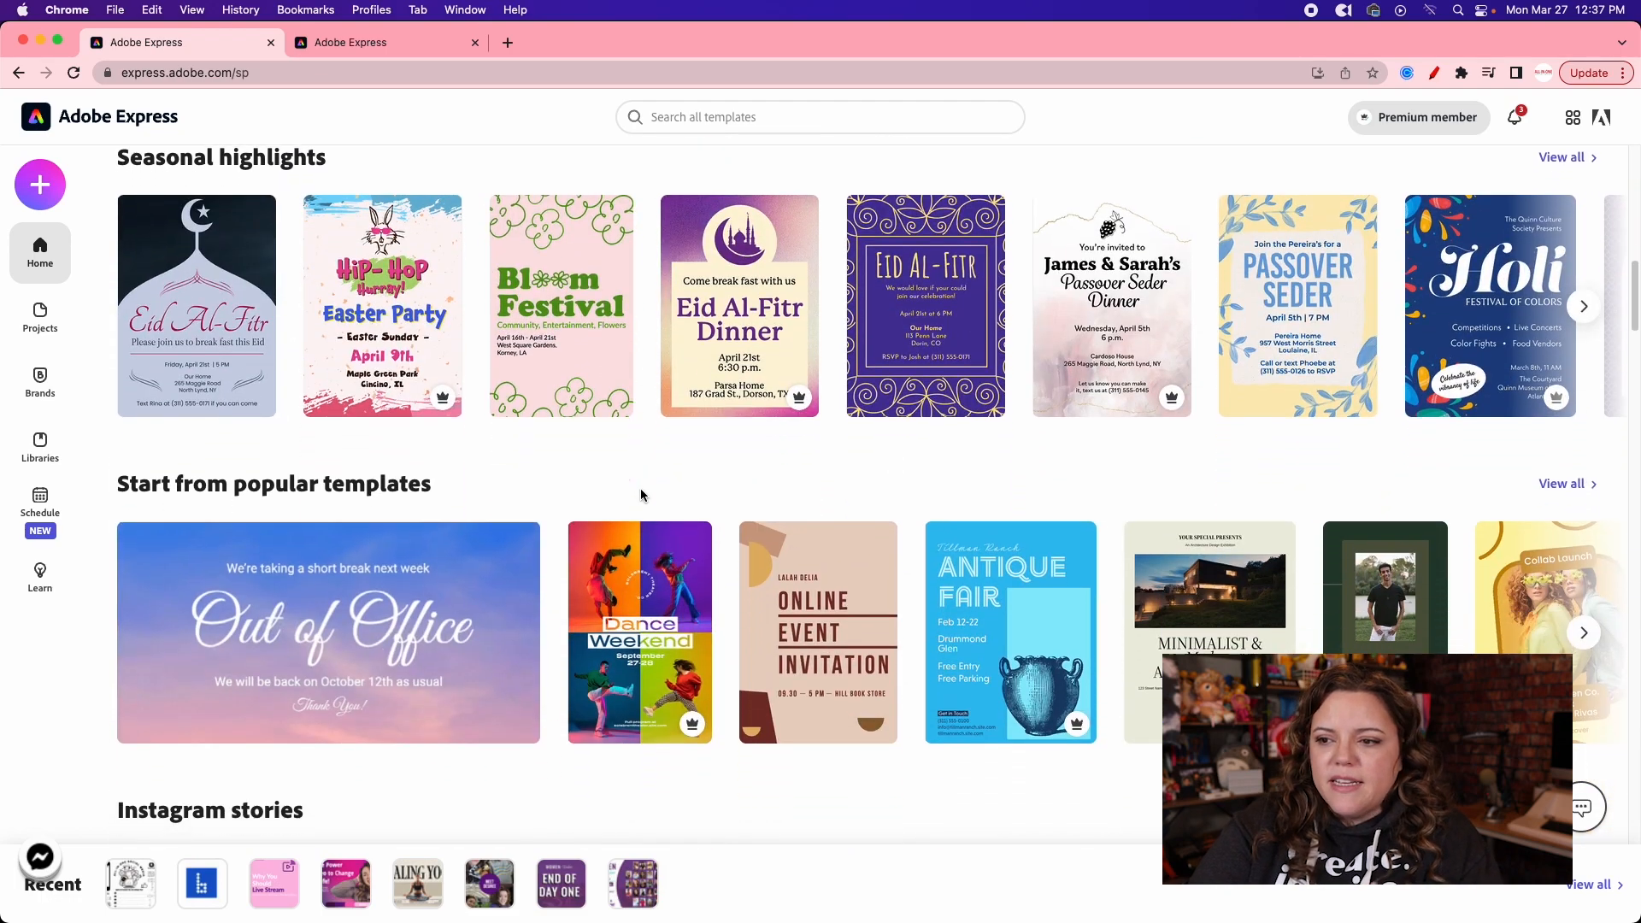
scroll(642, 496, "down", 4)
scroll(851, 525, "down", 10)
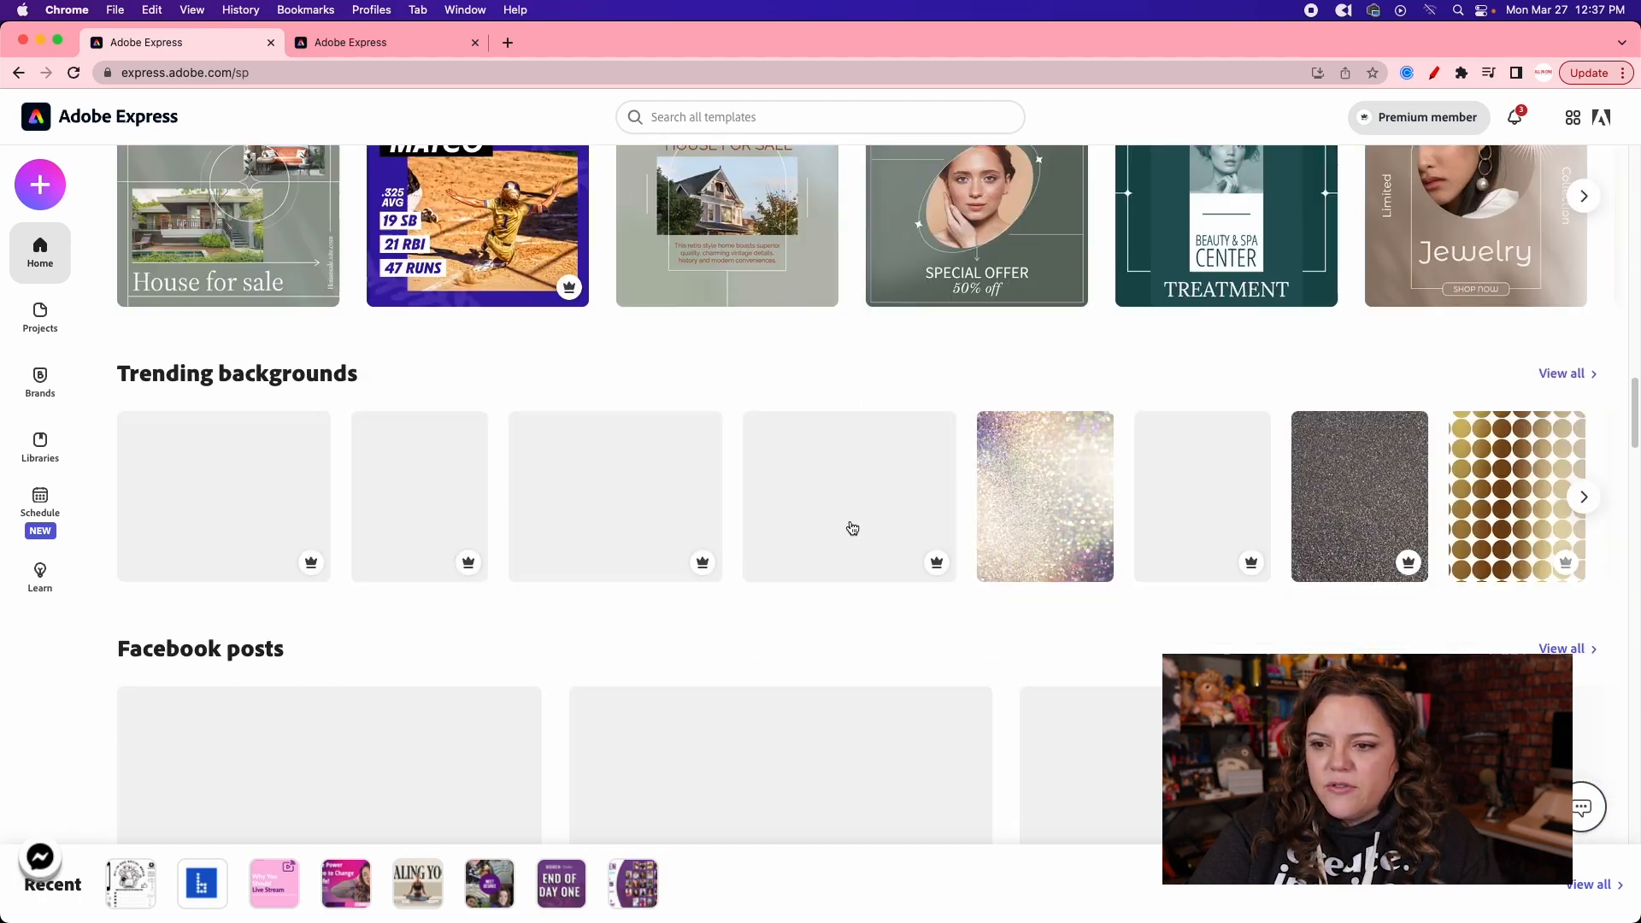
scroll(841, 527, "up", 20)
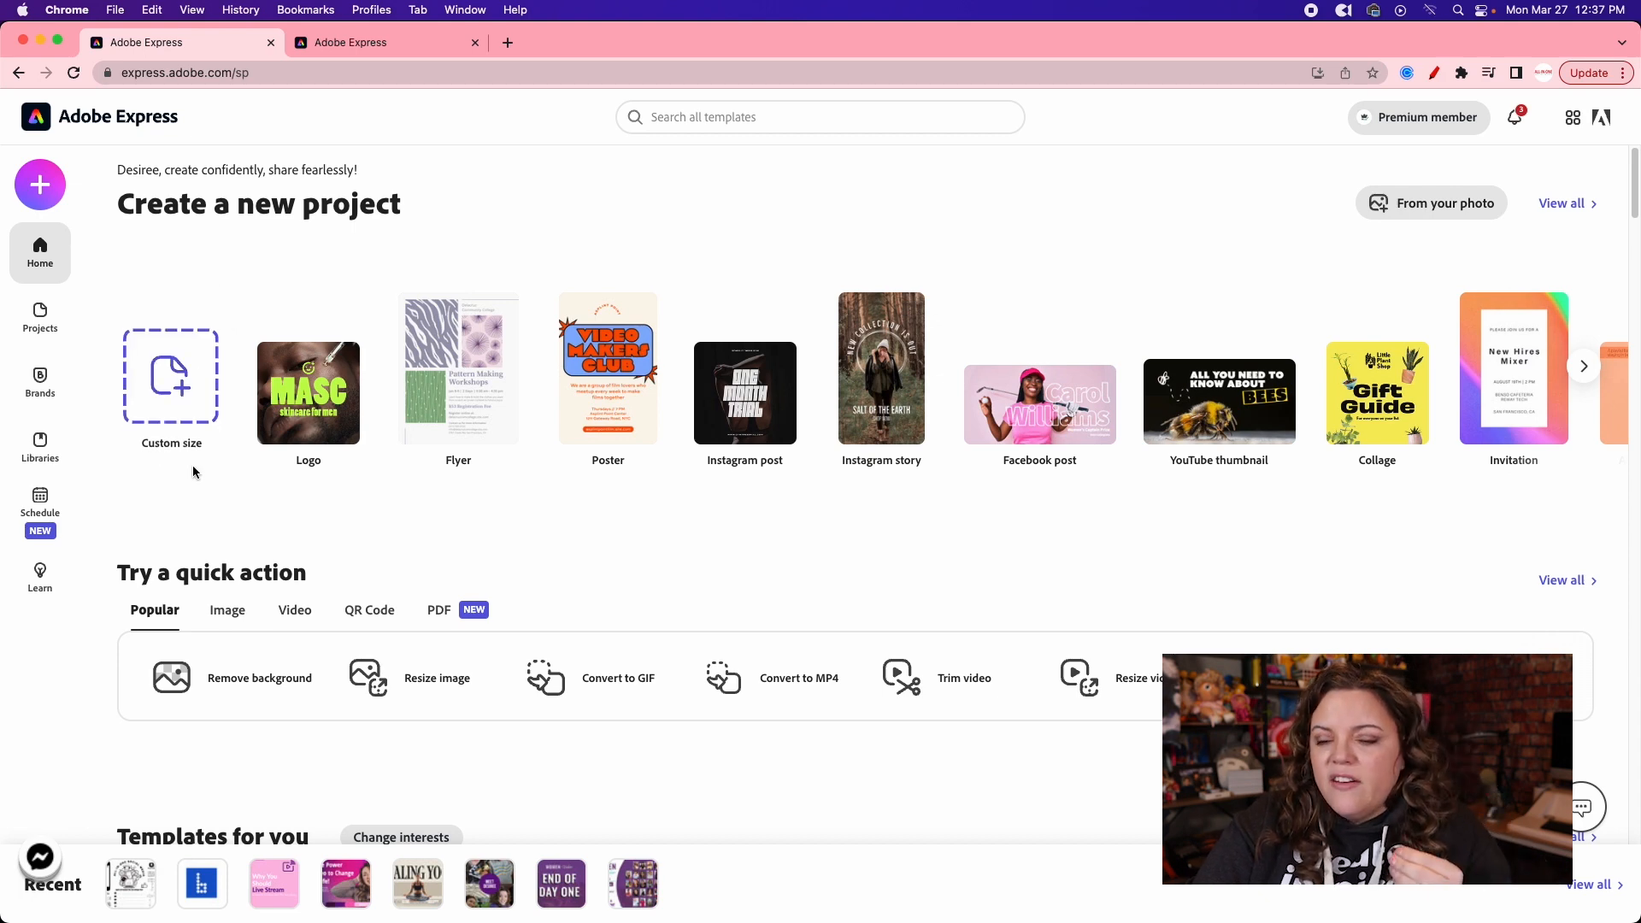
scroll(197, 496, "down", 1)
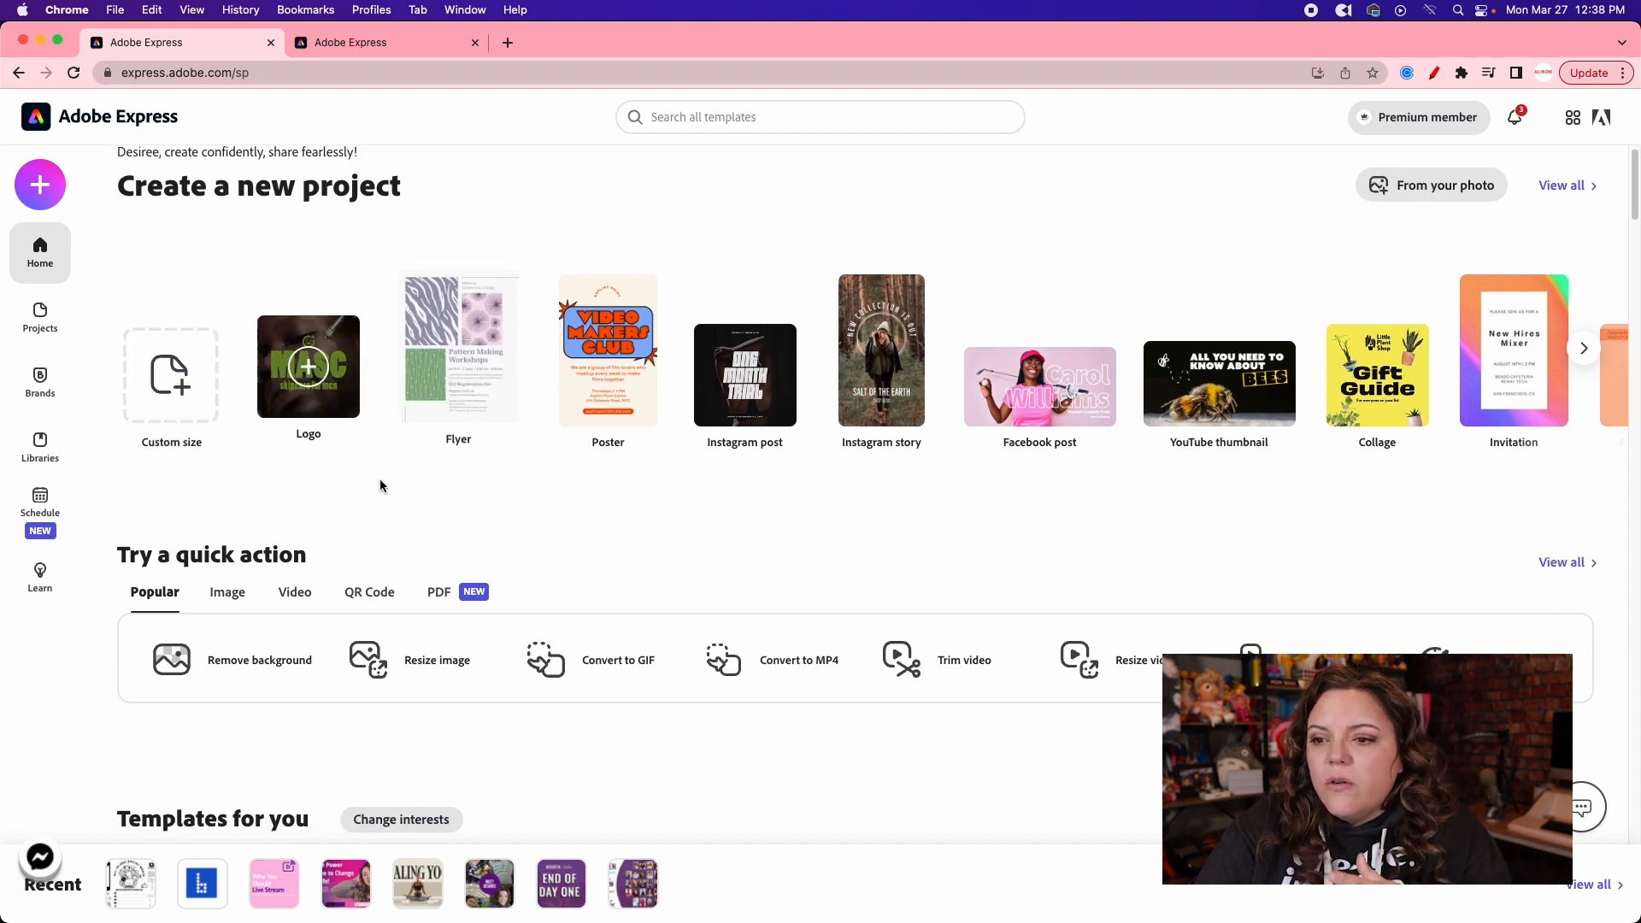
scroll(381, 524, "down", 2)
scroll(366, 531, "up", 3)
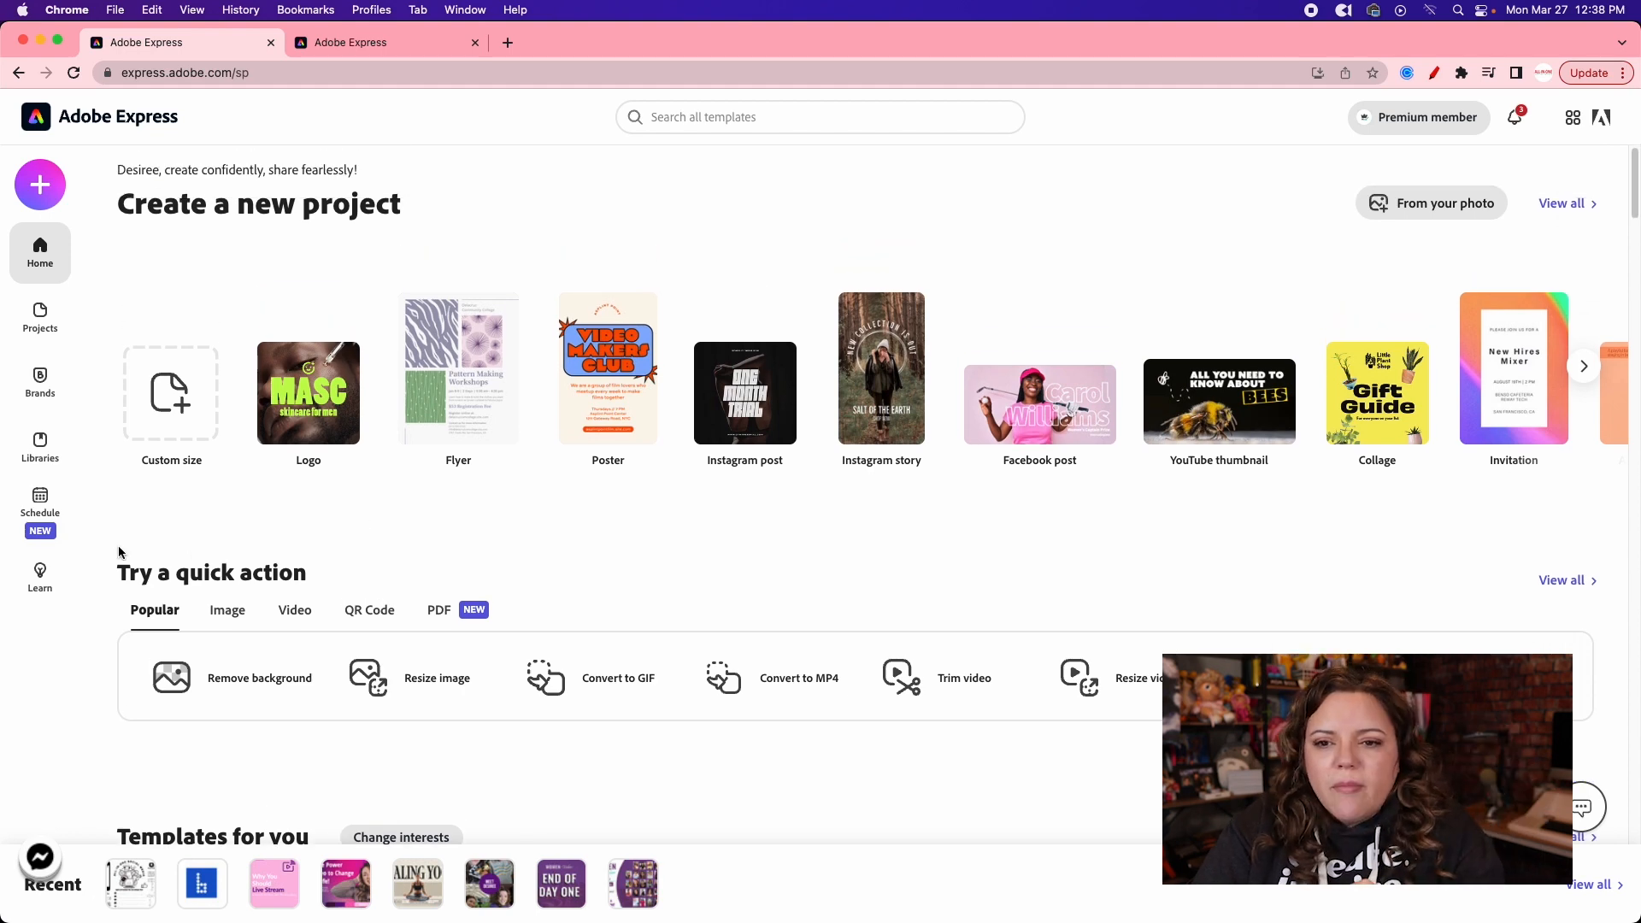
Switch to the open Mobile Slides project and view its slides from page 1 through page 4.
left_click(341, 49)
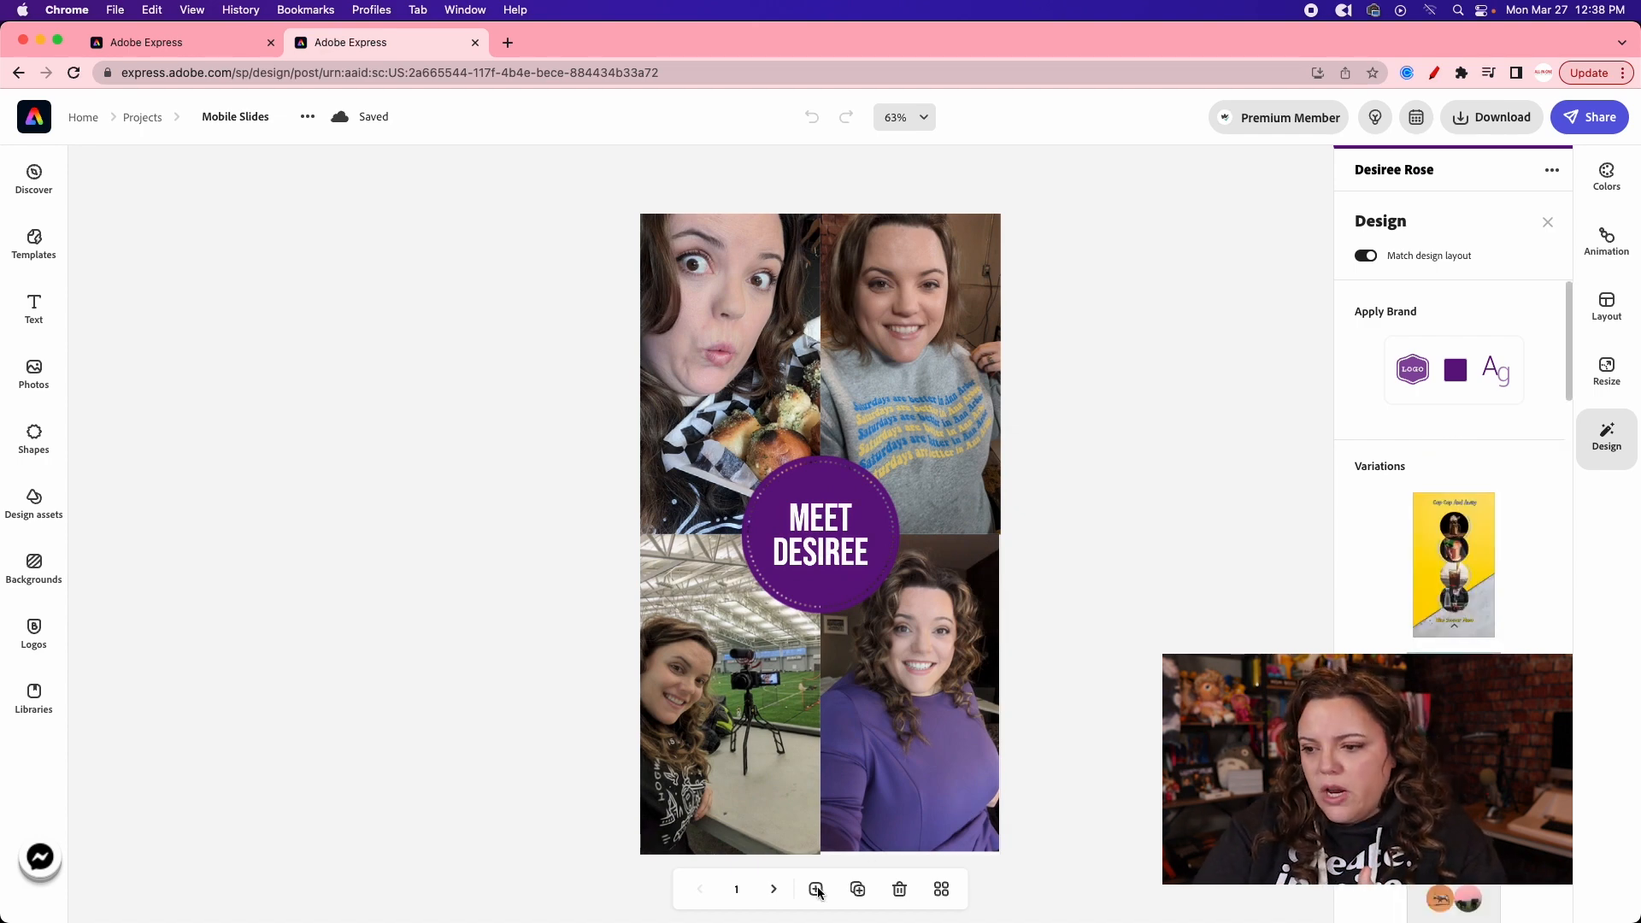
left_click(774, 889)
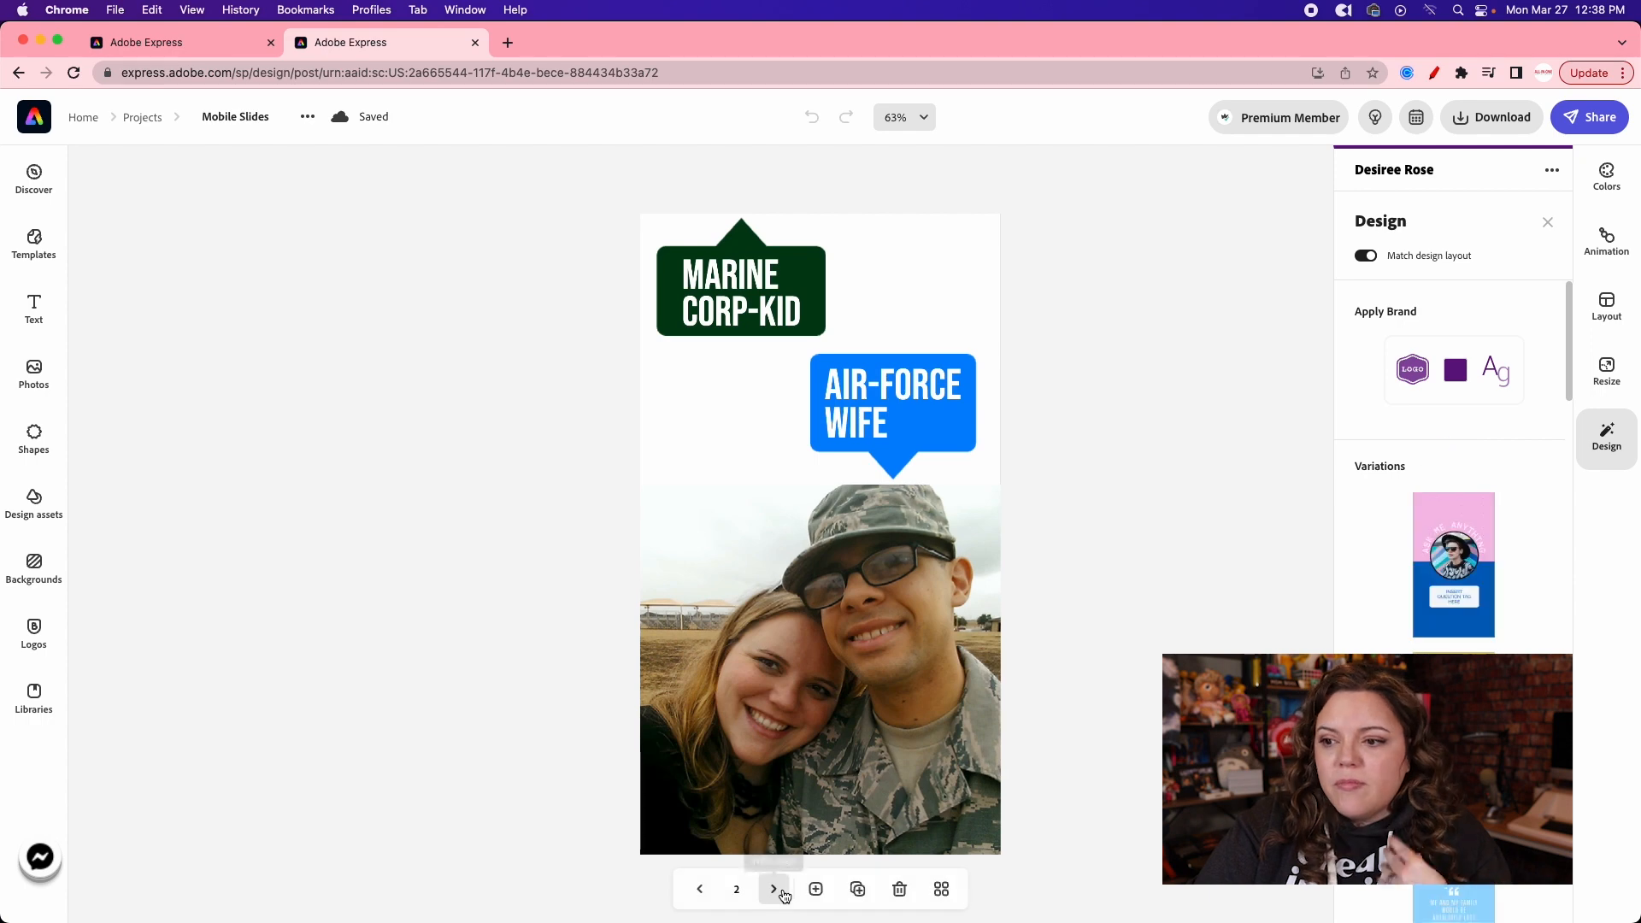
left_click(784, 894)
left_click(783, 893)
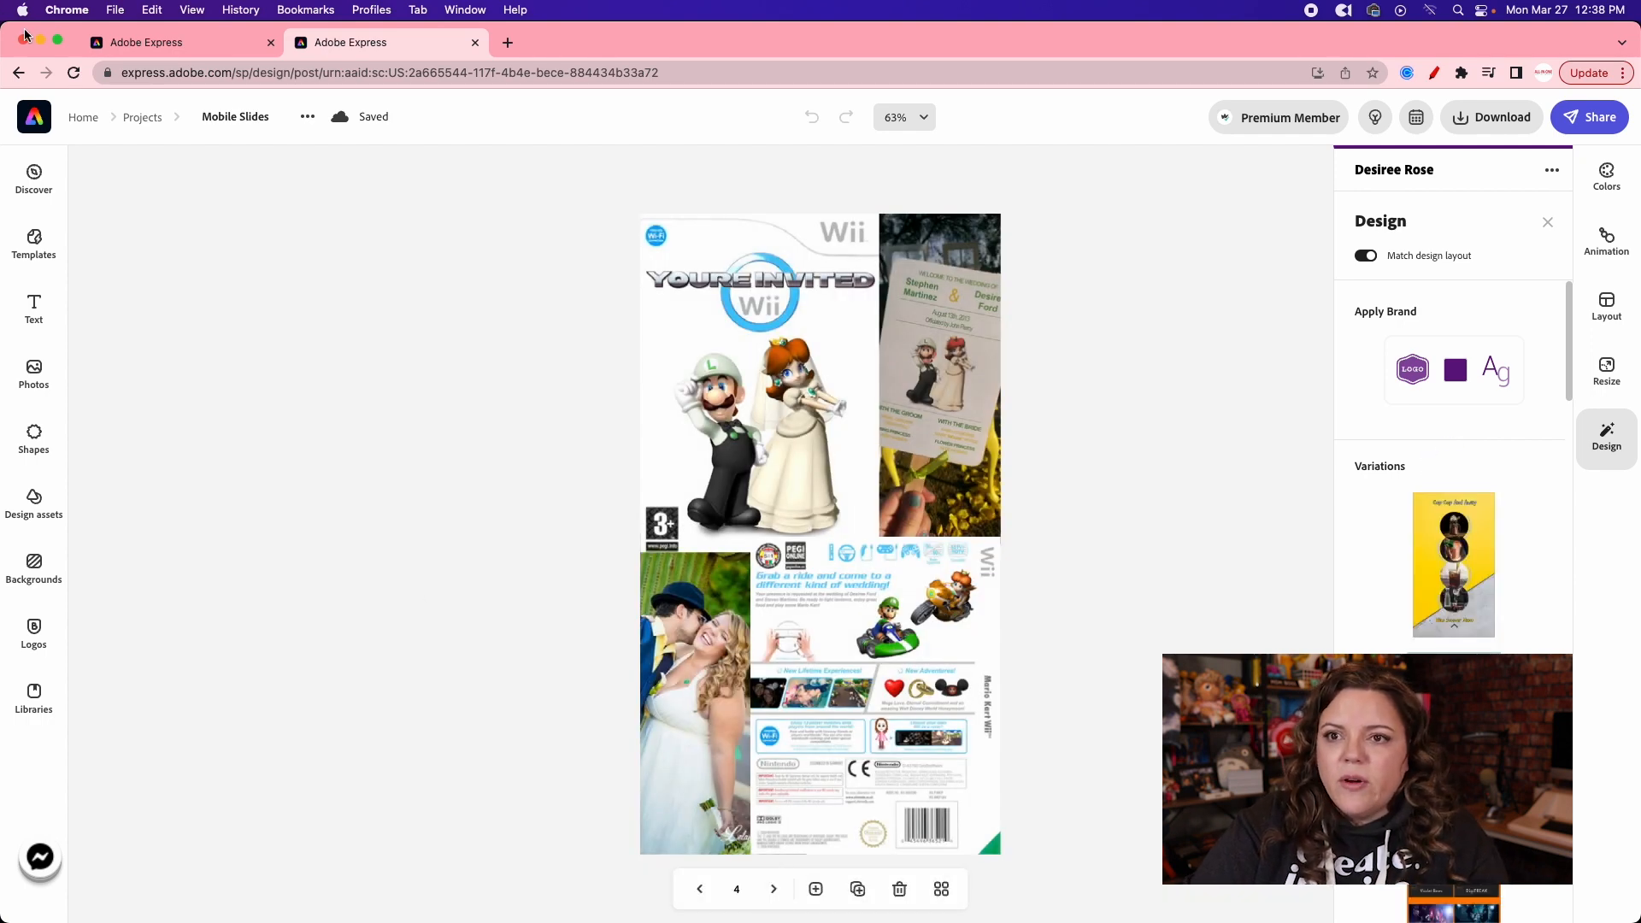
Return to the Adobe Express home page and open the content Schedule to look over the week's calendar.
left_click(111, 42)
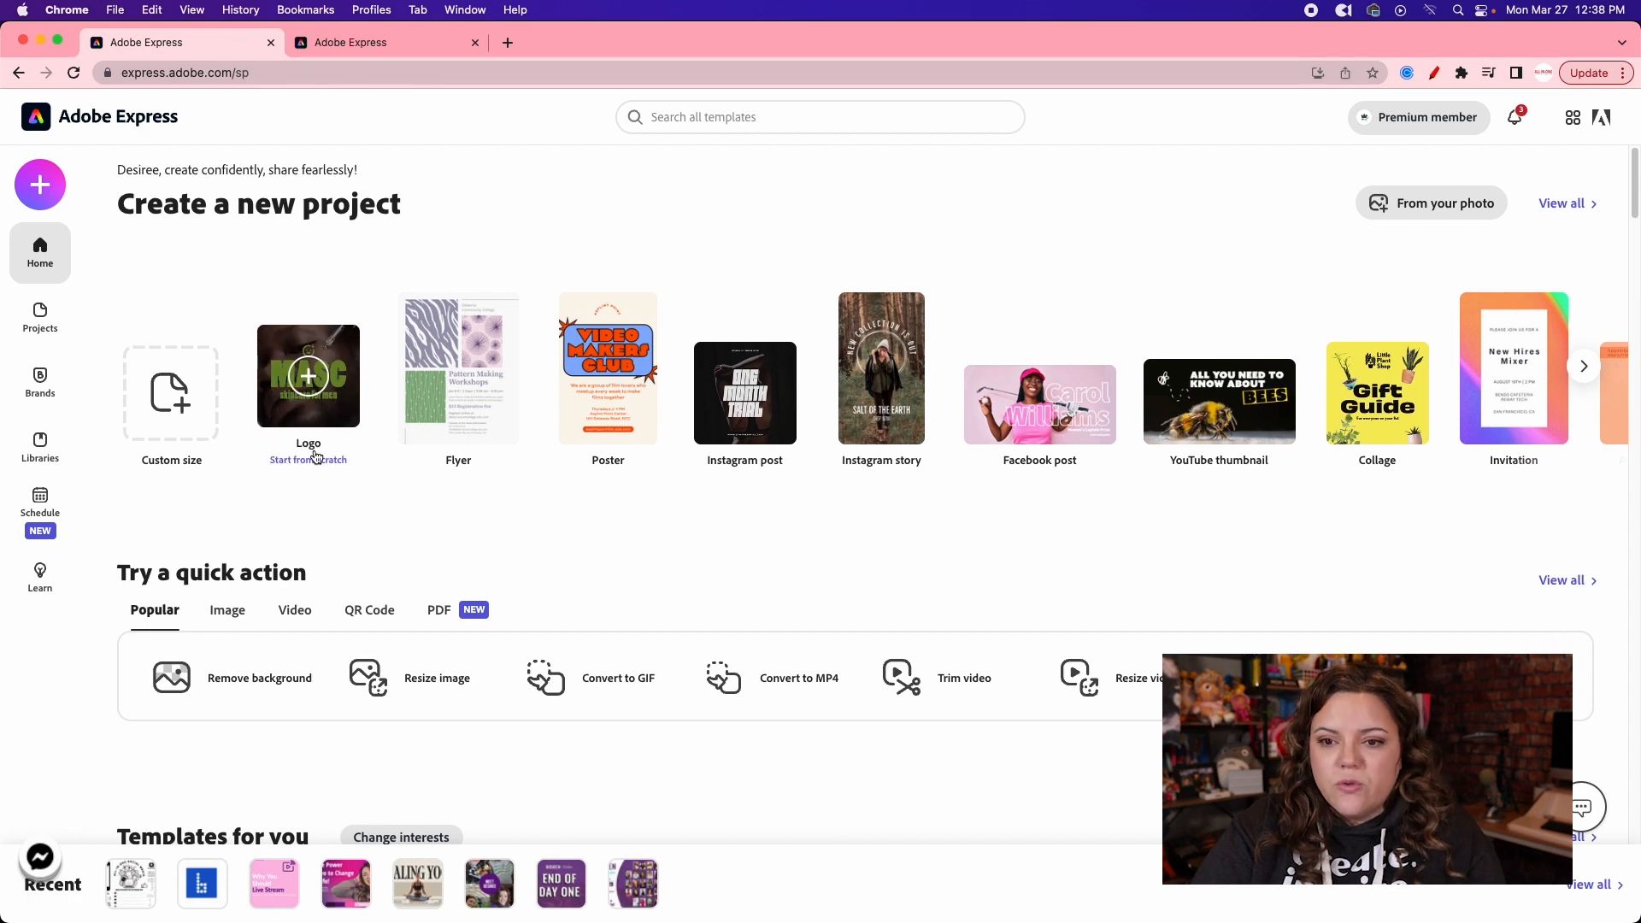
left_click(40, 513)
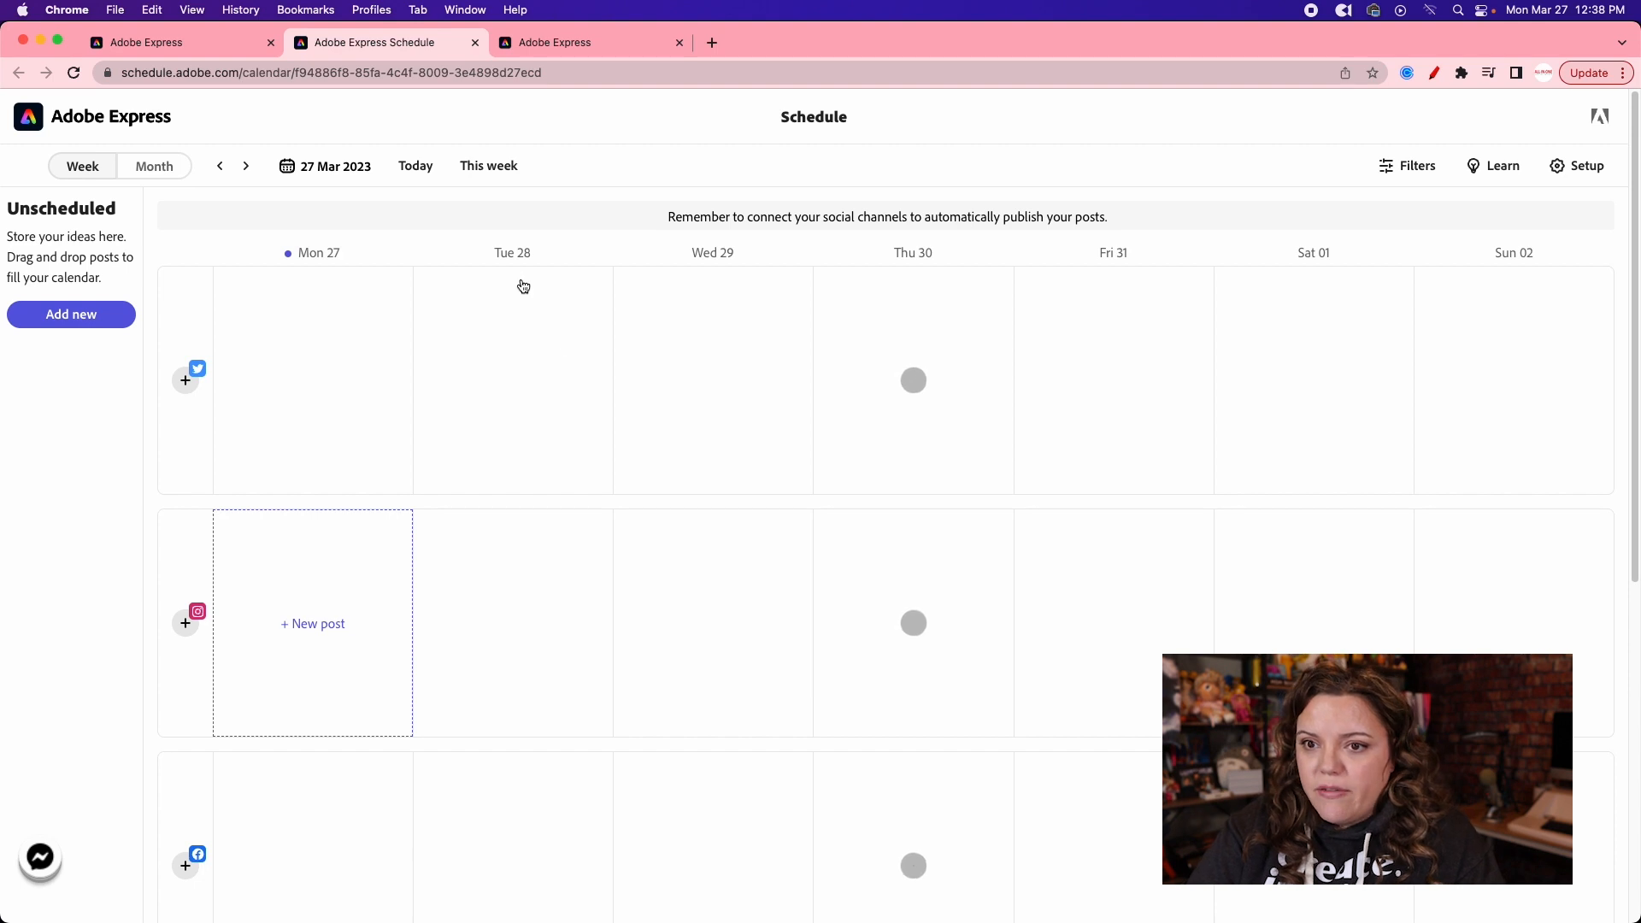
scroll(575, 583, "down", 6)
scroll(572, 585, "down", 1)
scroll(564, 586, "up", 7)
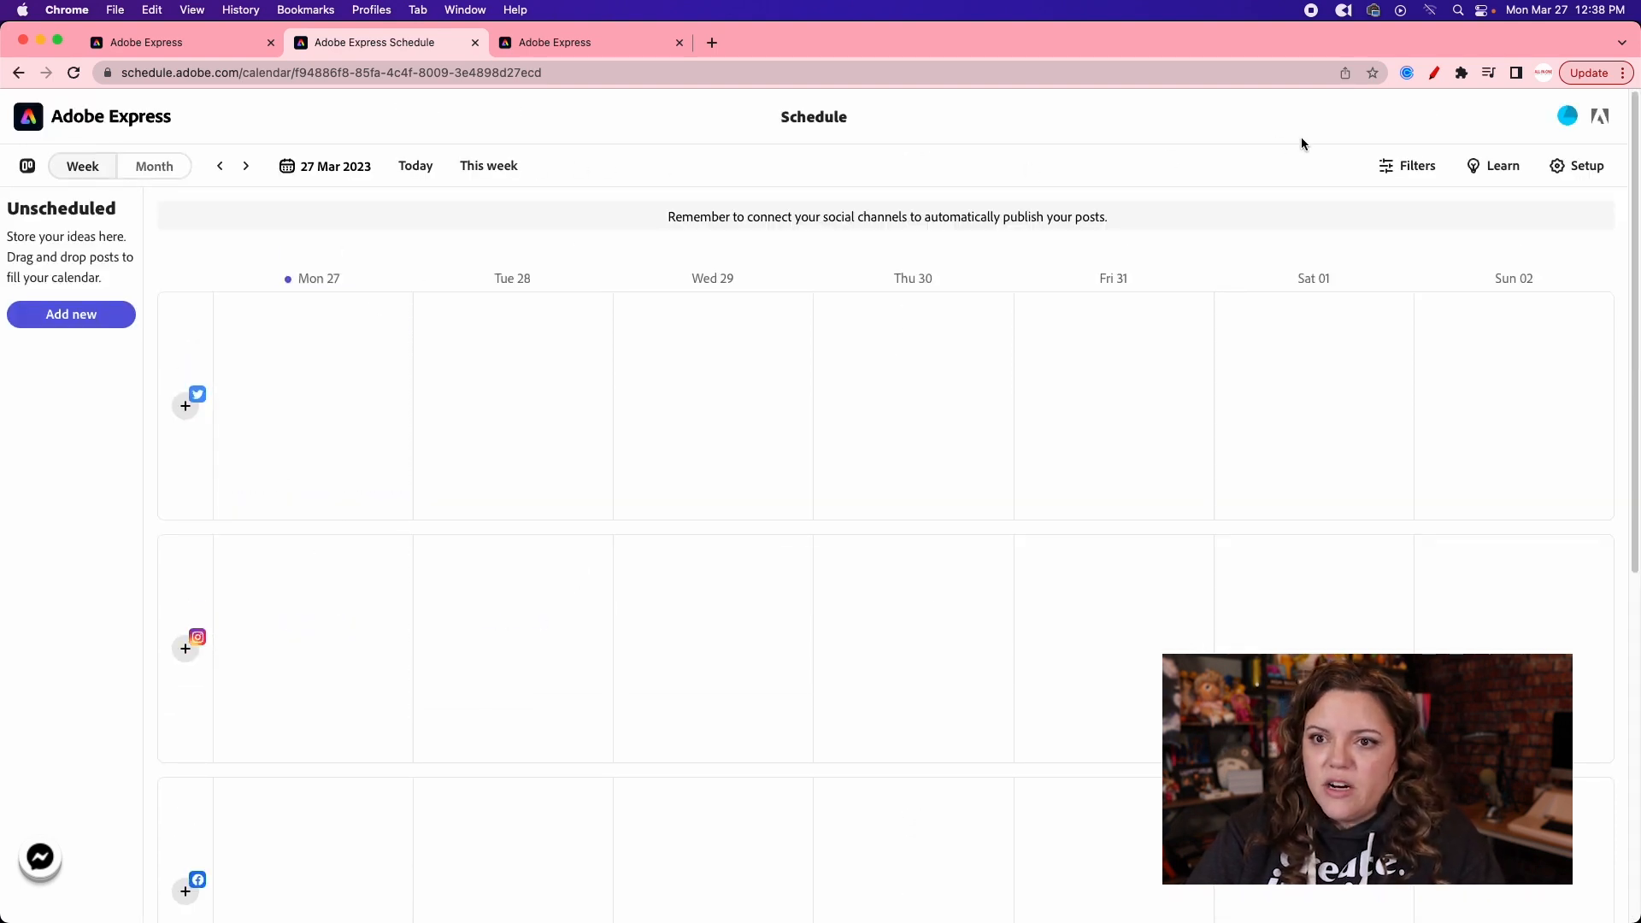
Open the Schedule setup and start connecting the Instagram channel as a Business profile.
left_click(1562, 171)
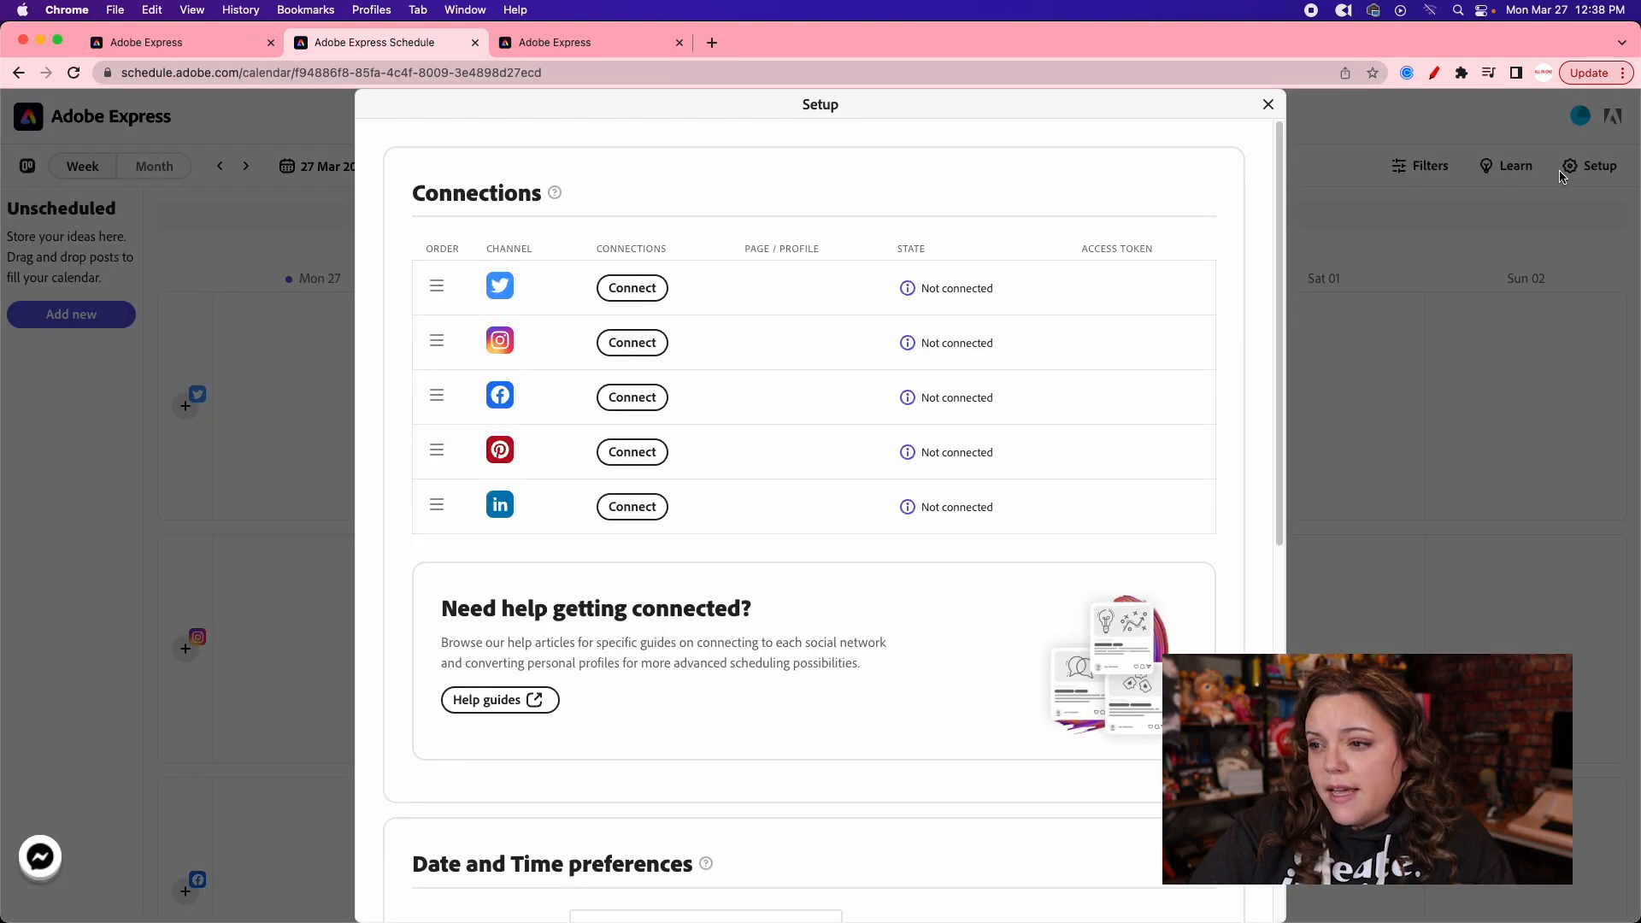
left_click(628, 346)
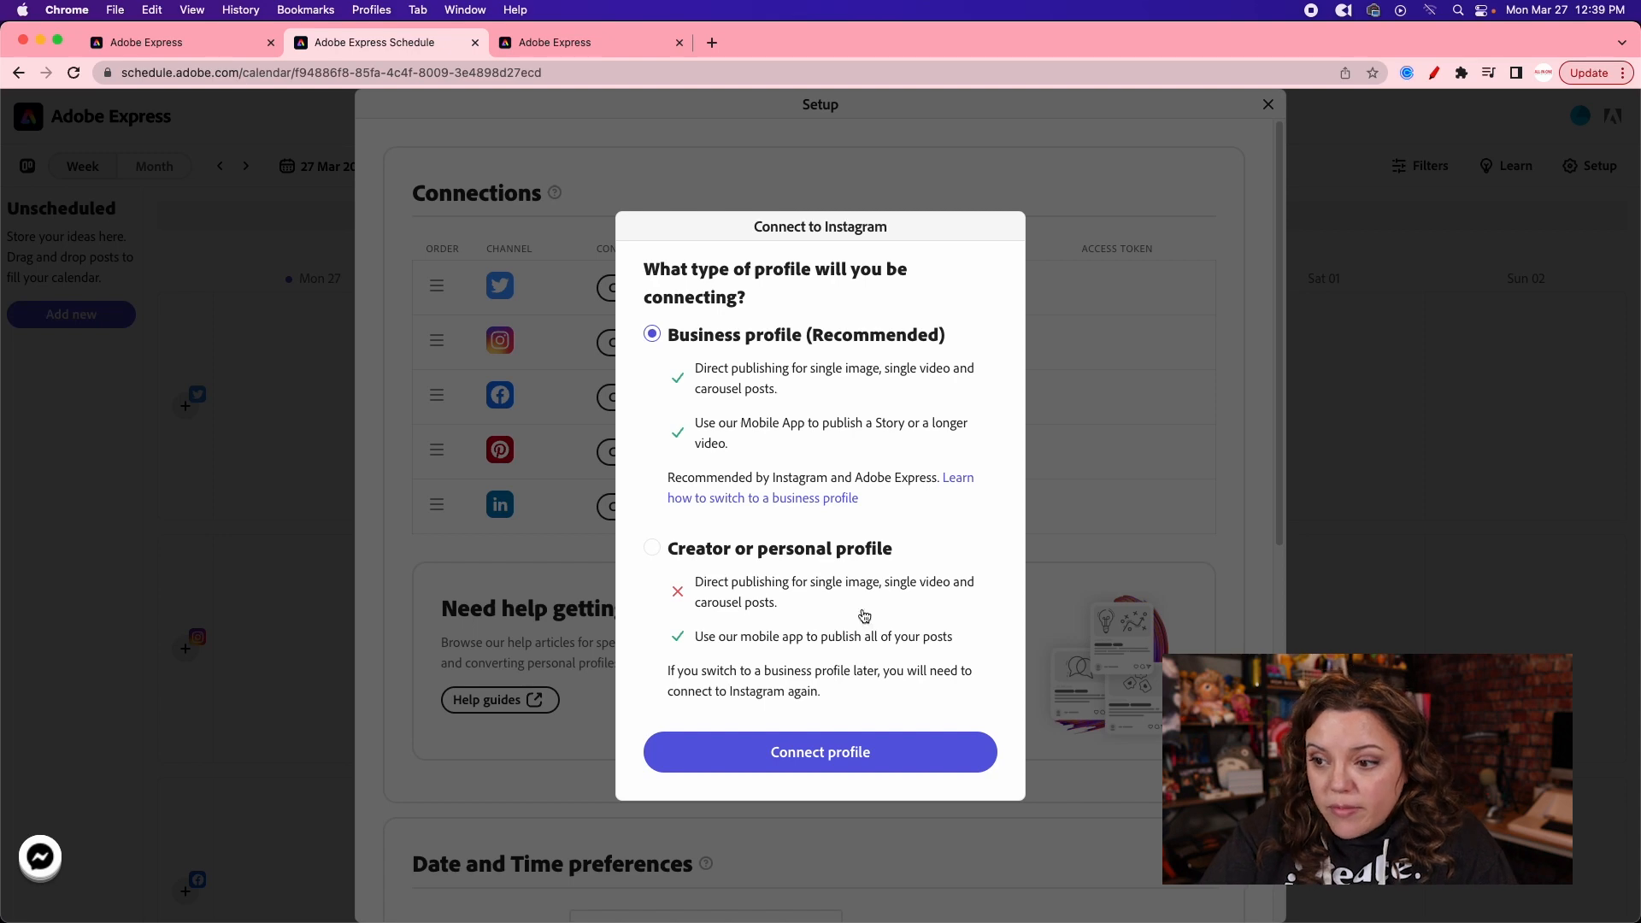
left_click(809, 752)
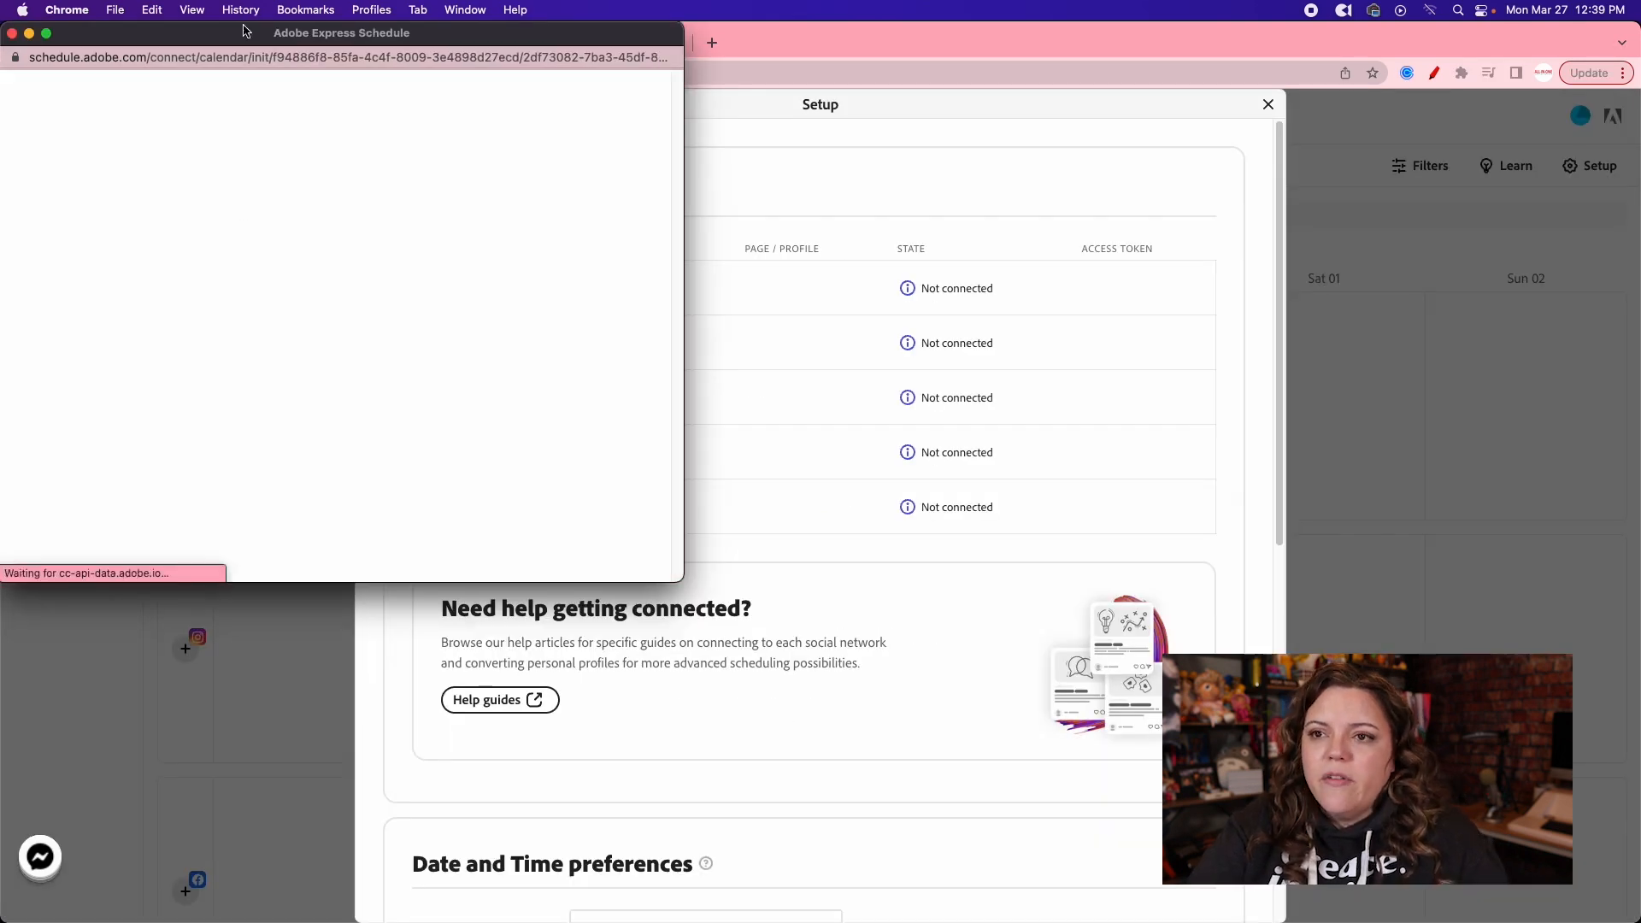
left_click_drag(244, 32, 514, 135)
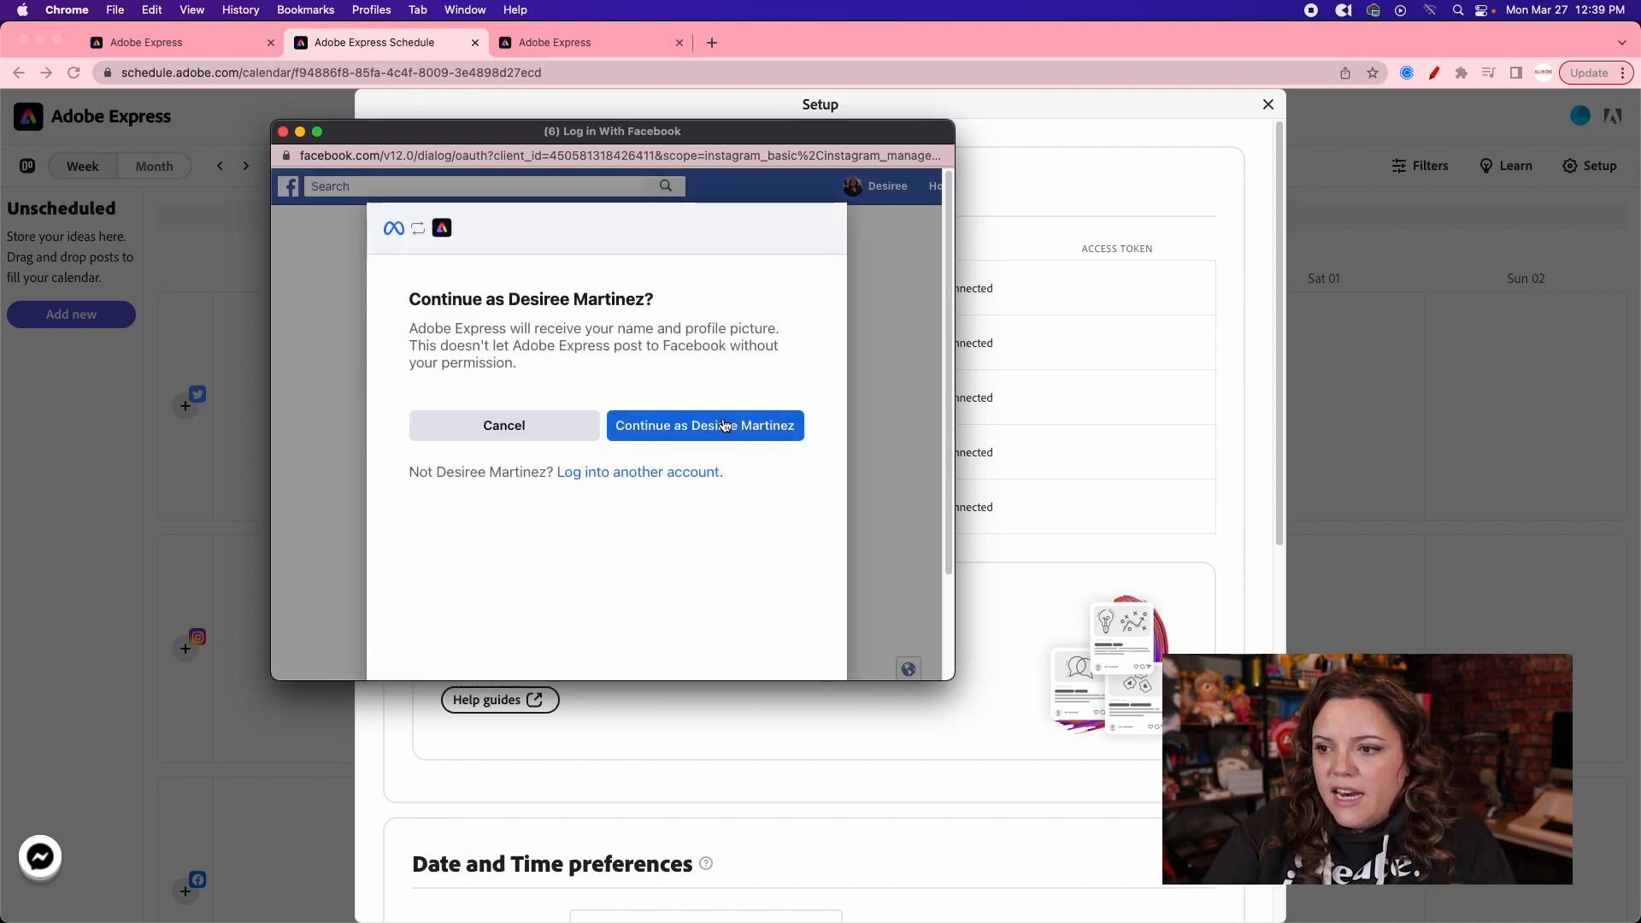
Continue with the signed-in Facebook account and select the Women of Video page for the Instagram connection.
left_click(723, 426)
scroll(723, 426, "down", 5)
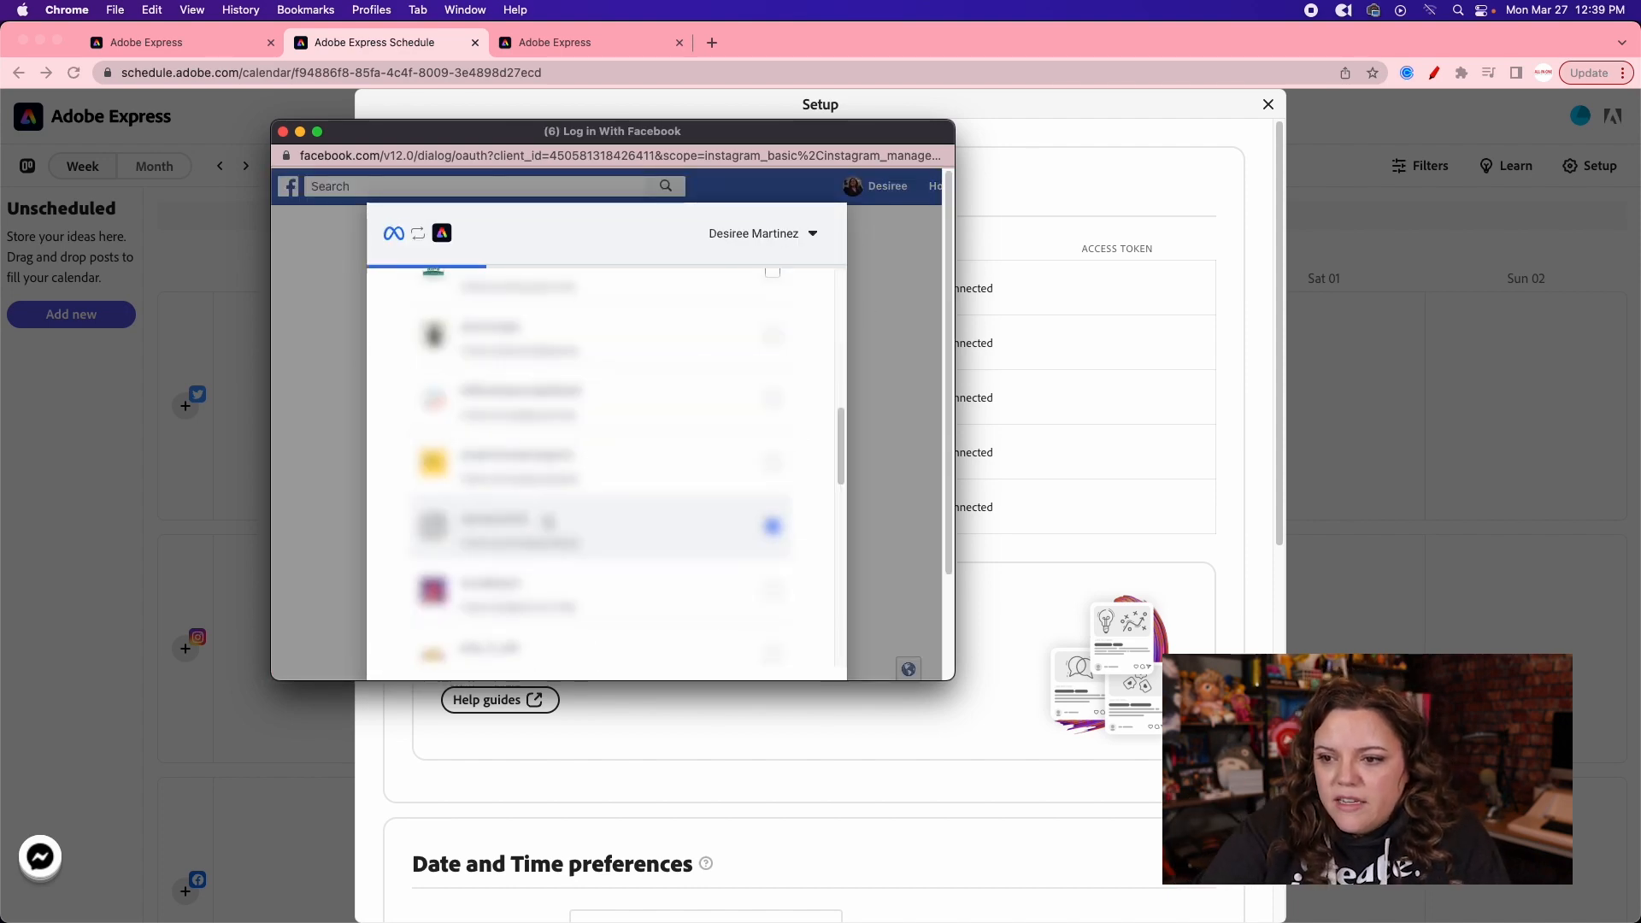
scroll(548, 522, "down", 8)
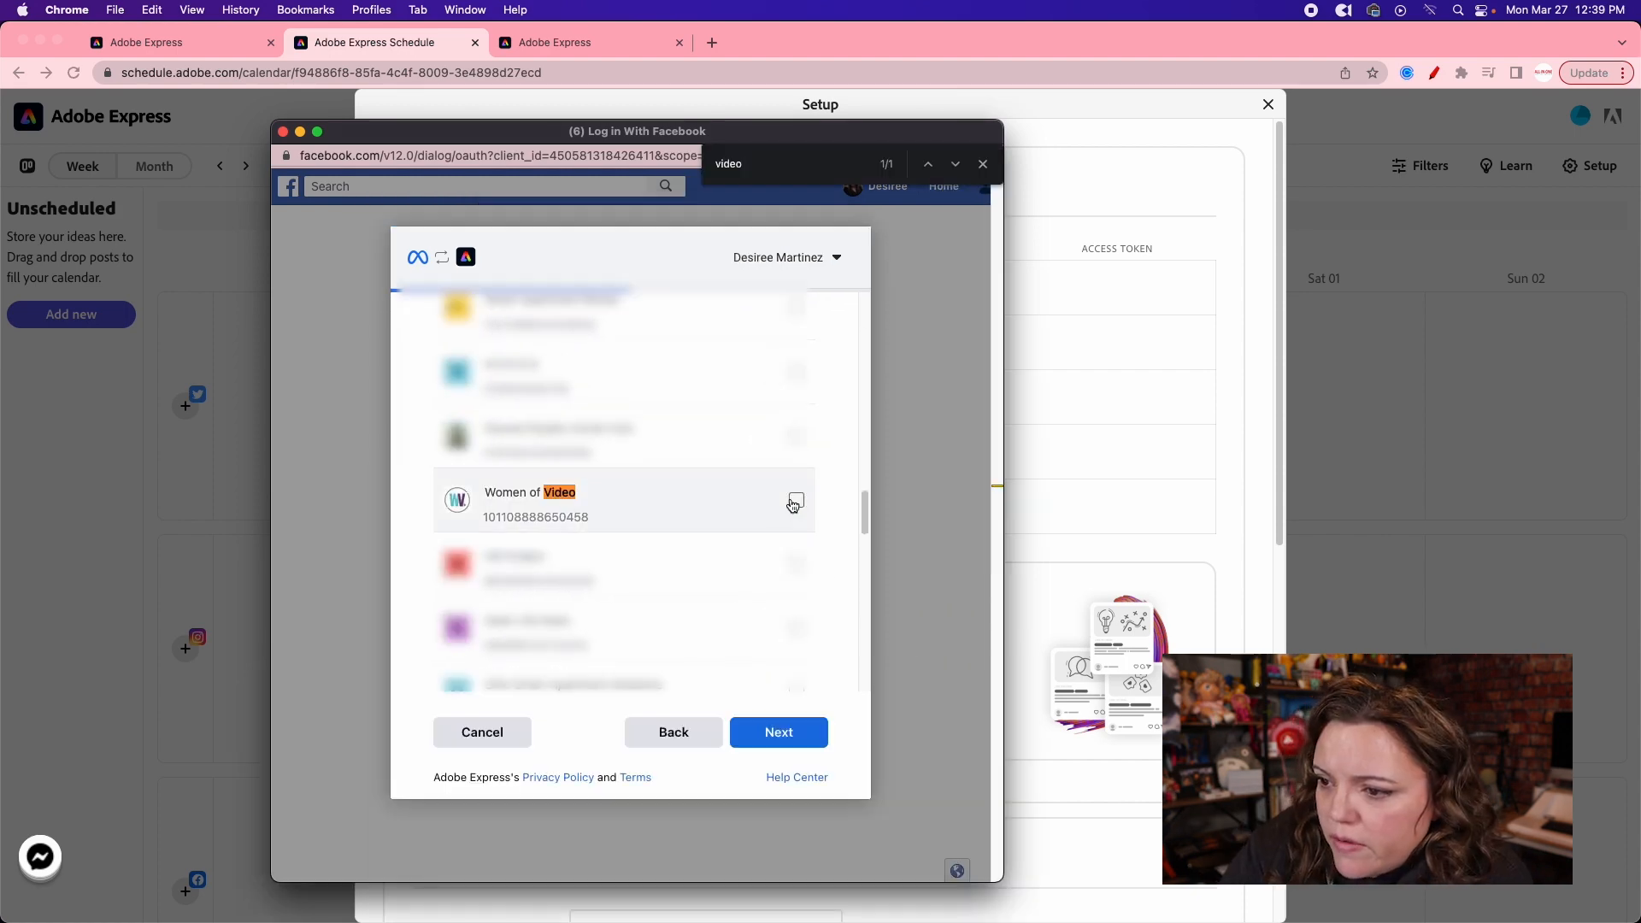
left_click(791, 503)
left_click(800, 731)
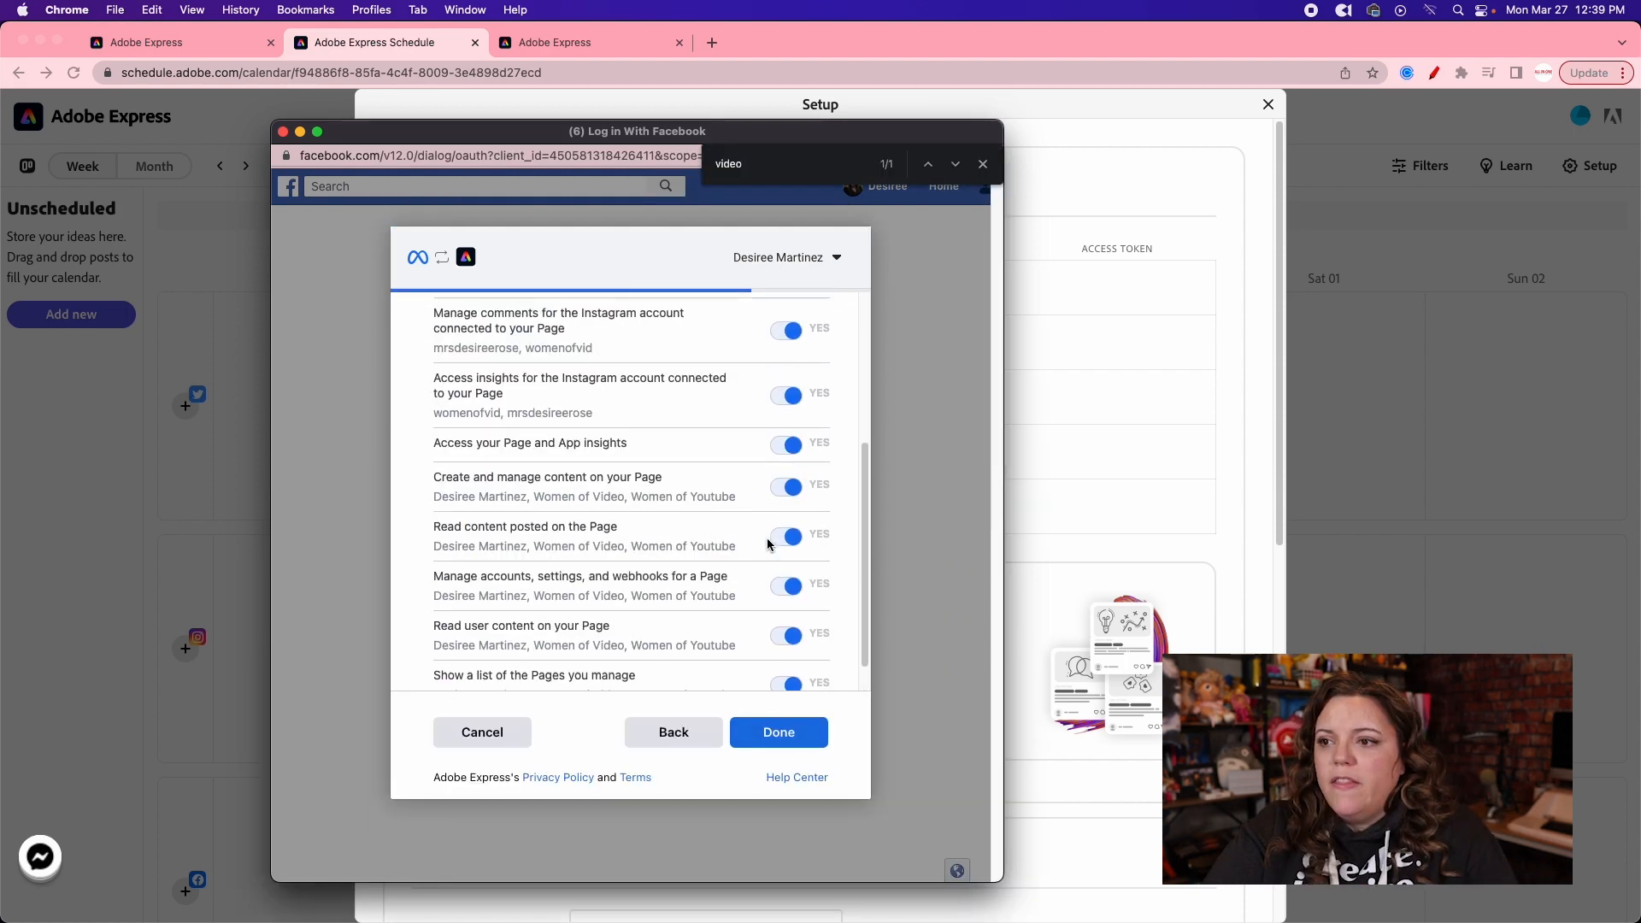
Review and grant all requested page permissions, finish linking the Instagram channel, and return to the Schedule setup.
scroll(777, 429, "up", 5)
scroll(783, 556, "down", 10)
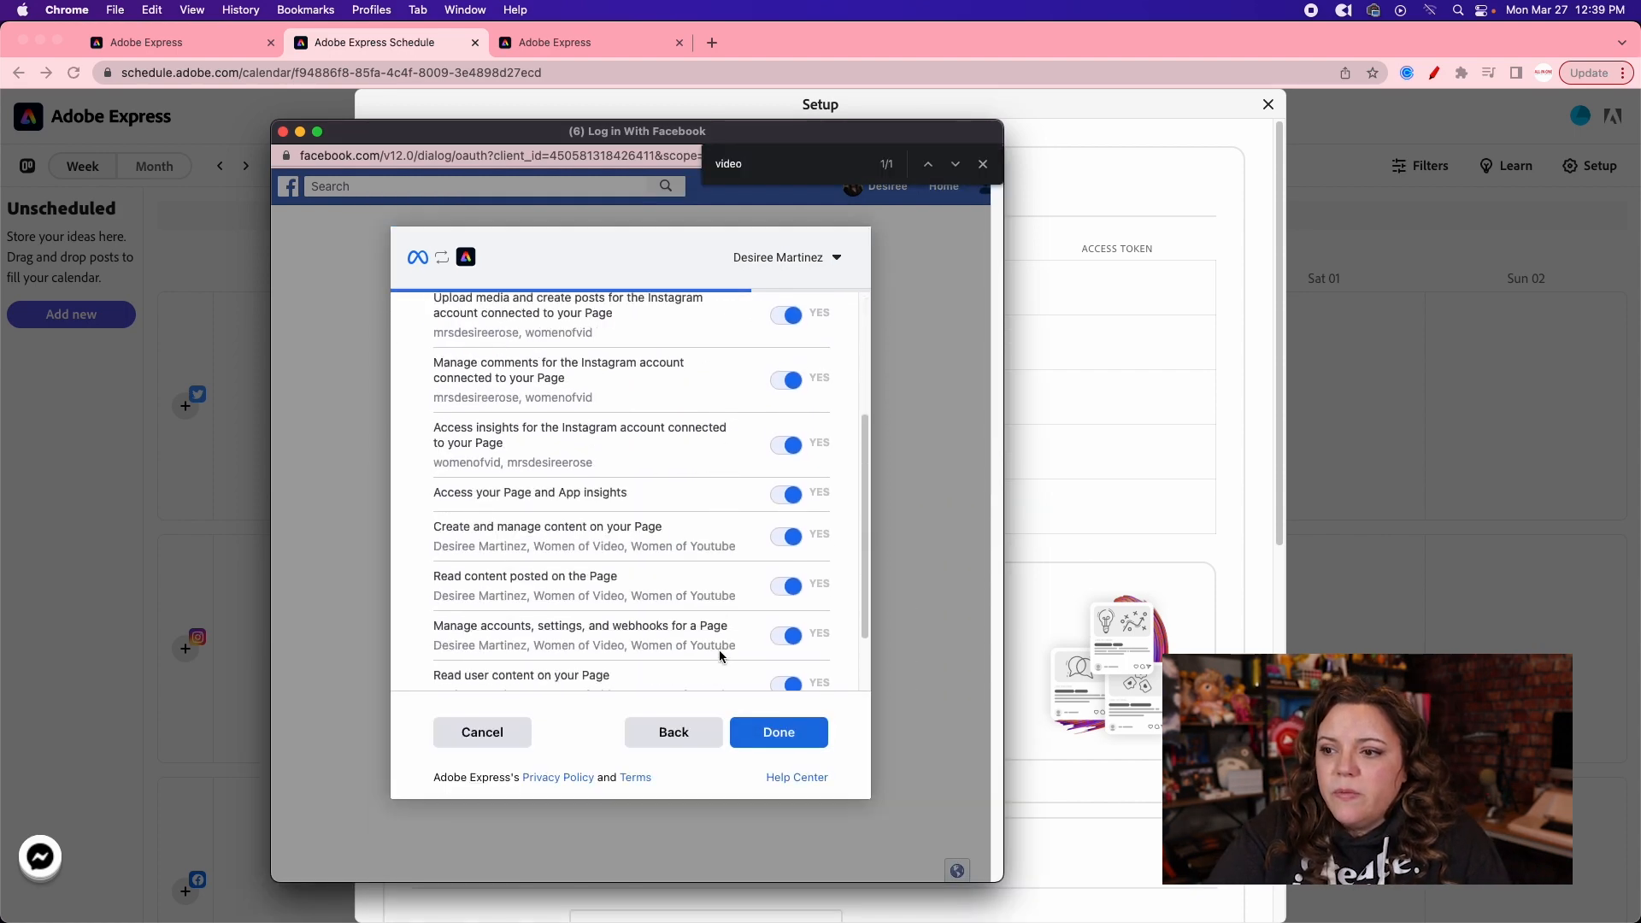
left_click(778, 732)
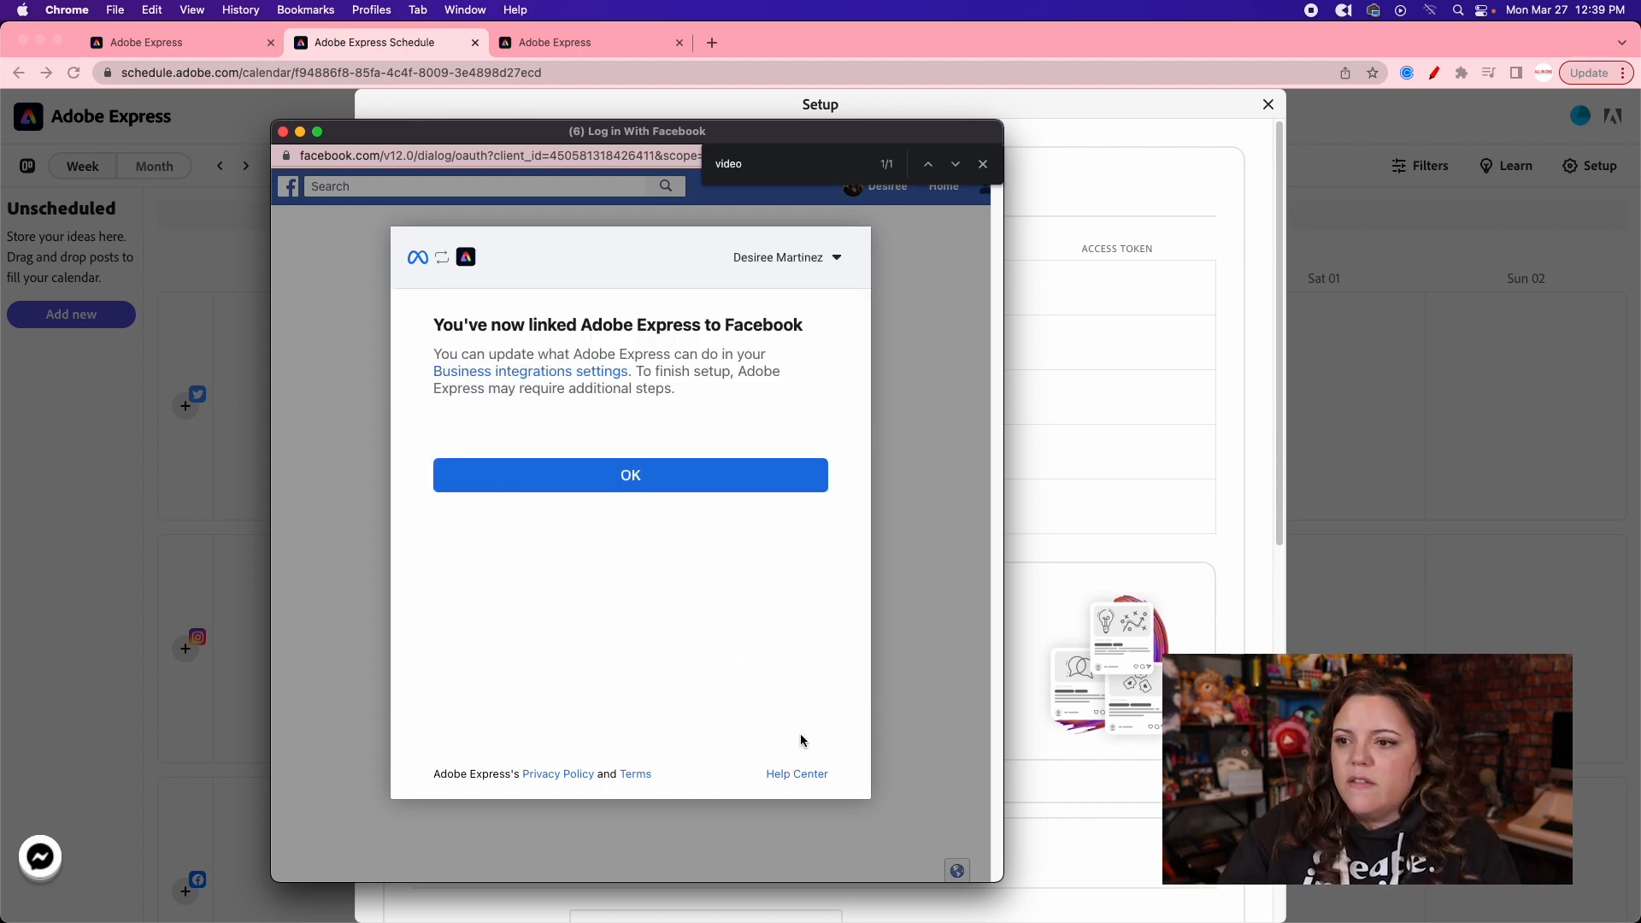
left_click(585, 484)
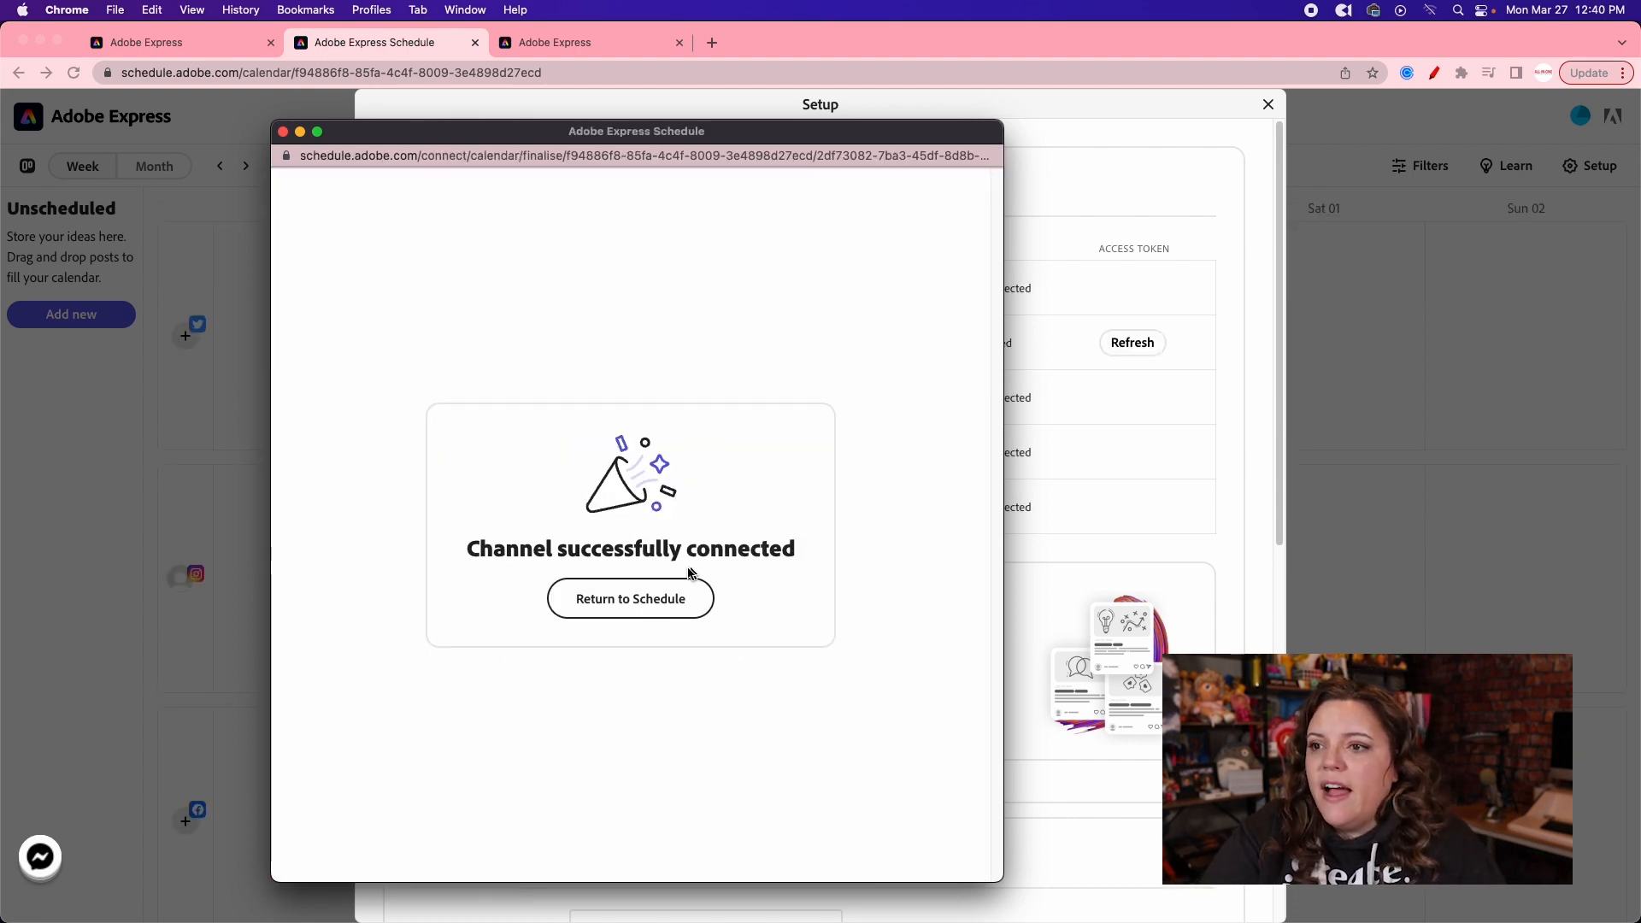
left_click(643, 607)
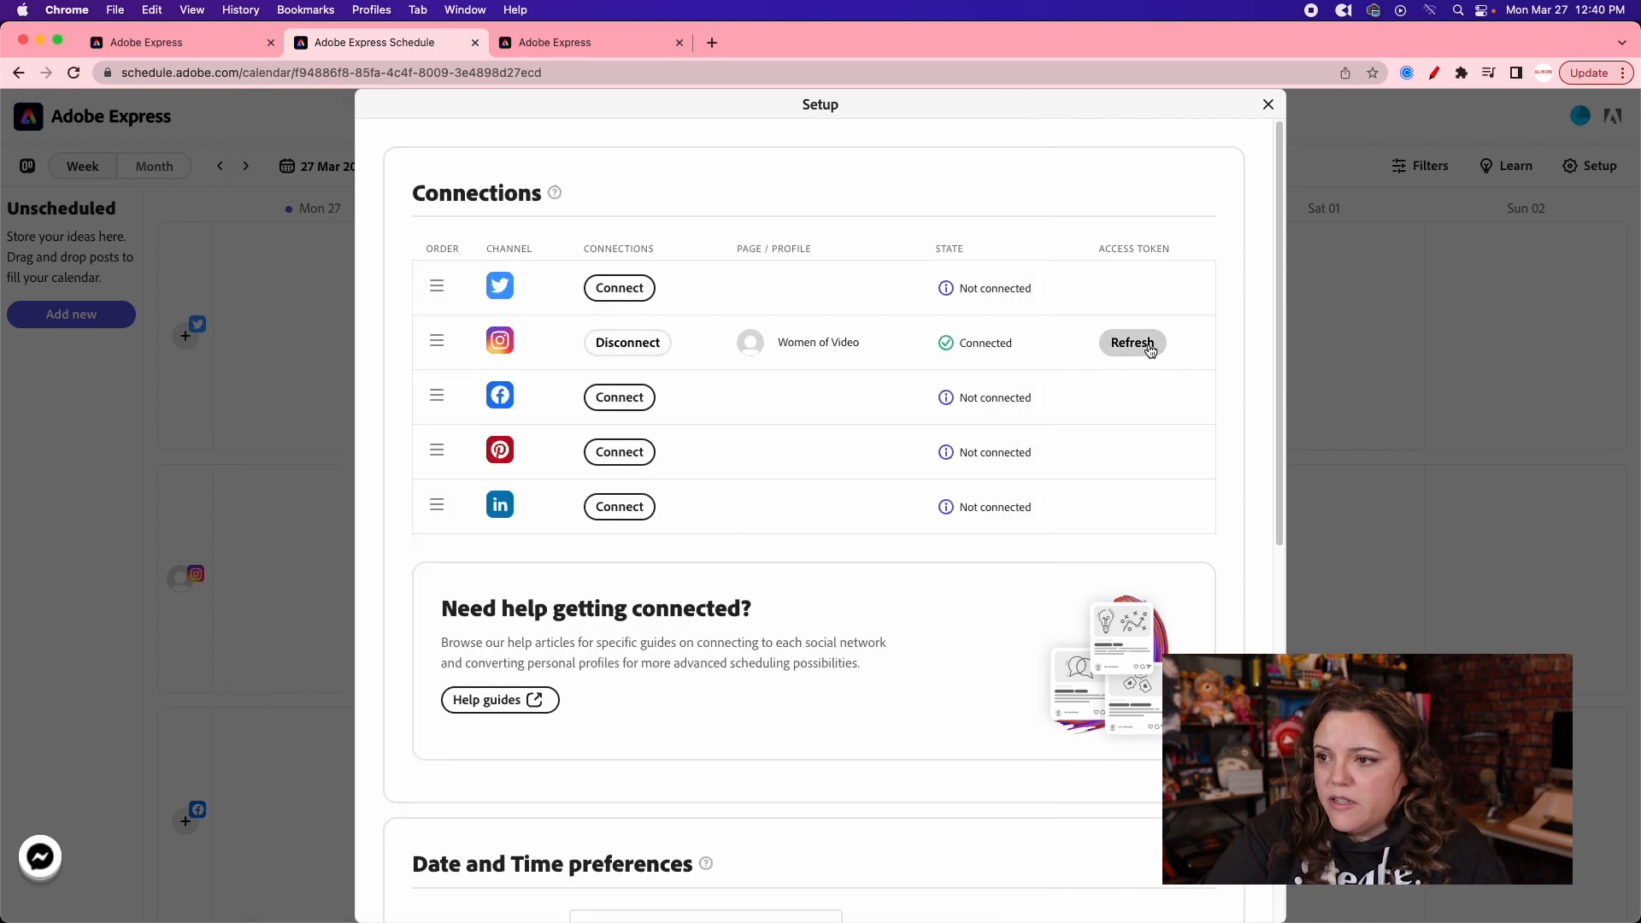
Connect the Facebook channel to the Women of Video page, granting the requested page permissions.
left_click(635, 408)
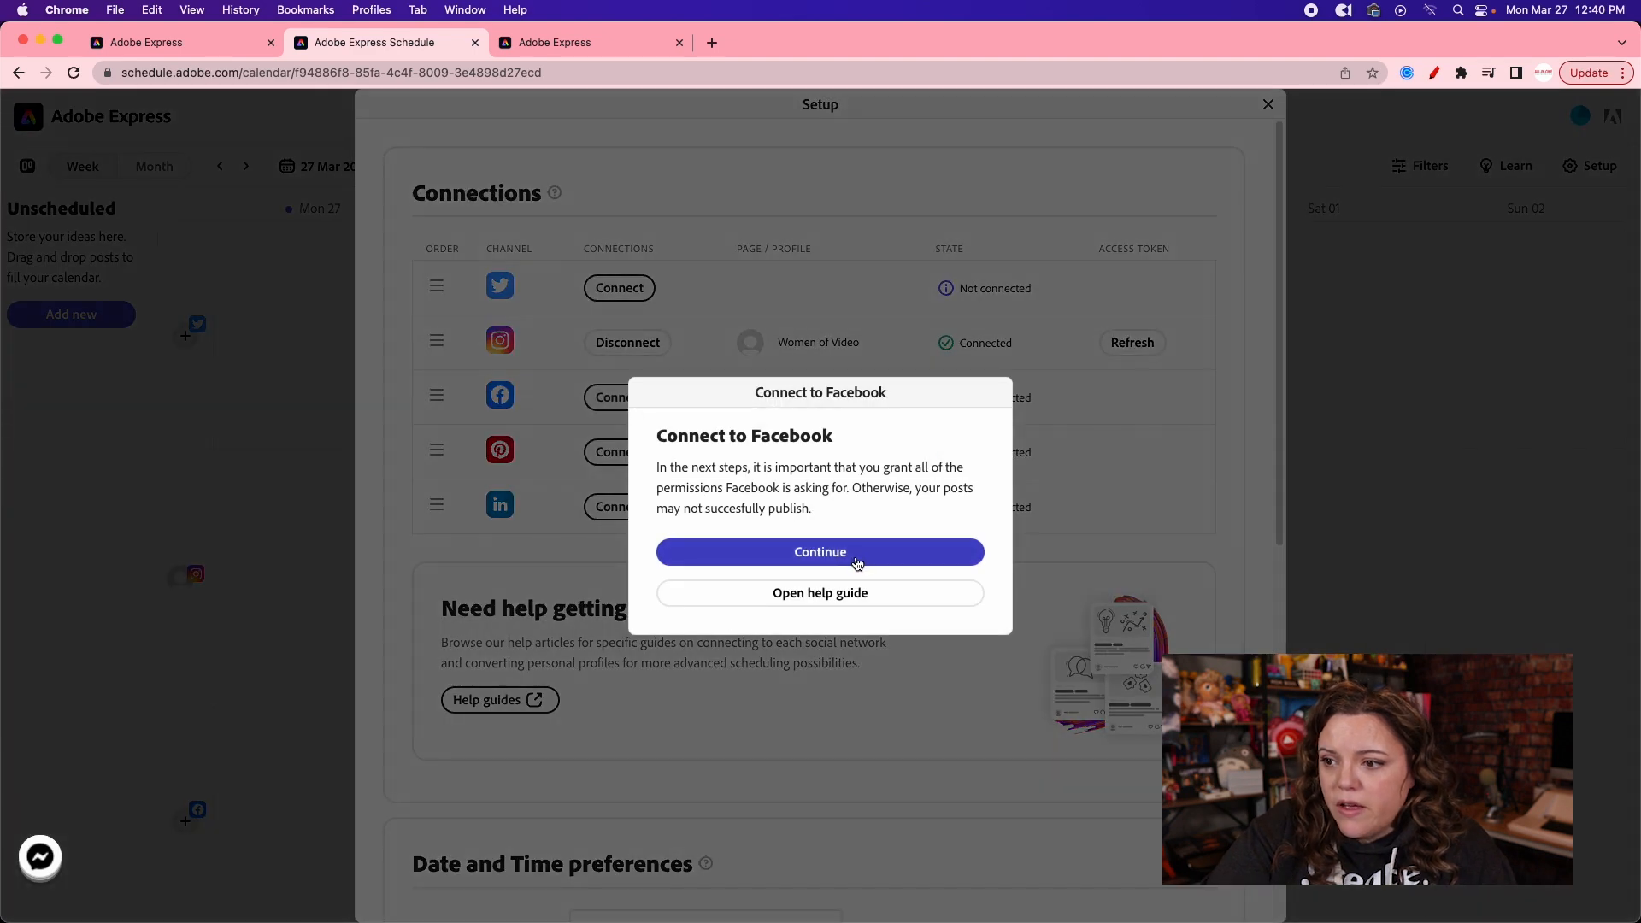
left_click(855, 557)
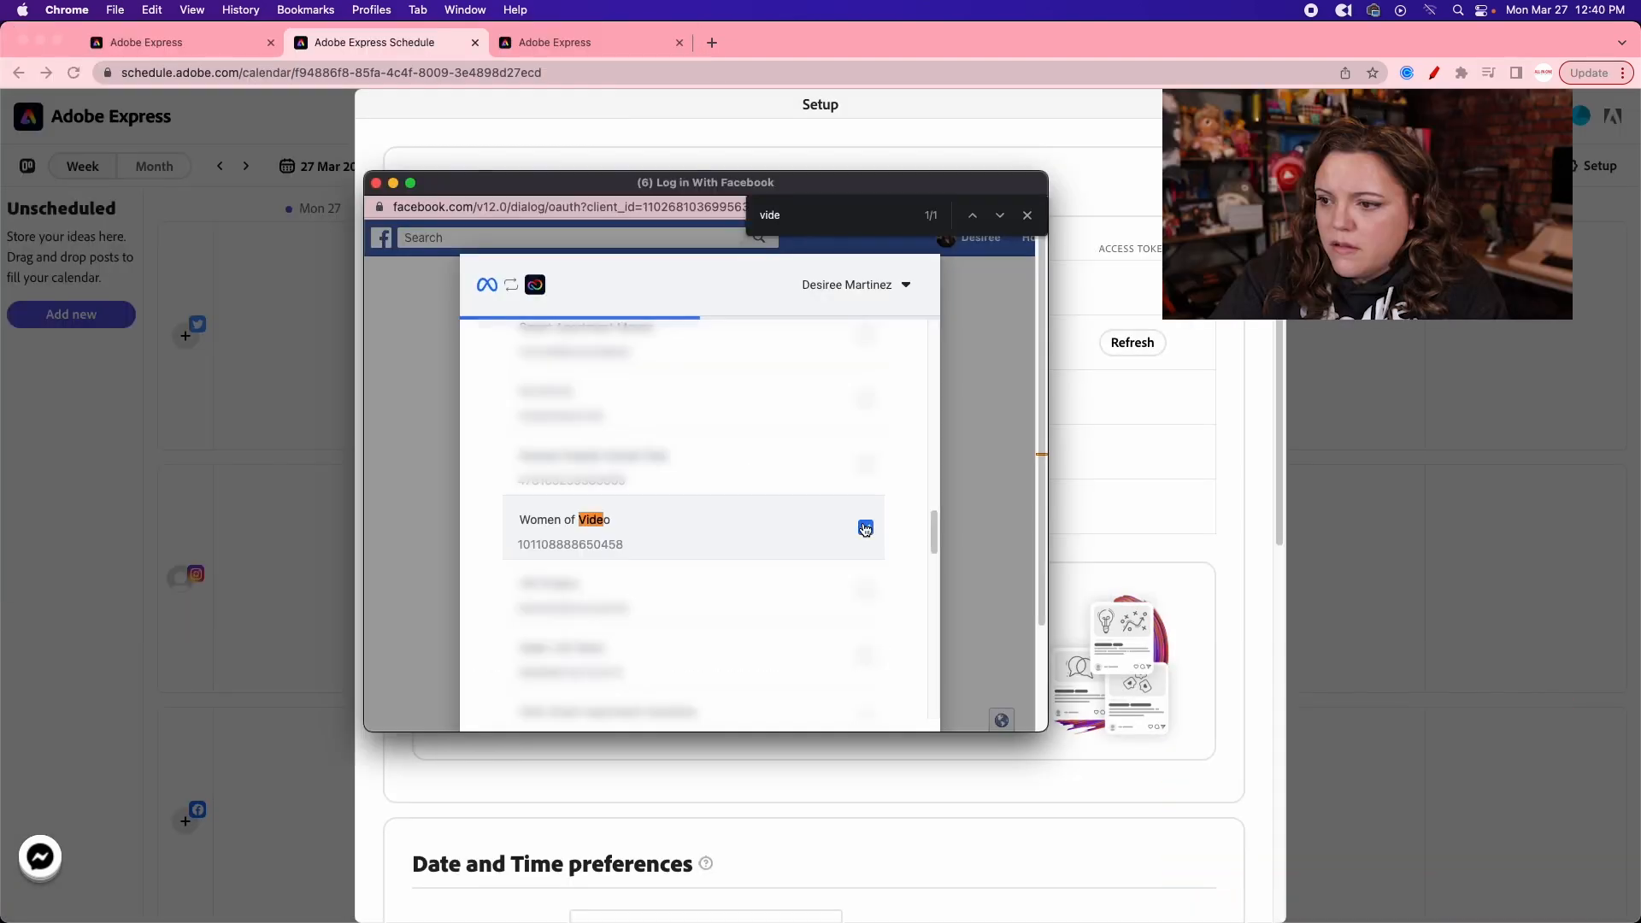
scroll(701, 479, "down", 3)
left_click(843, 630)
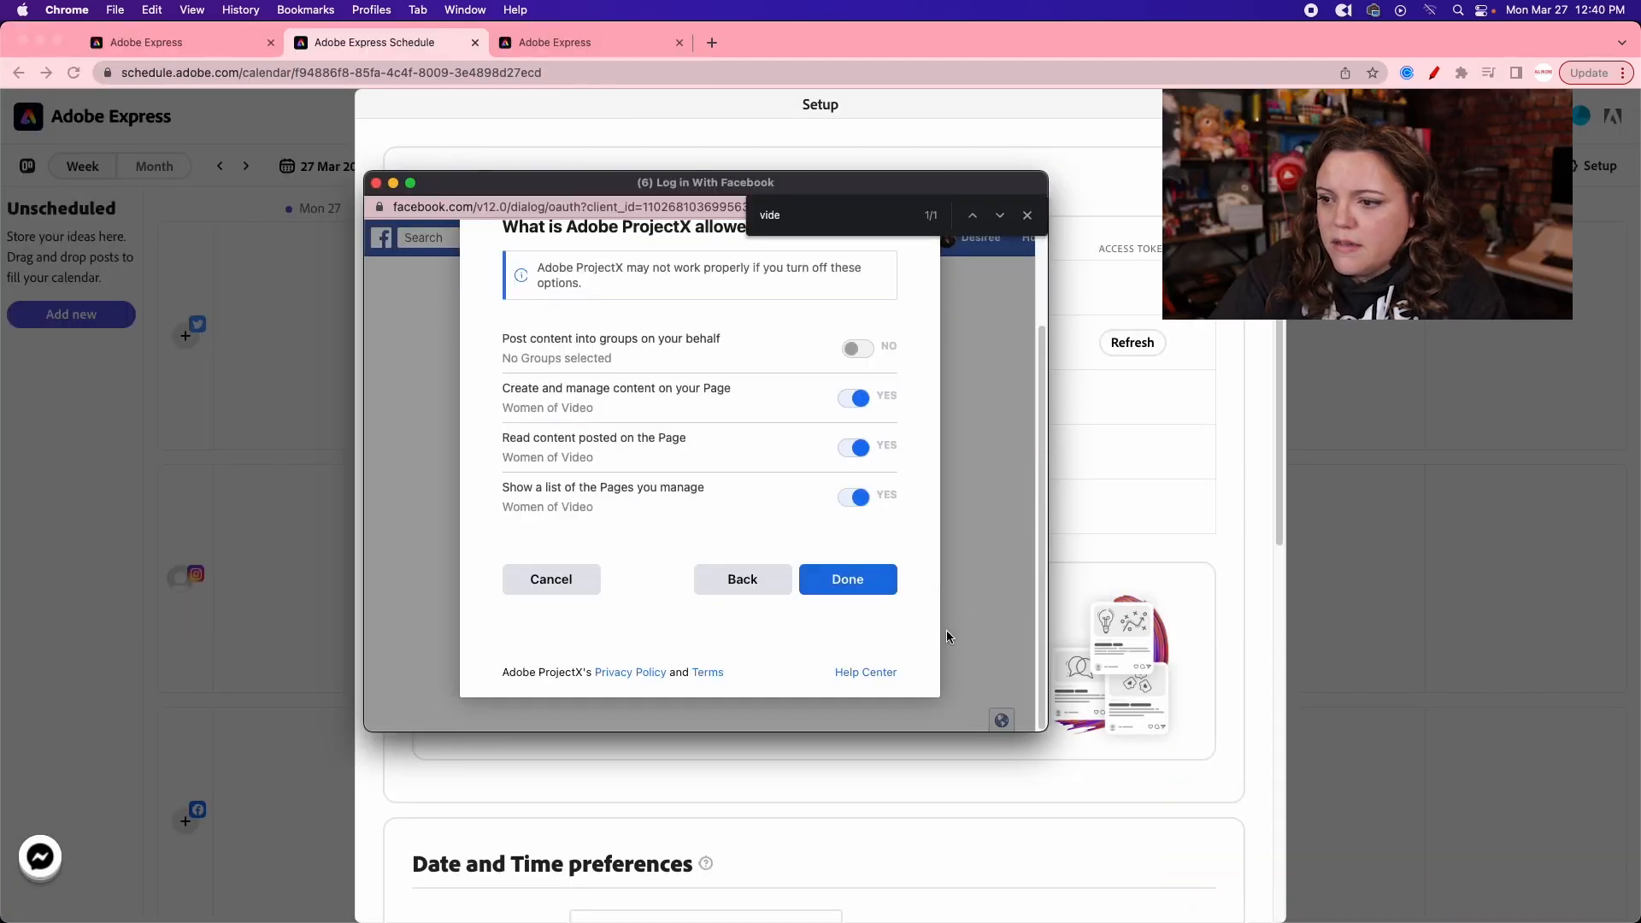
left_click(847, 579)
left_click(770, 377)
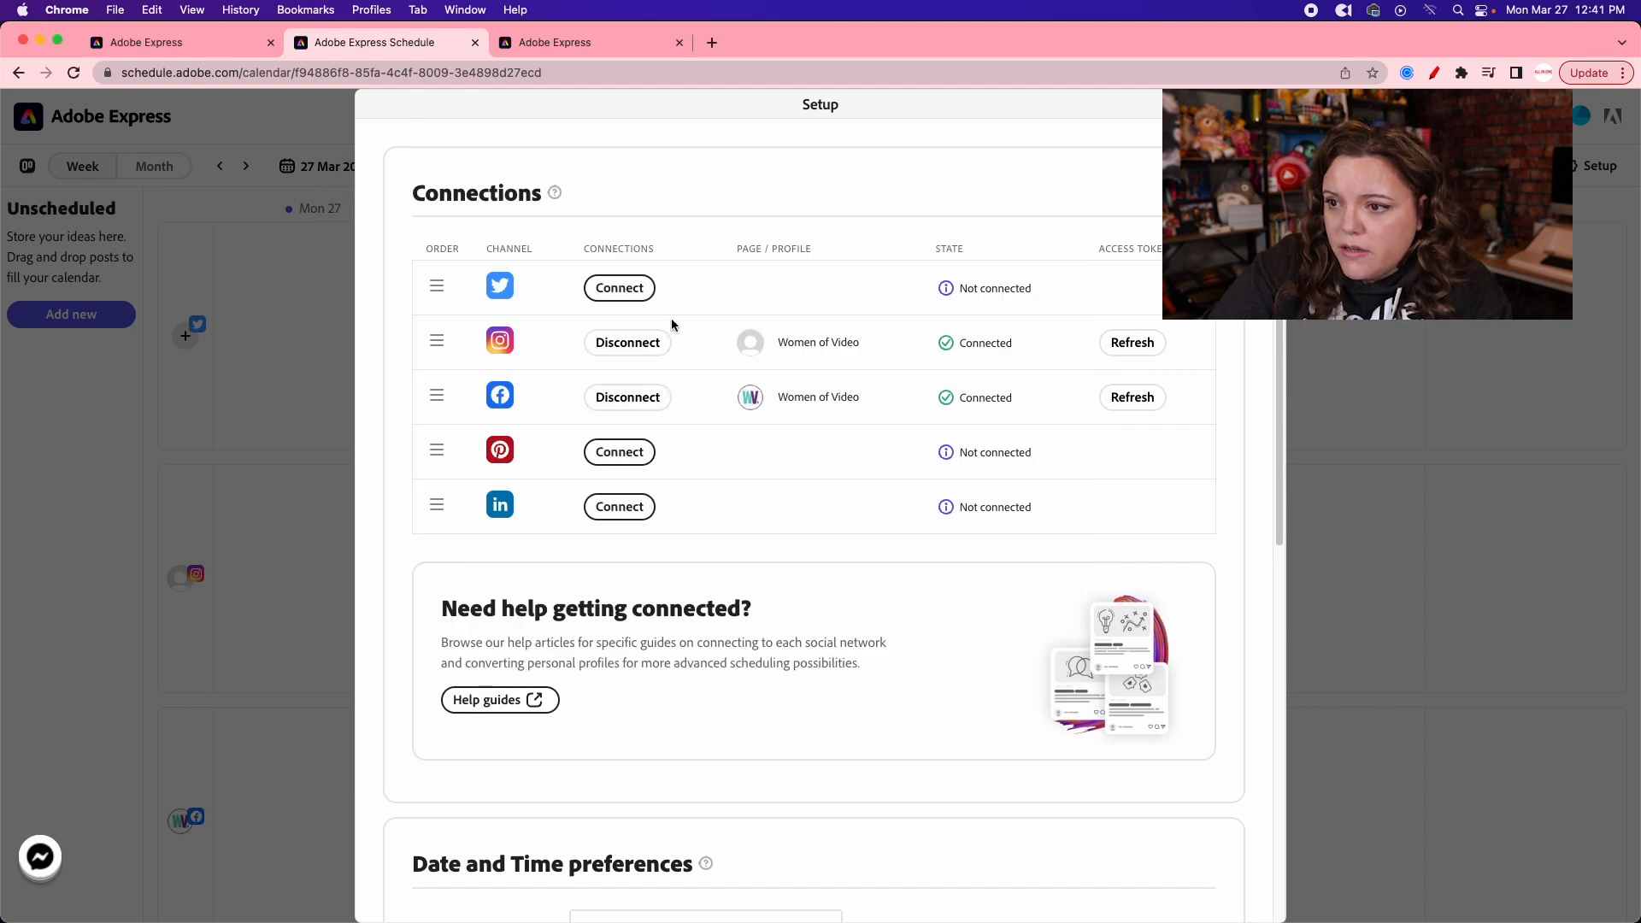
Connect the LinkedIn channel by signing in with the saved account and allowing Adobe Express access.
left_click(623, 508)
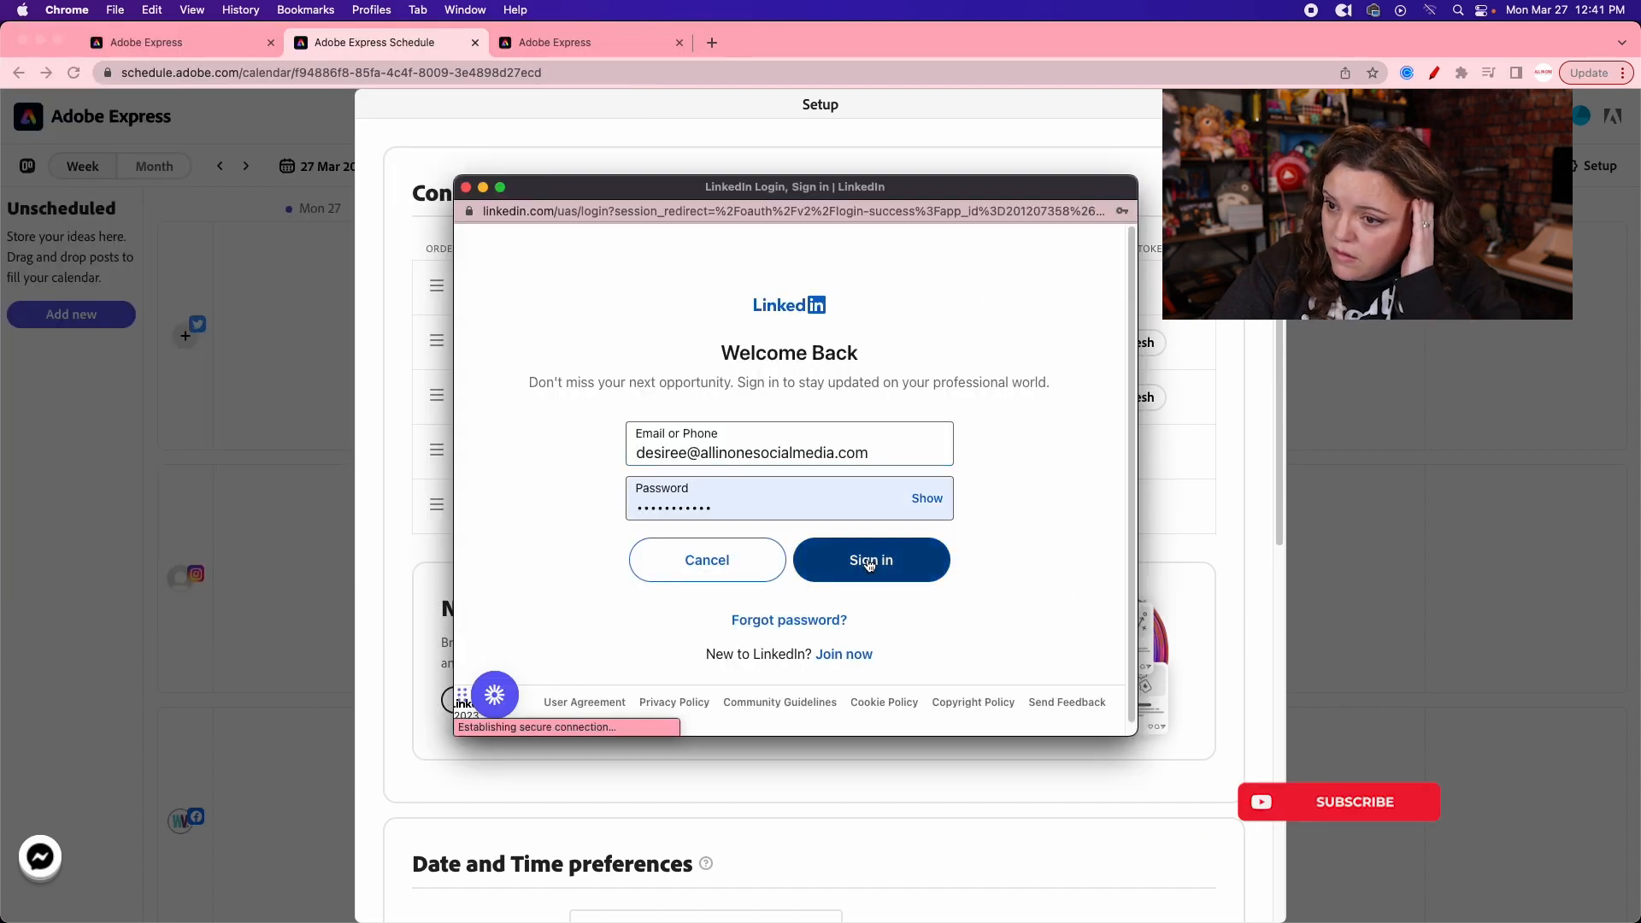
left_click(860, 571)
scroll(821, 611, "down", 5)
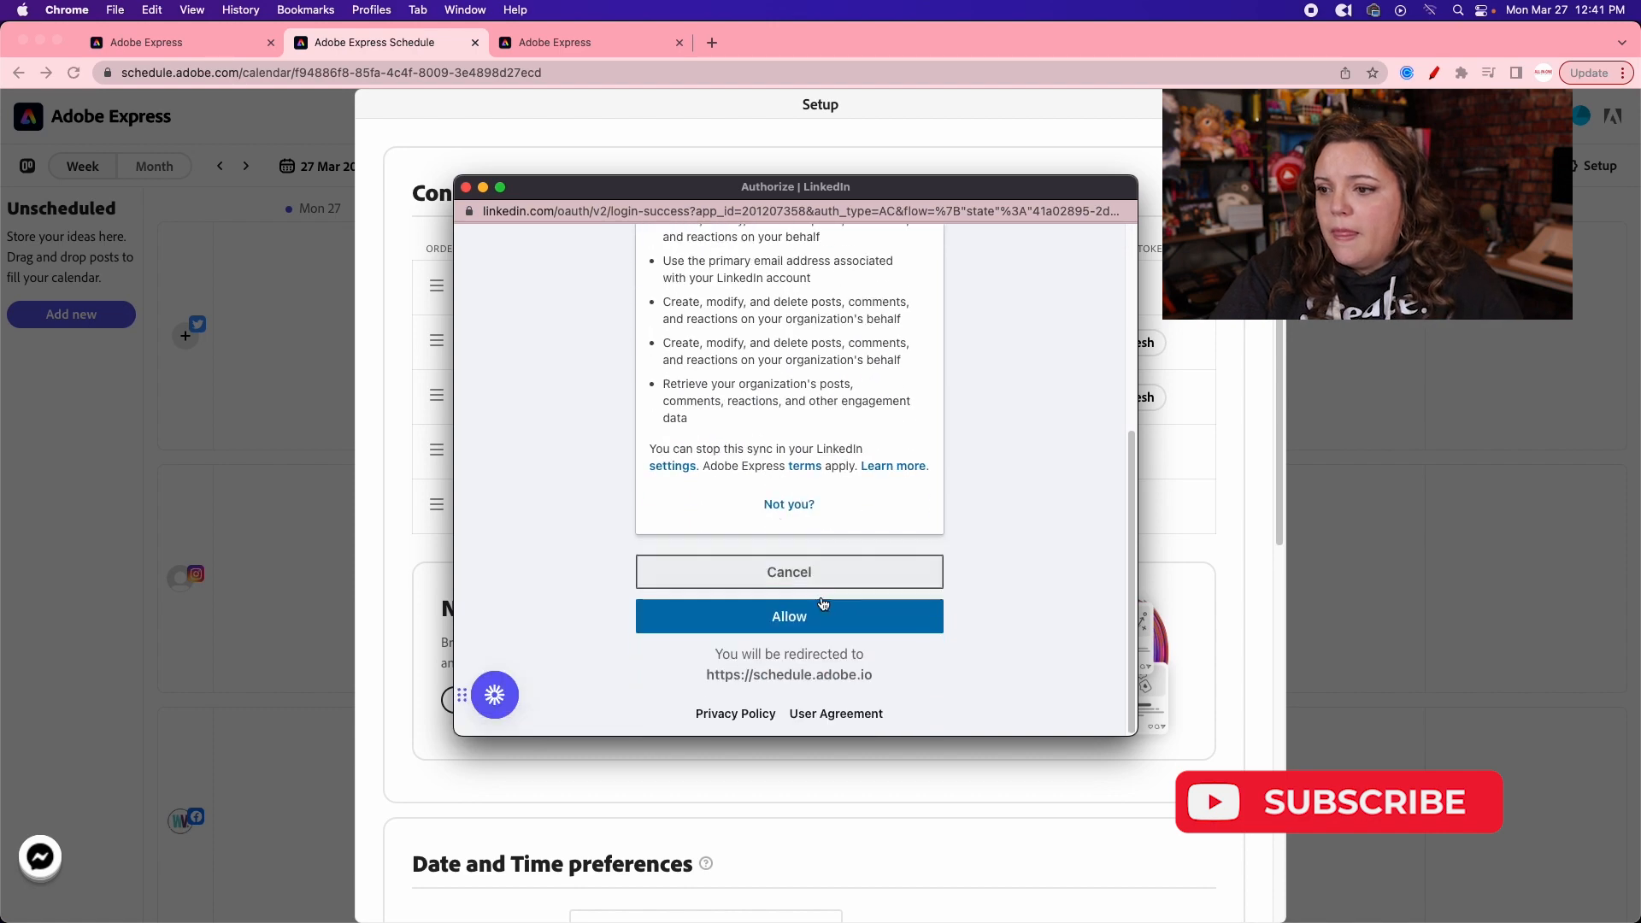
left_click(819, 625)
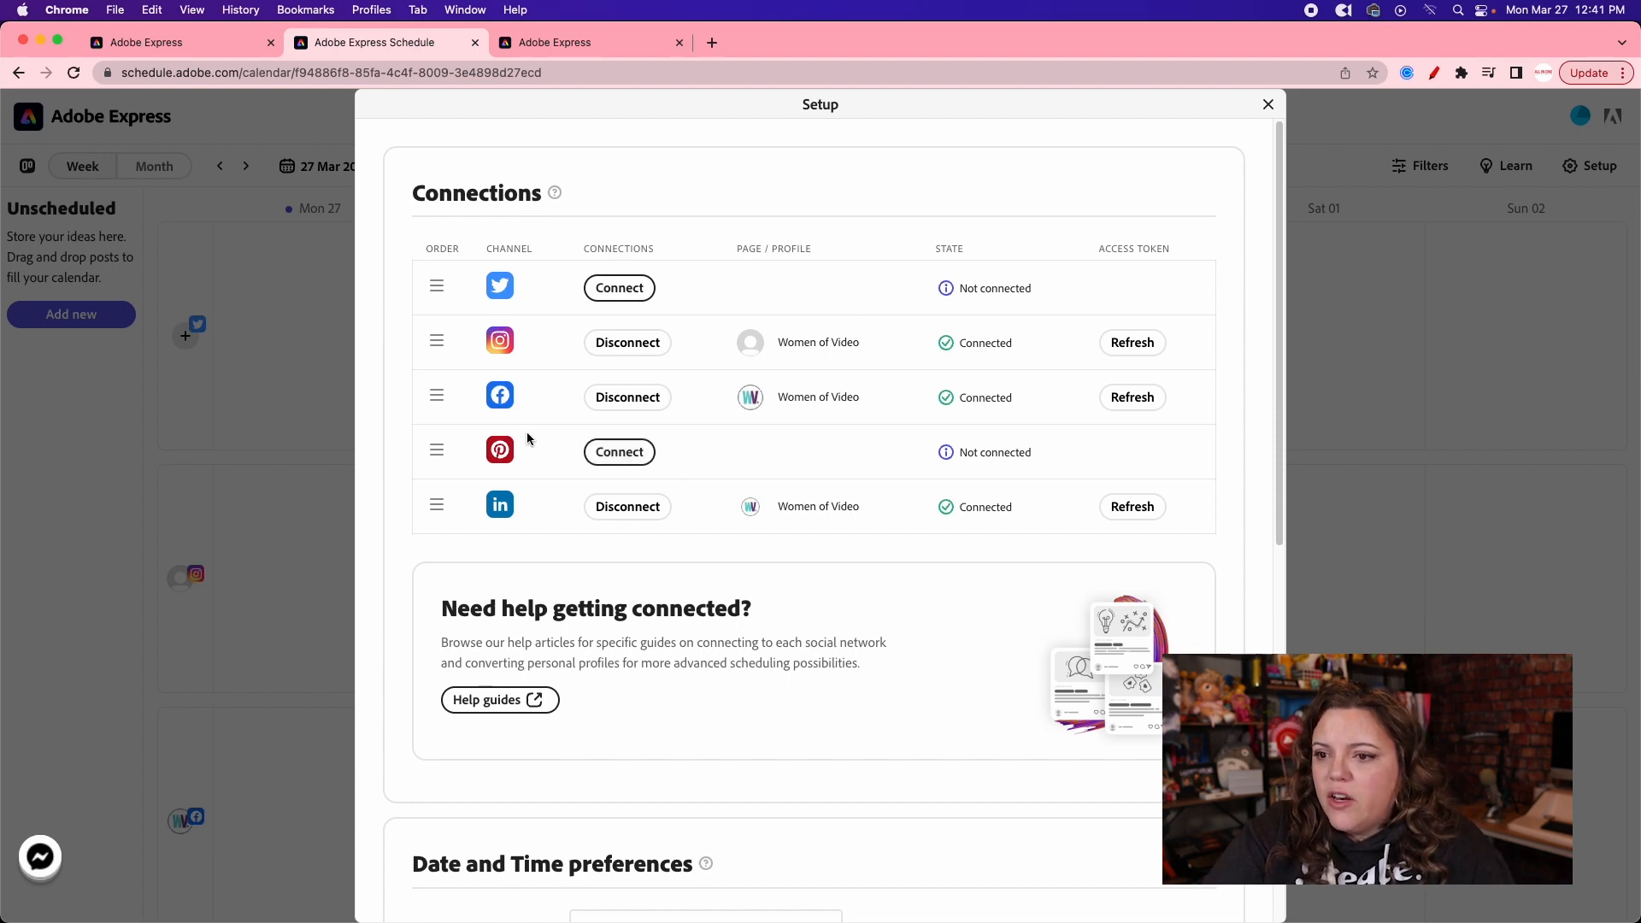
Review the available date format and time format options in the Date and Time preferences.
scroll(758, 516, "down", 6)
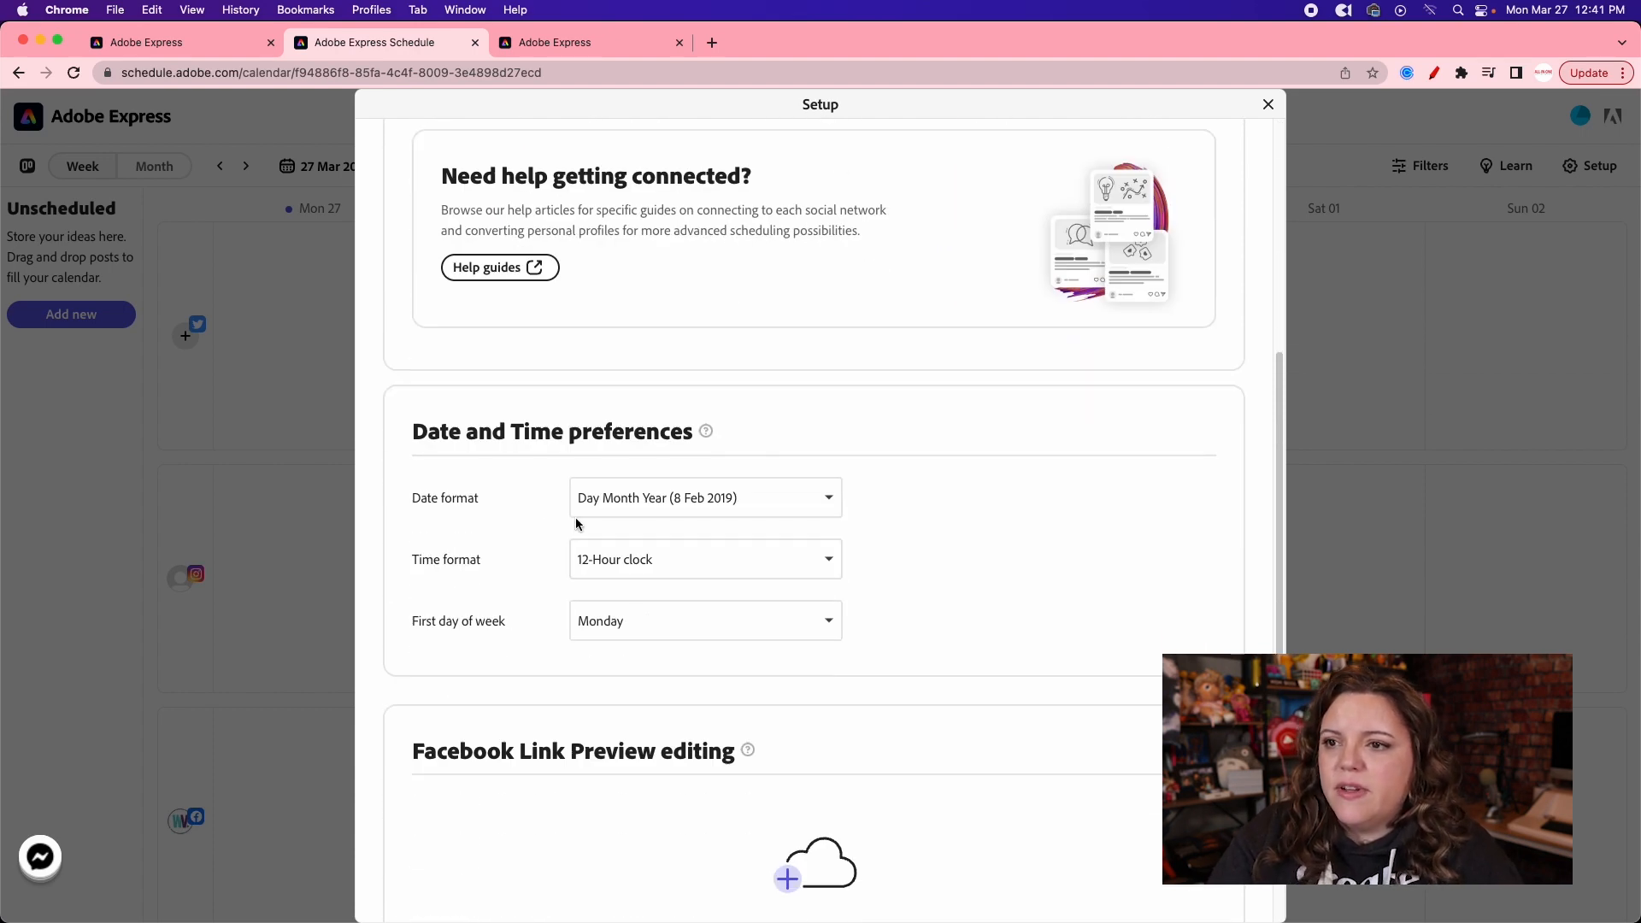
scroll(532, 438, "down", 2)
scroll(578, 368, "up", 3)
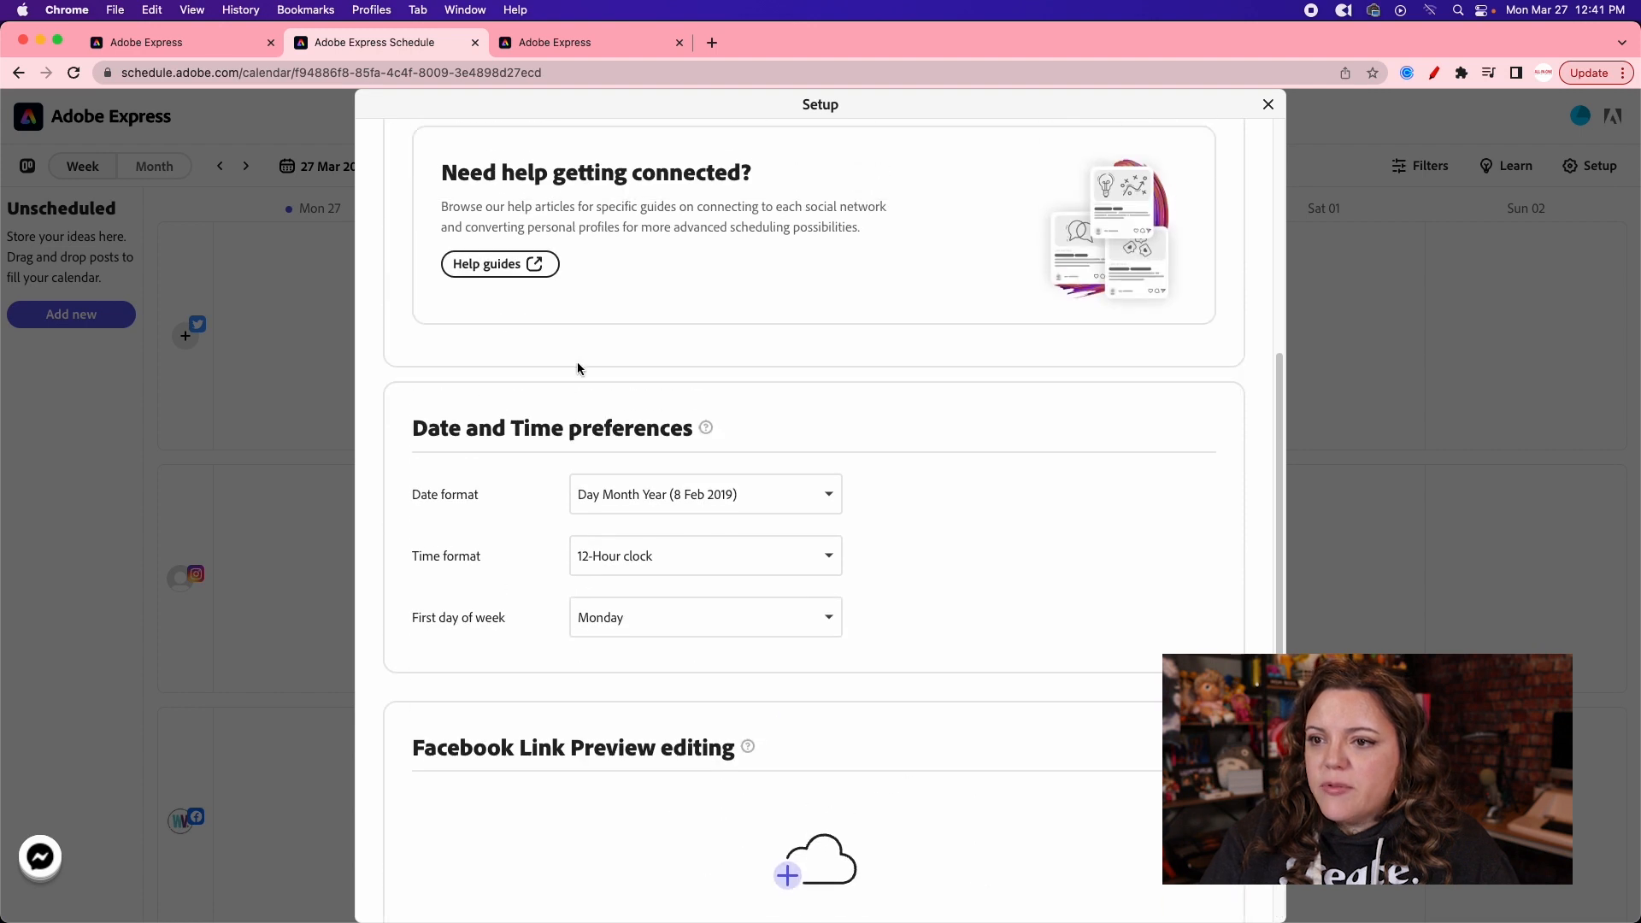
left_click(571, 498)
left_click(924, 492)
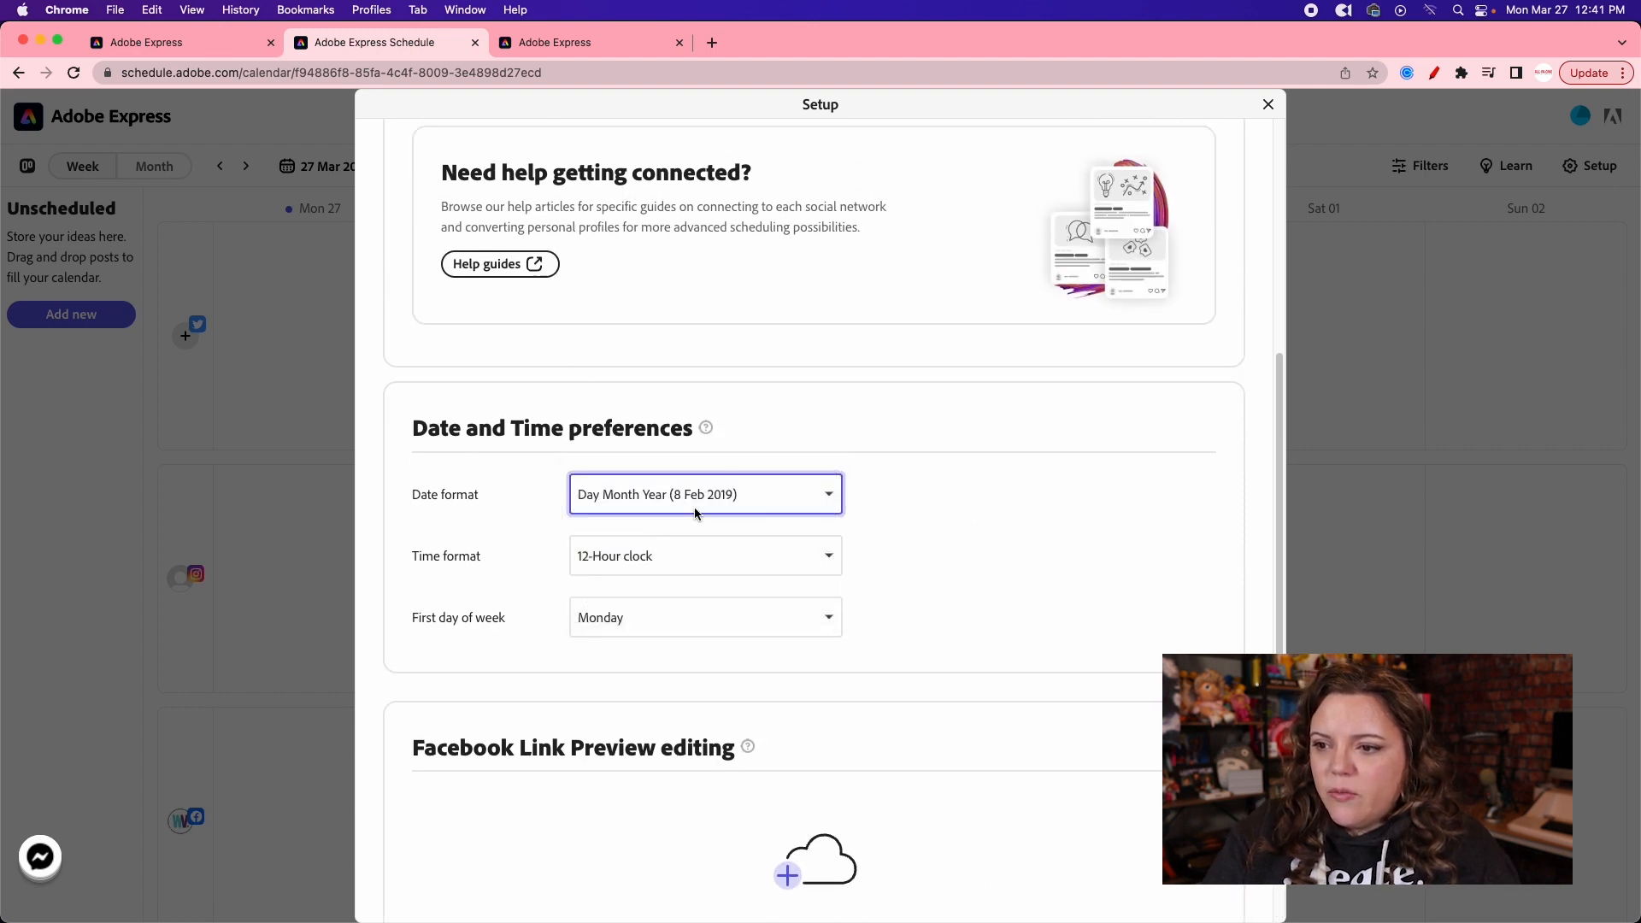
left_click(823, 557)
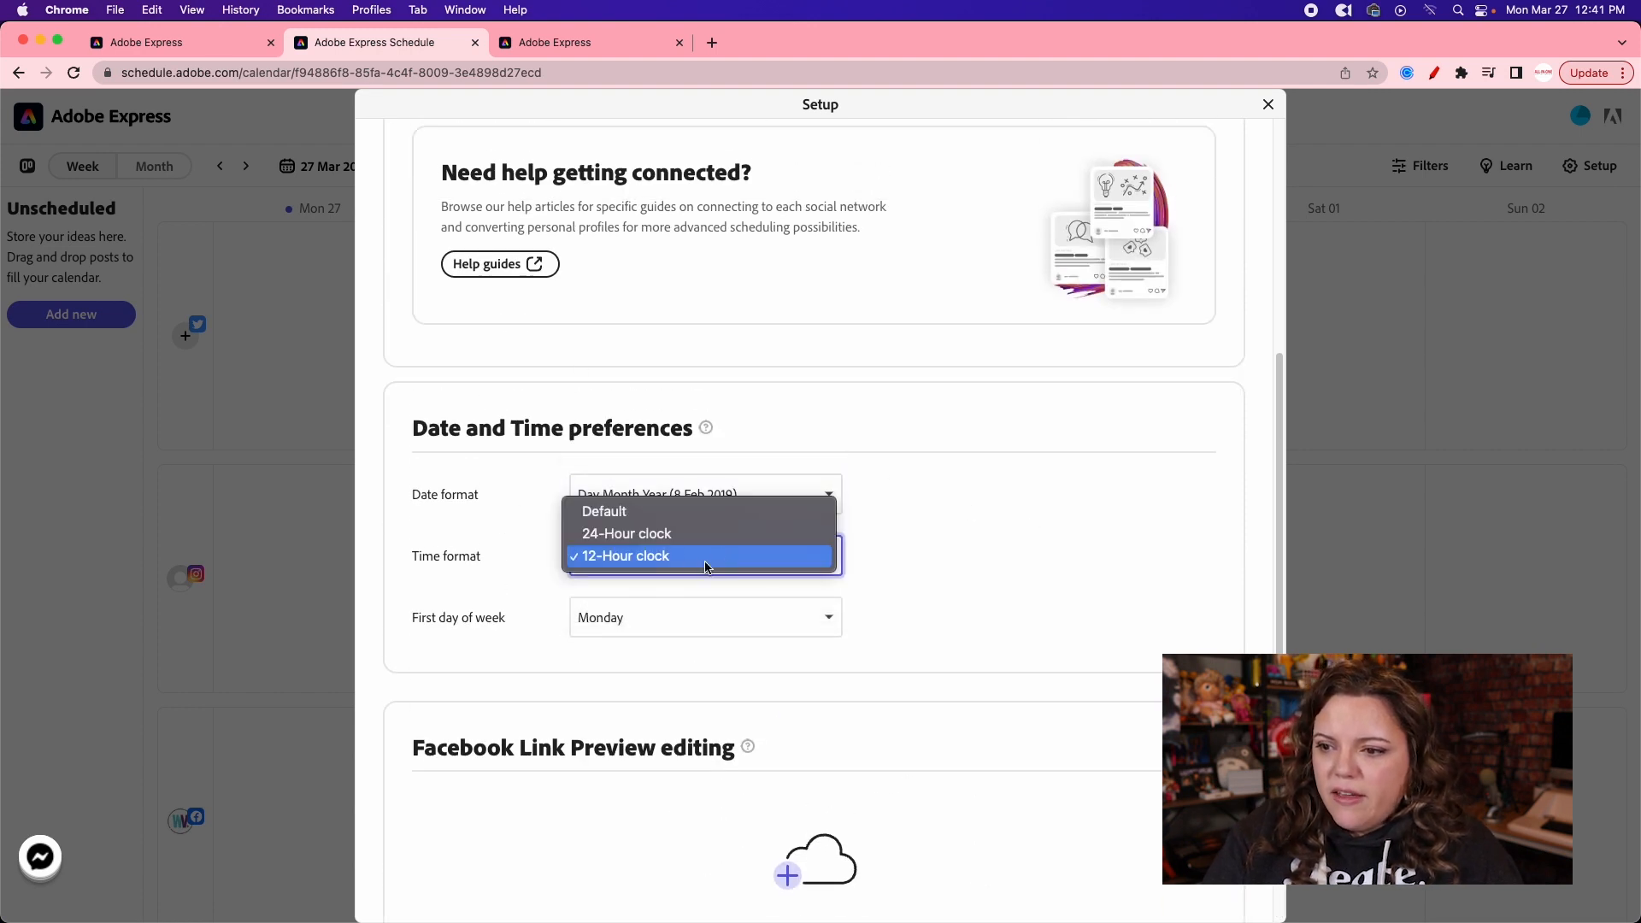
left_click(959, 551)
Set the first day of the week to Sunday in the Date and Time preferences.
scroll(632, 347, "down", 3)
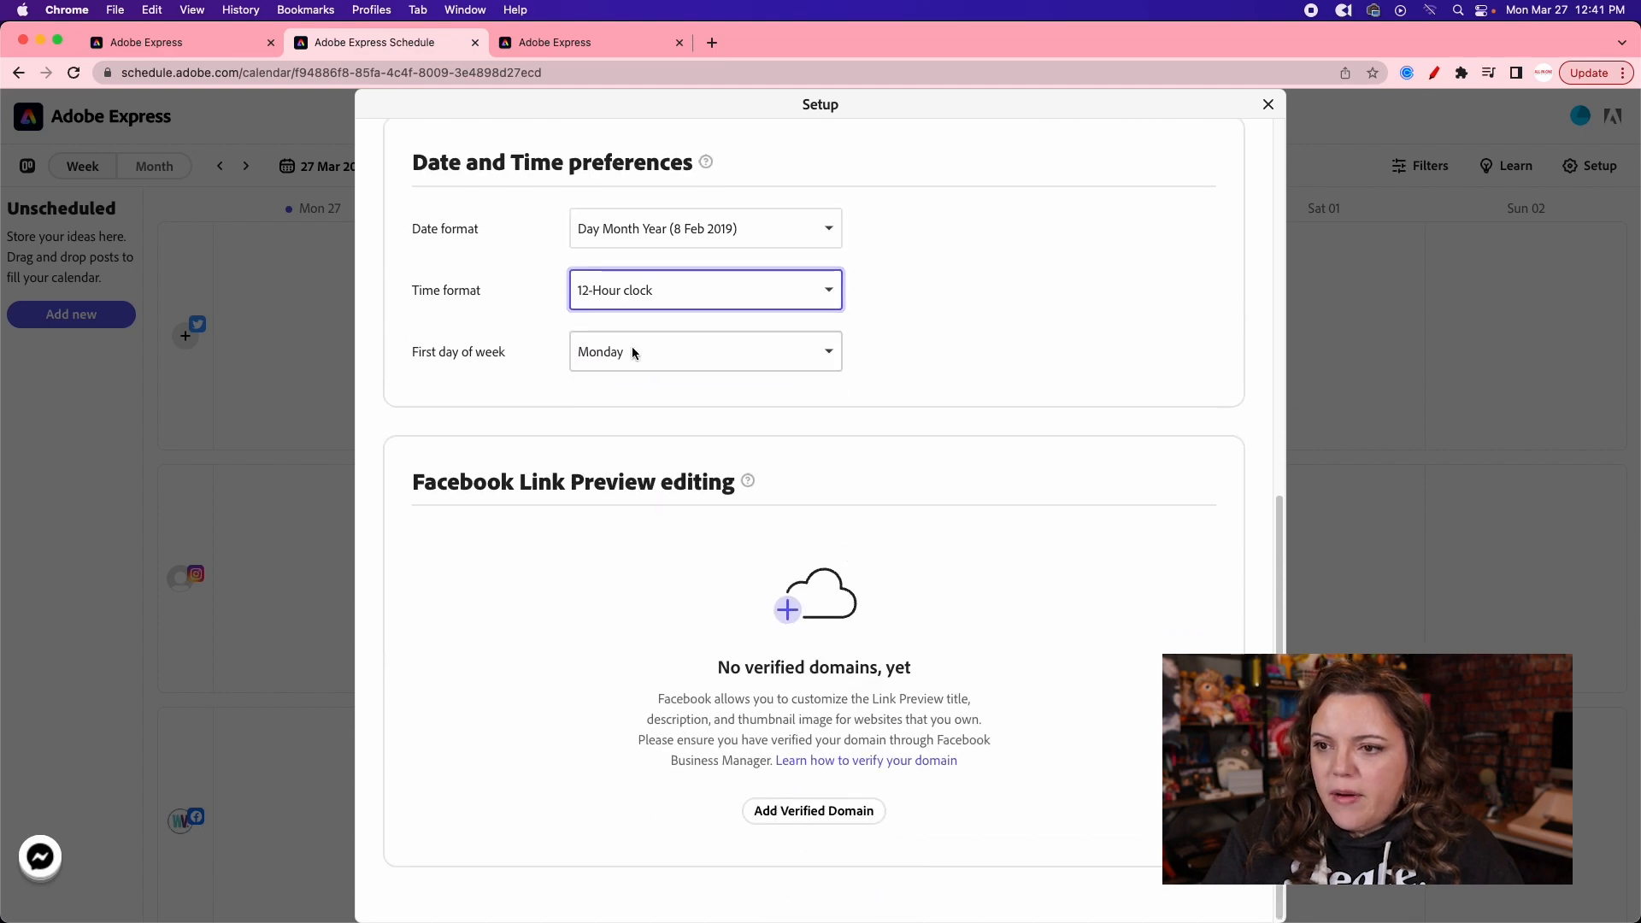
left_click(633, 350)
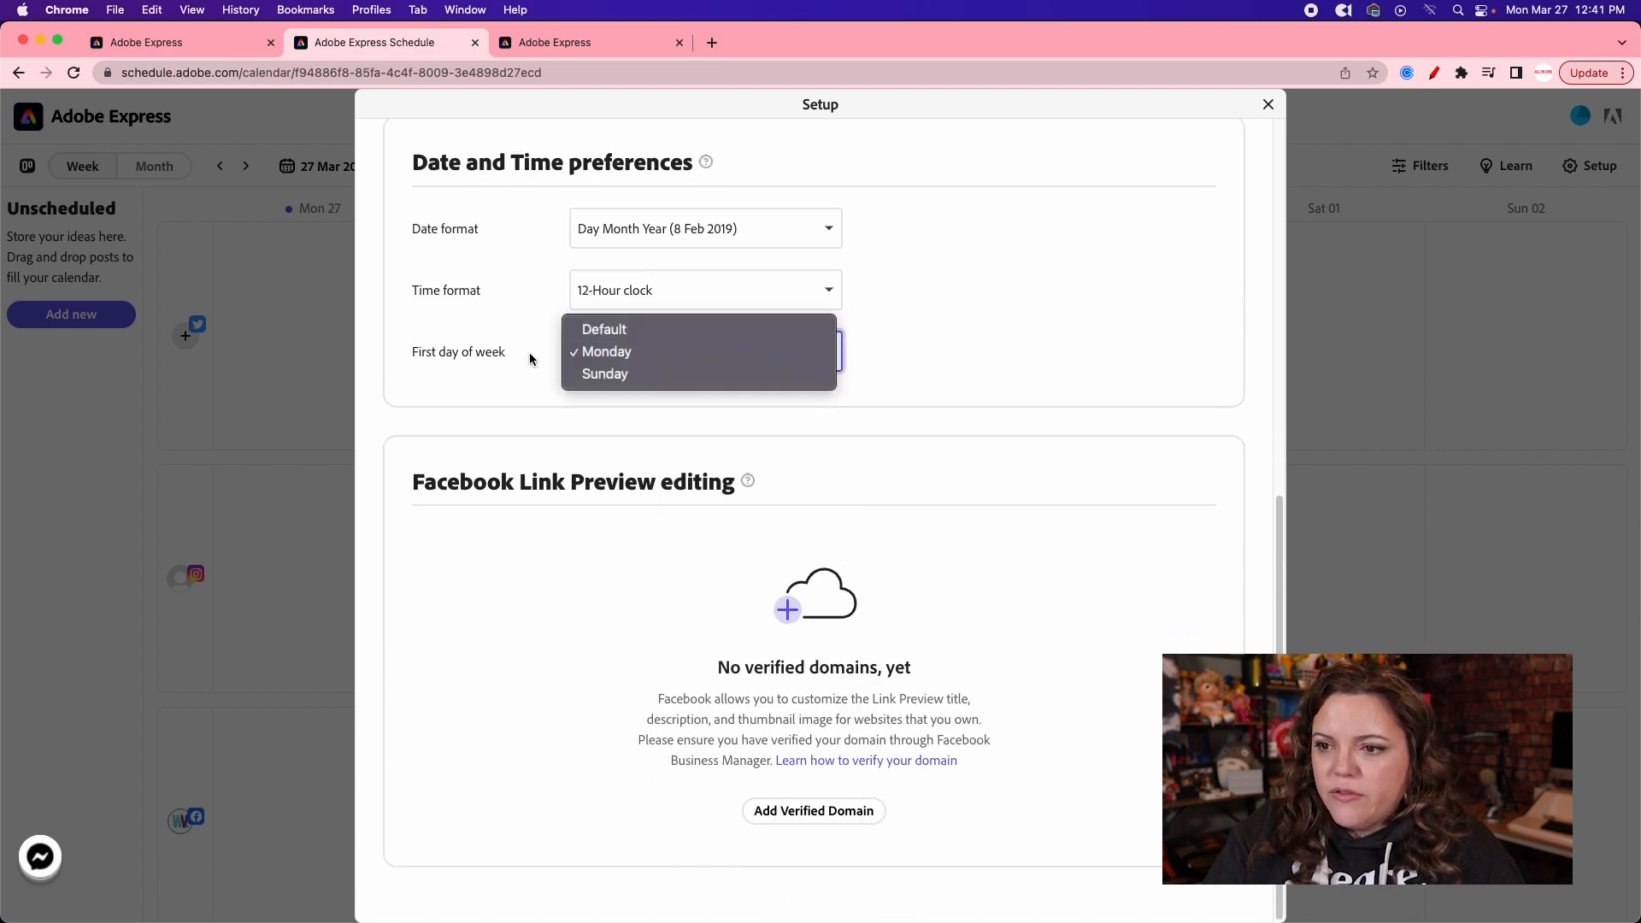
left_click(633, 374)
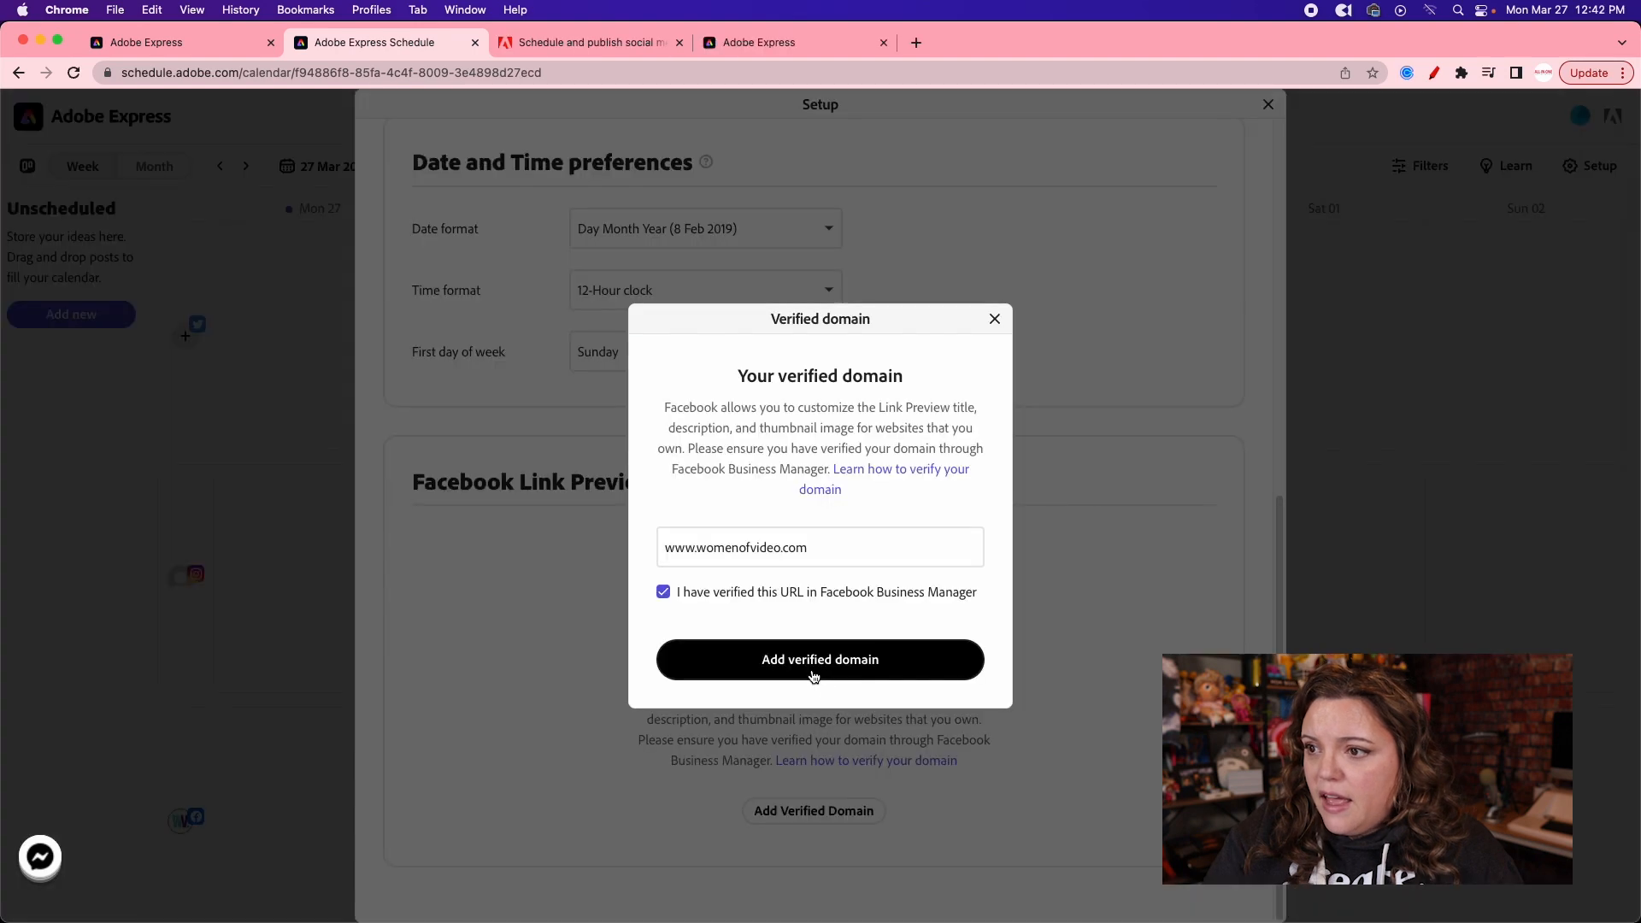
left_click(813, 675)
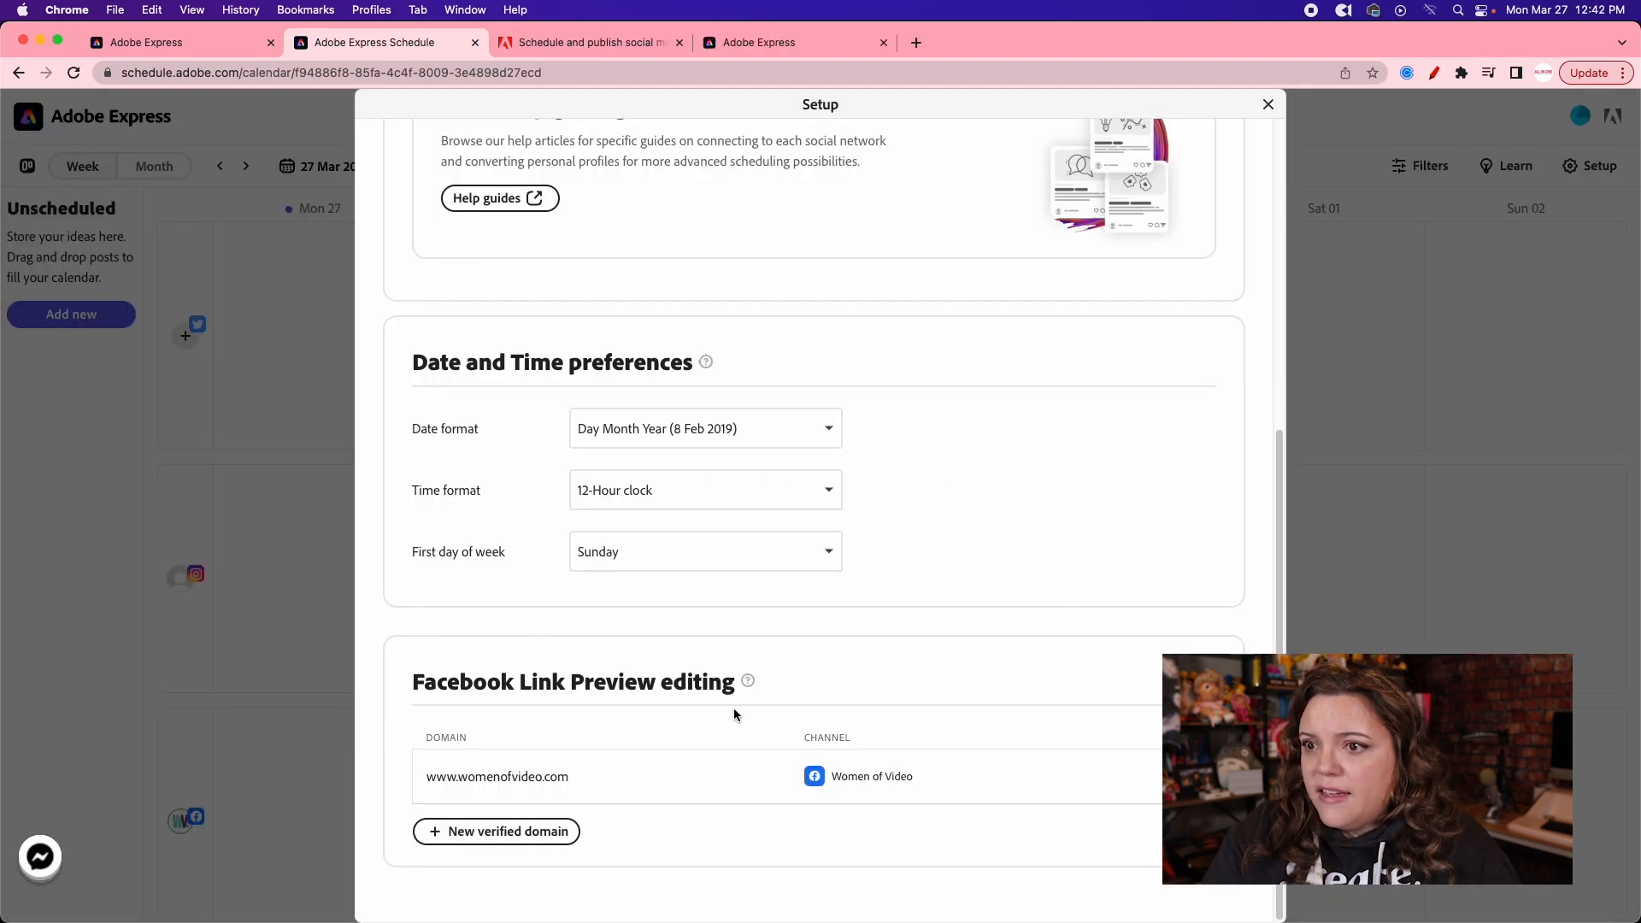
scroll(764, 546, "up", 6)
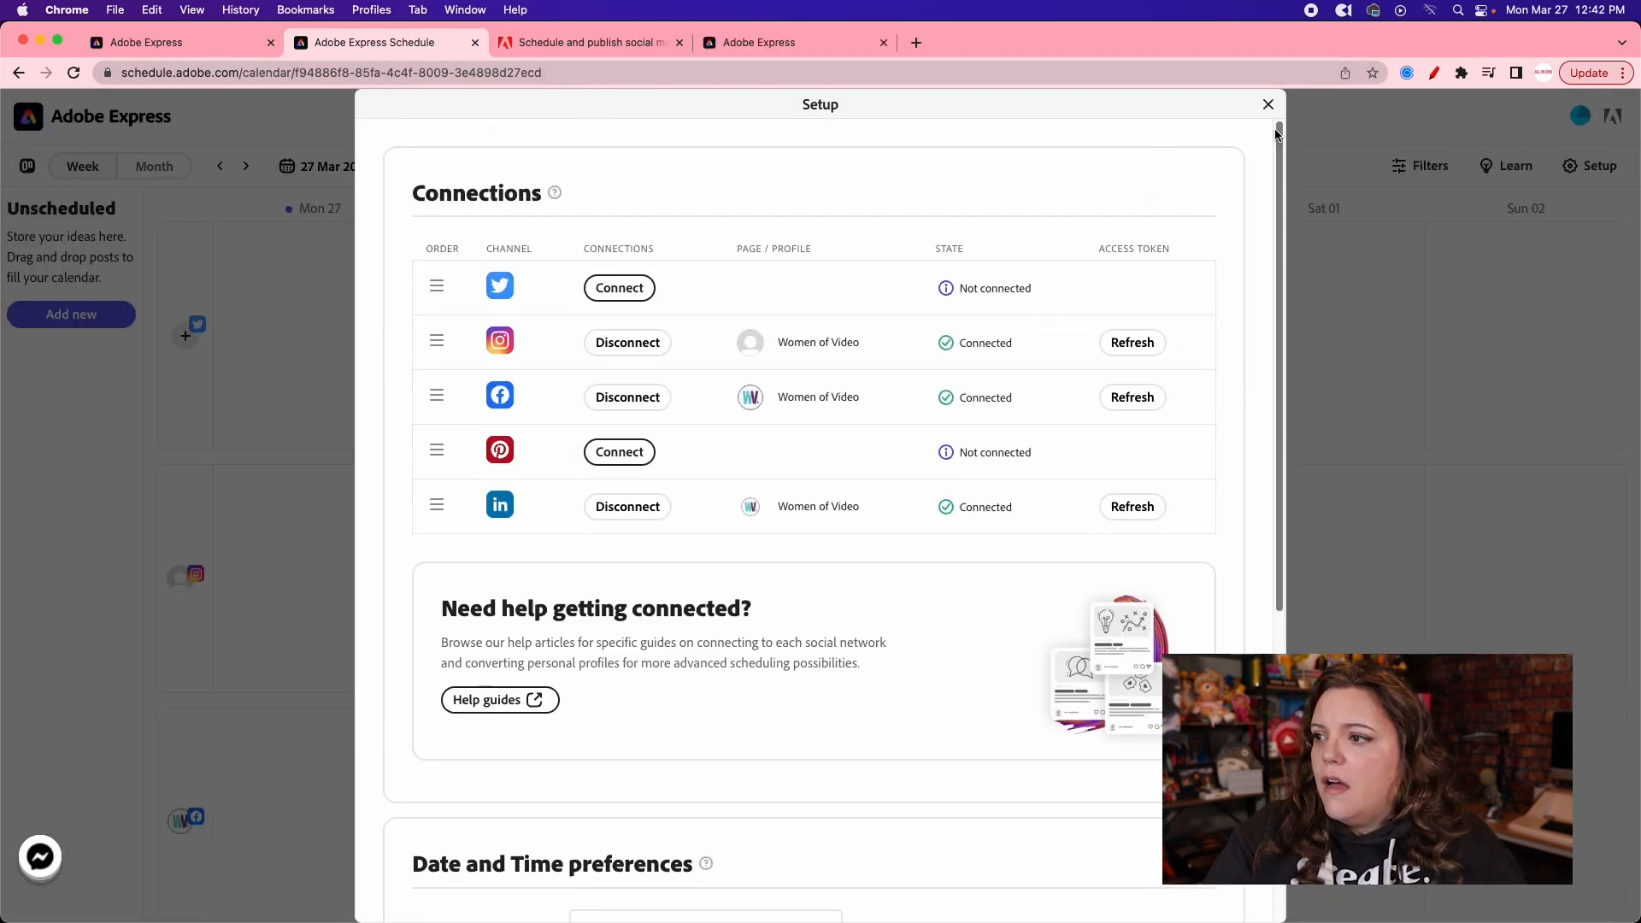
scroll(902, 436, "down", 3)
scroll(1255, 162, "up", 3)
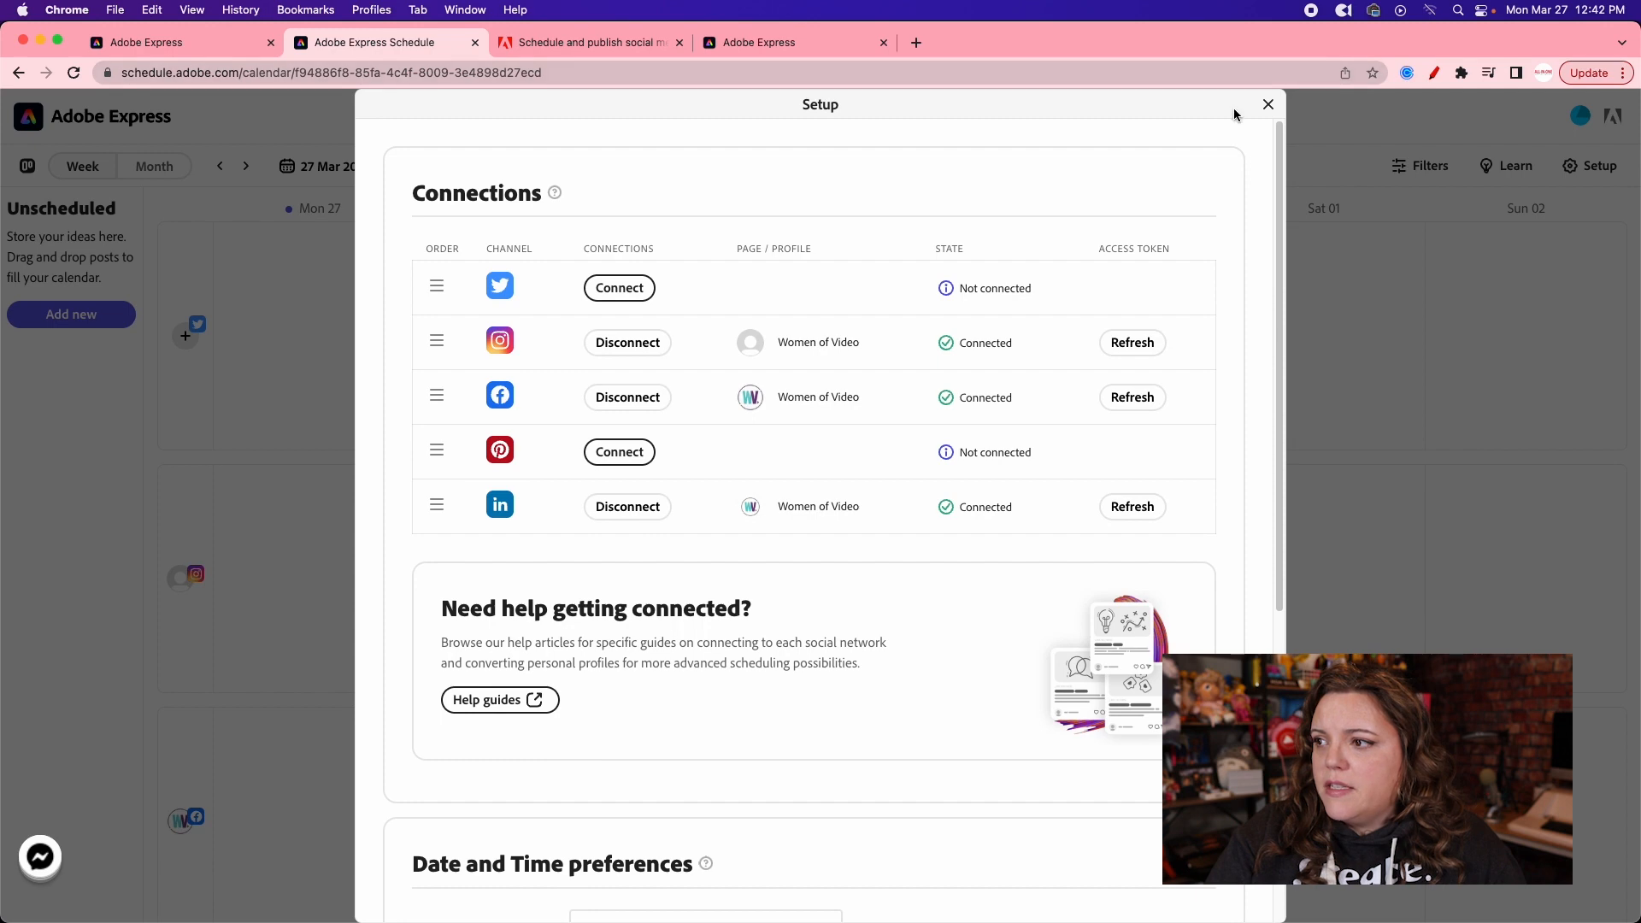
left_click(1263, 104)
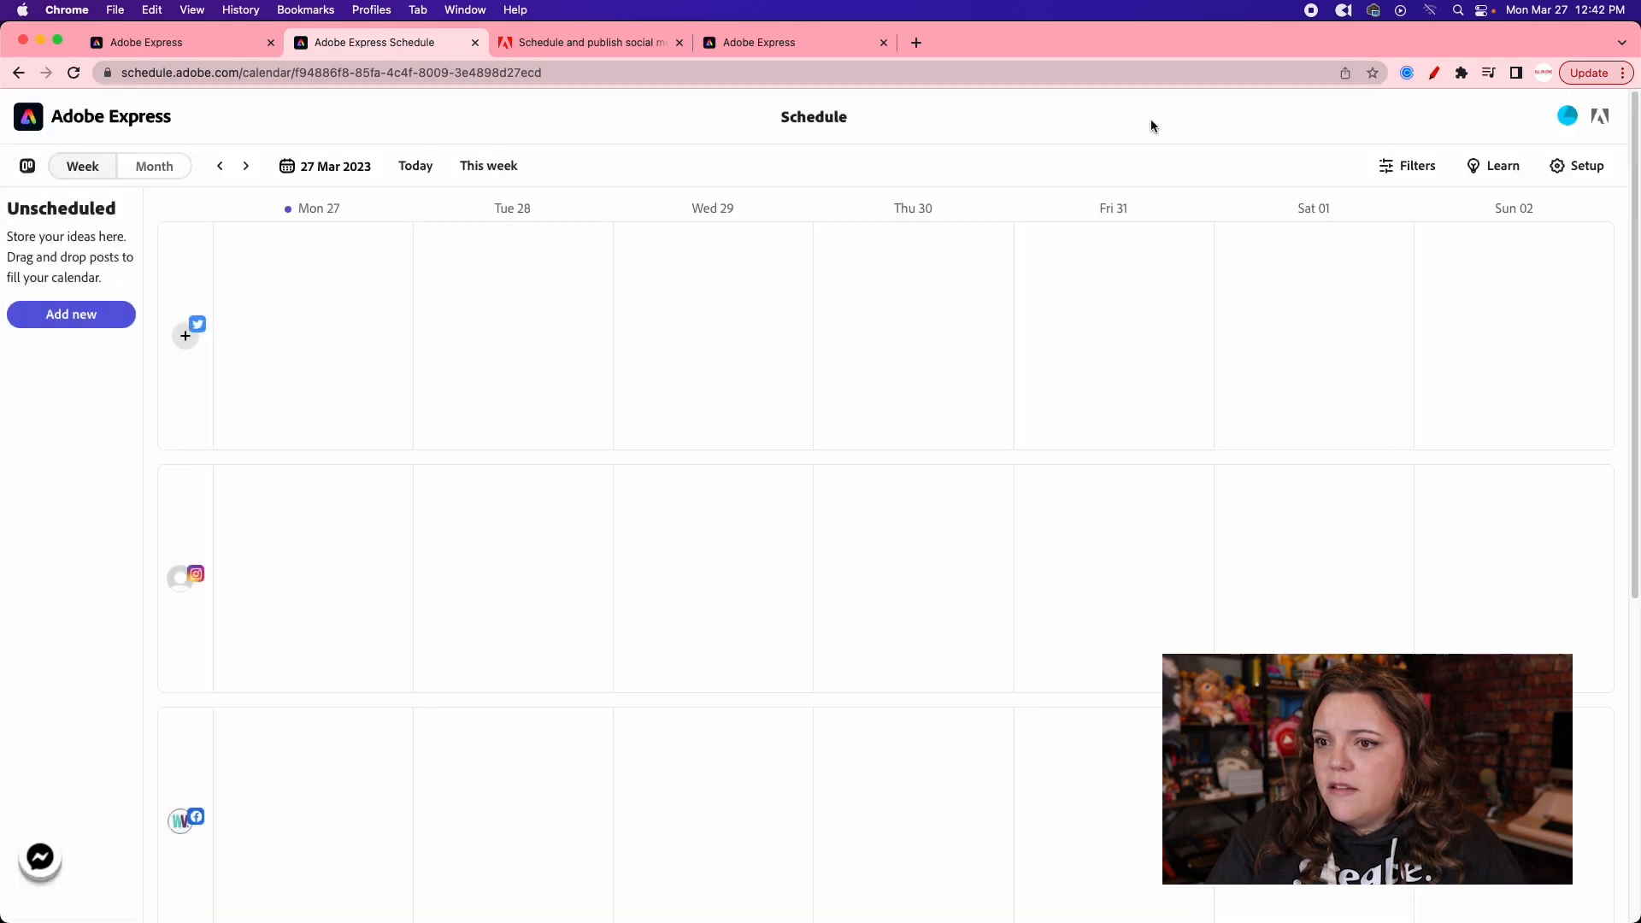
Create a new post from the Twitter row, dated 28 Mar 2023, and open the media picker with the Adobe Express projects.
left_click(346, 308)
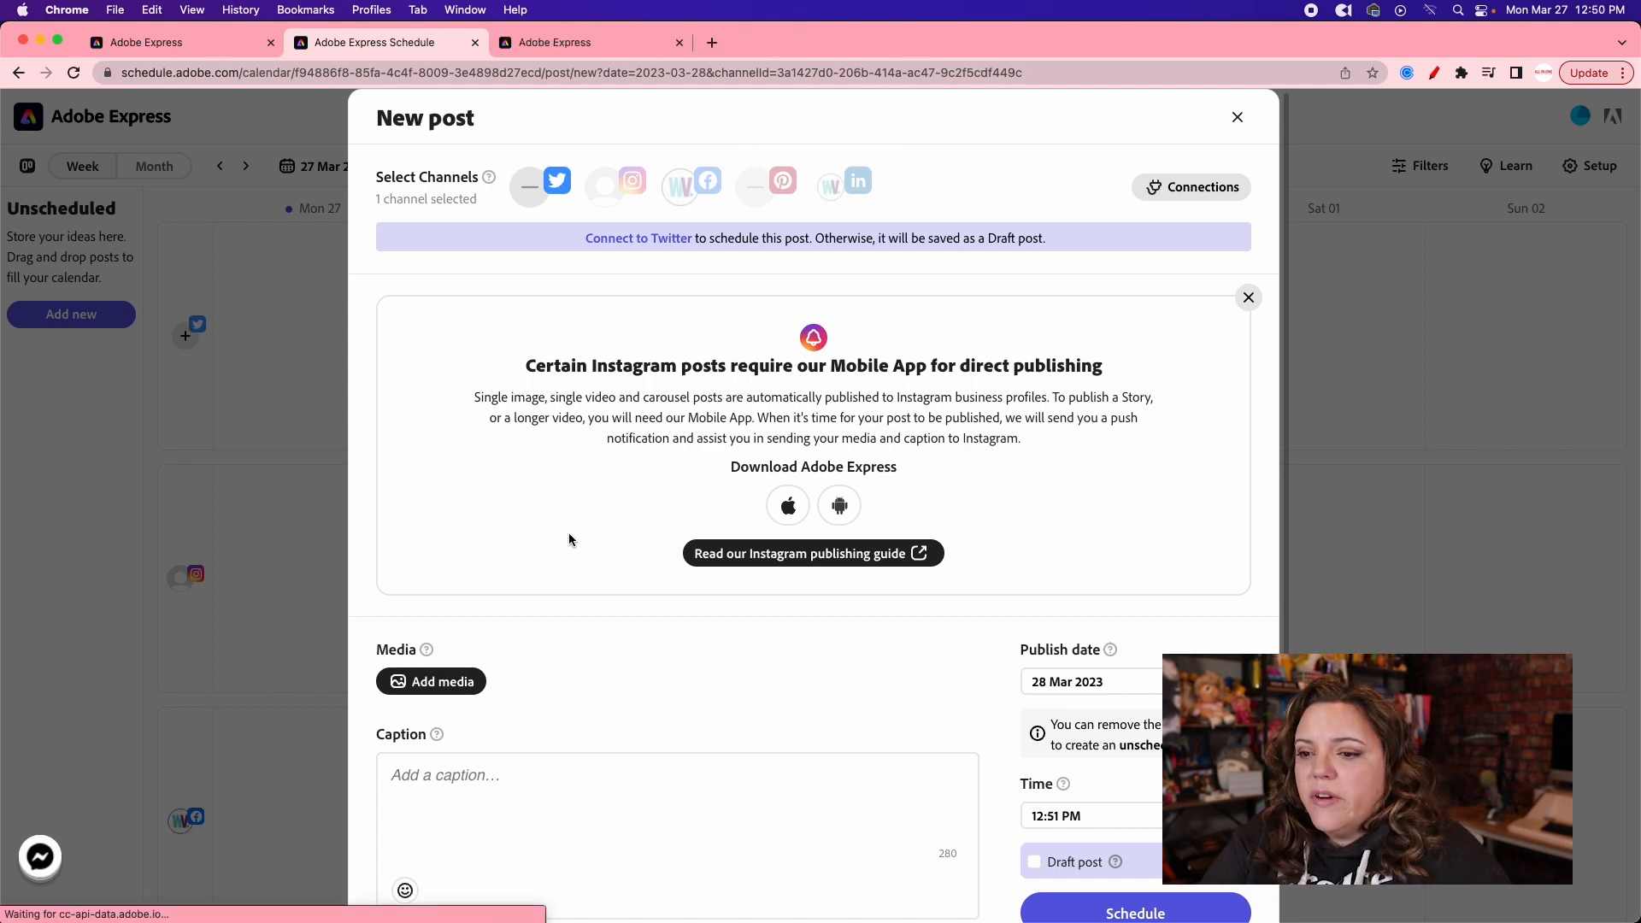
scroll(571, 540, "down", 1)
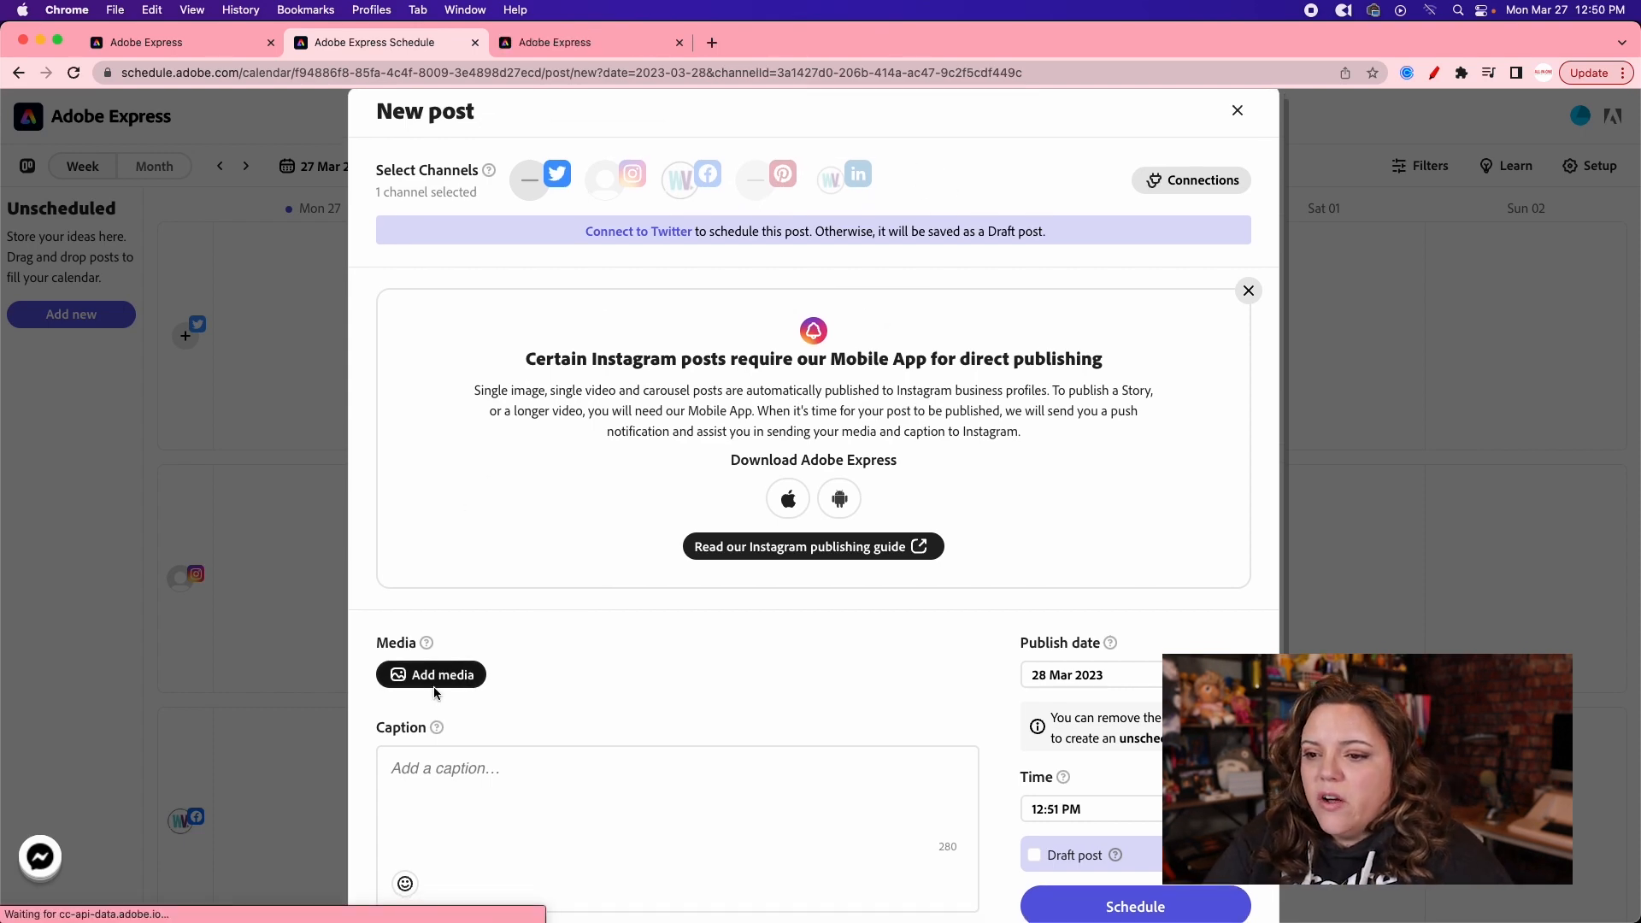
left_click(436, 683)
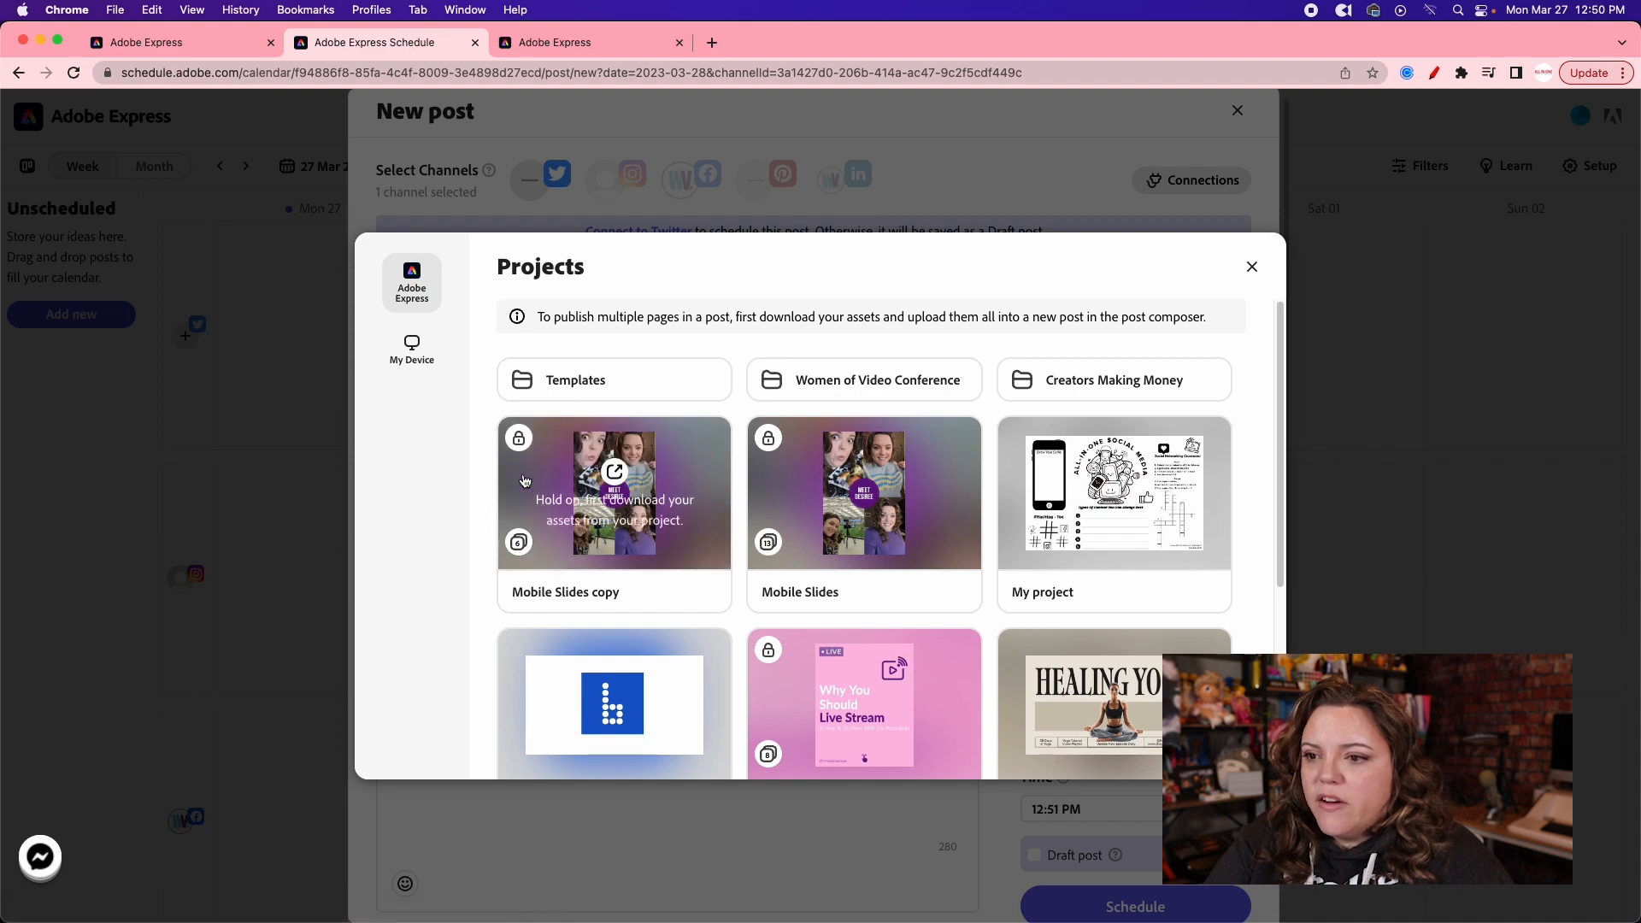
Download all pages of the multi-page Mobile Slides copy project as PNG and return to the new post in the scheduler.
scroll(864, 649, "down", 3)
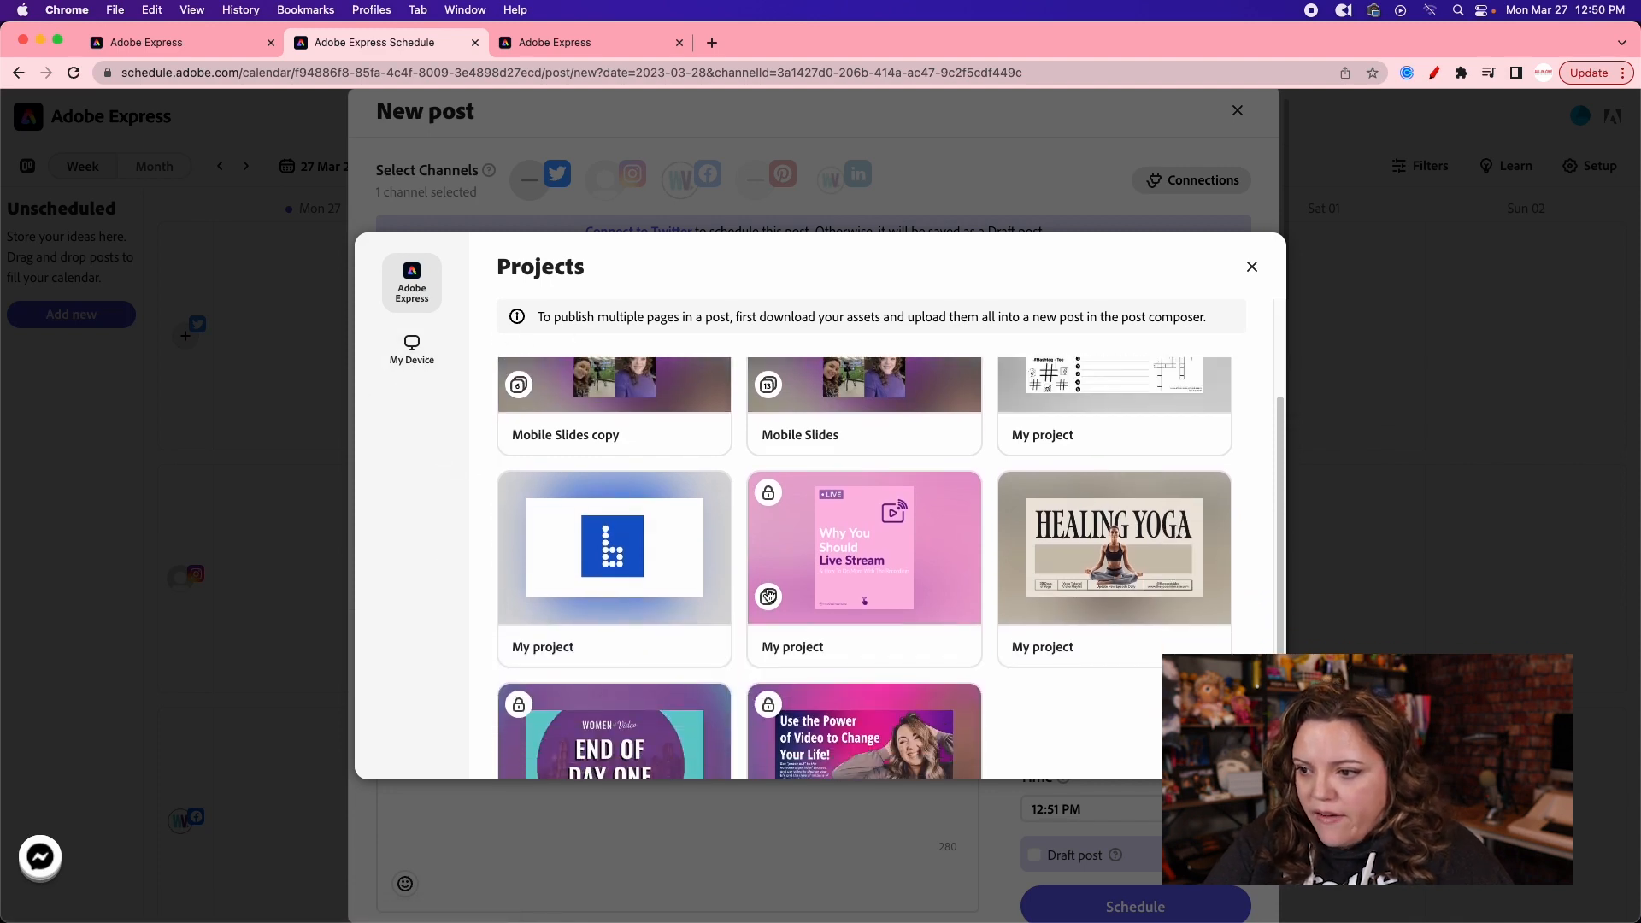
scroll(761, 666, "up", 3)
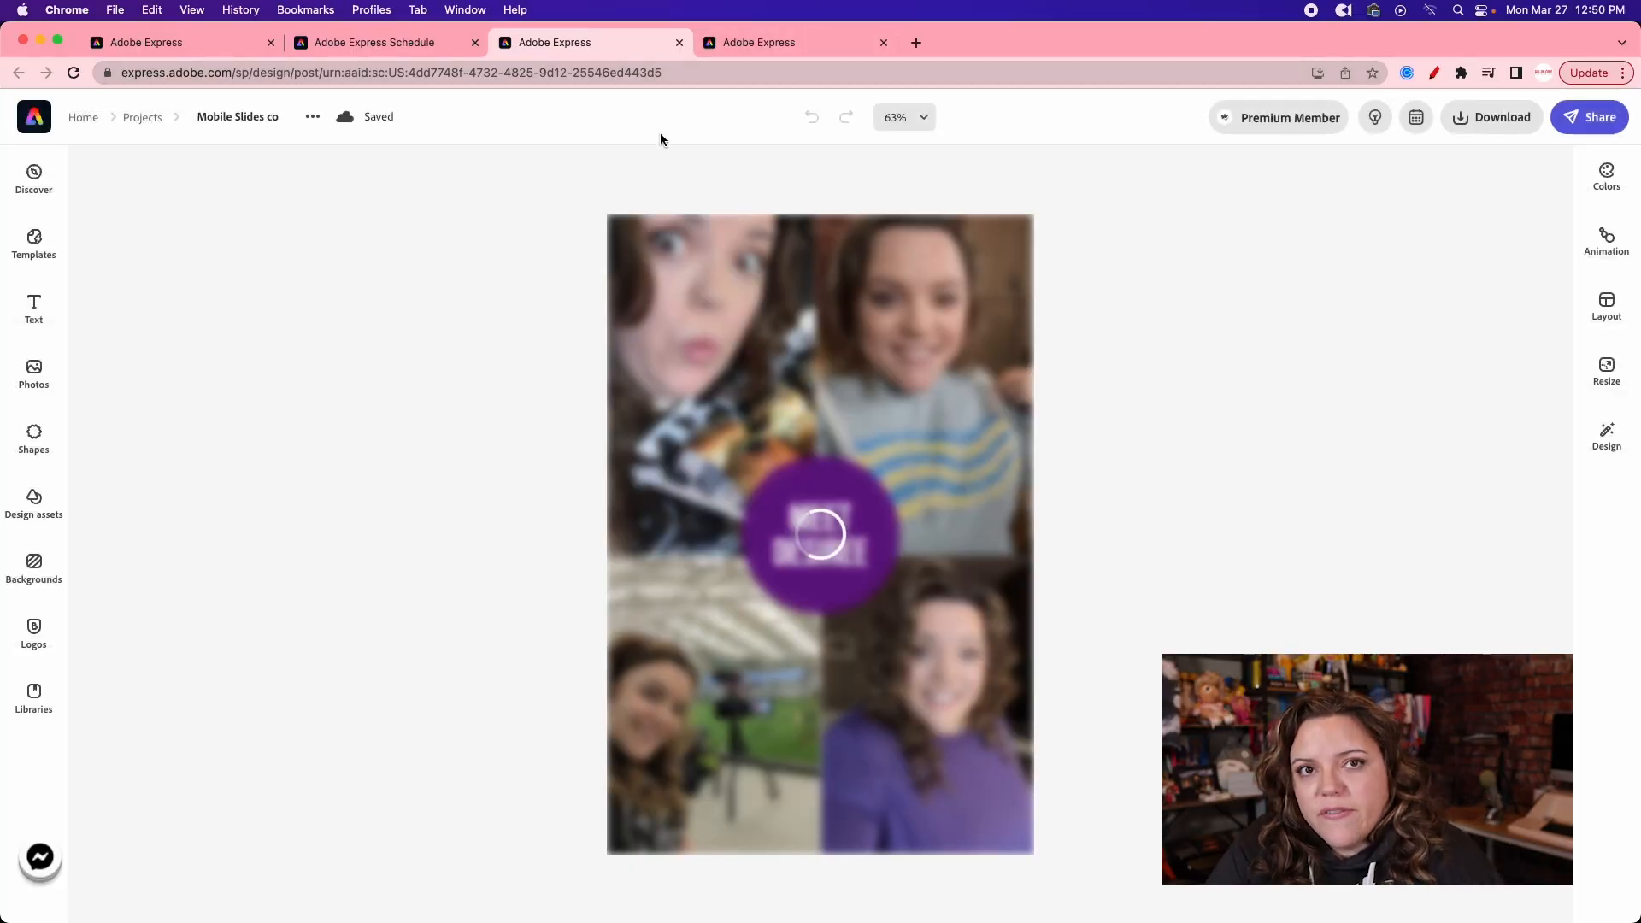
left_click(1469, 130)
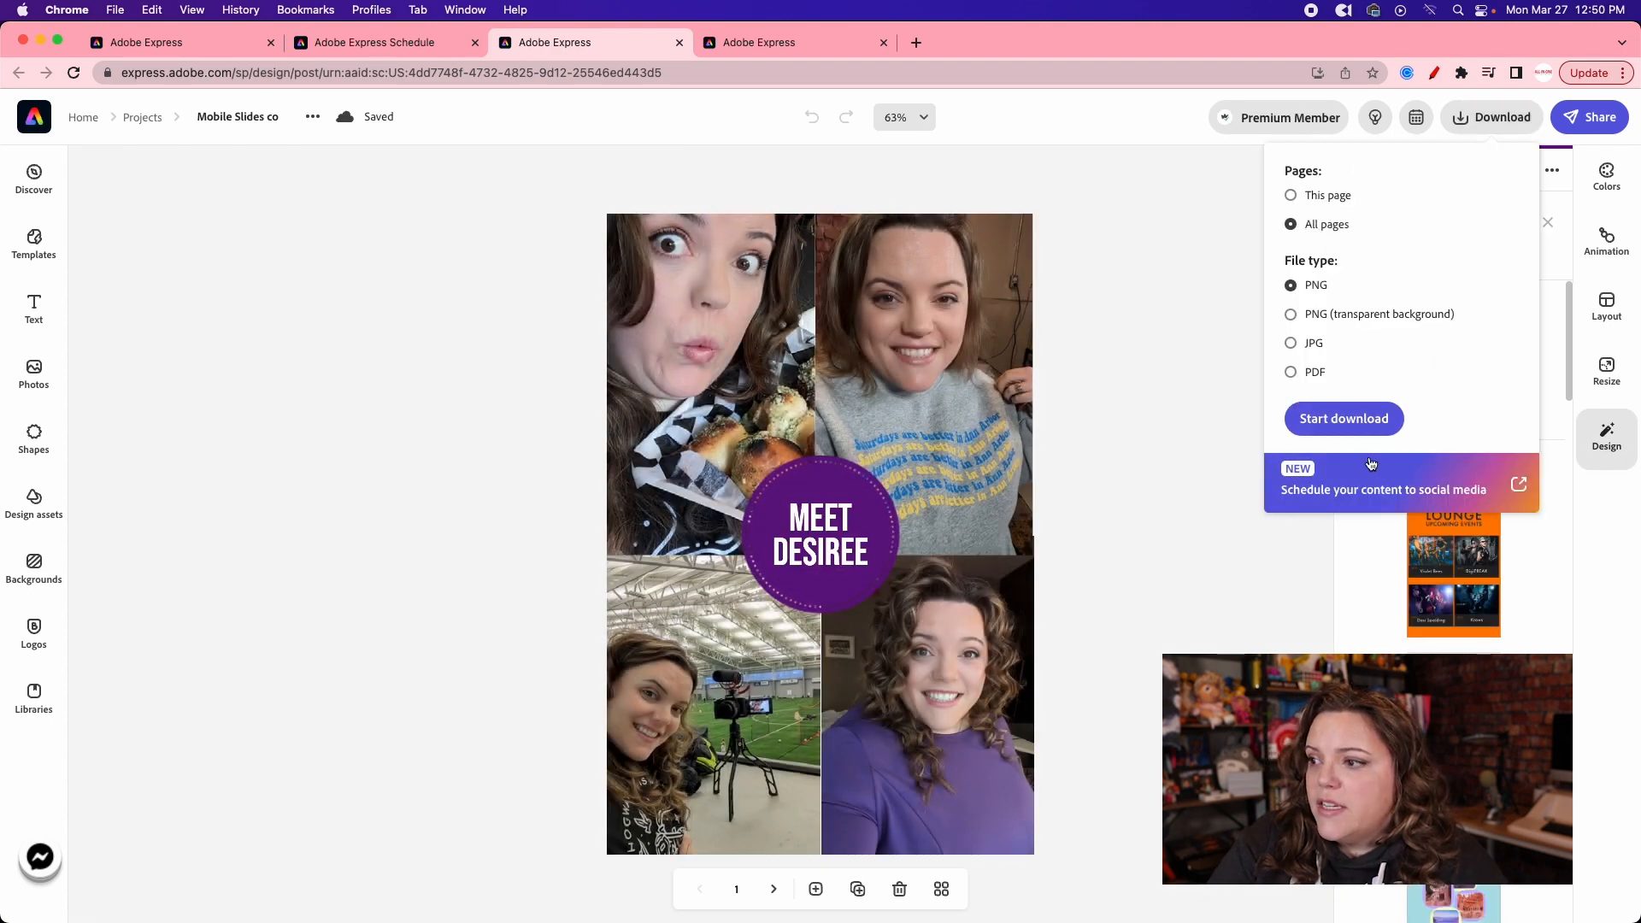
left_click(1368, 424)
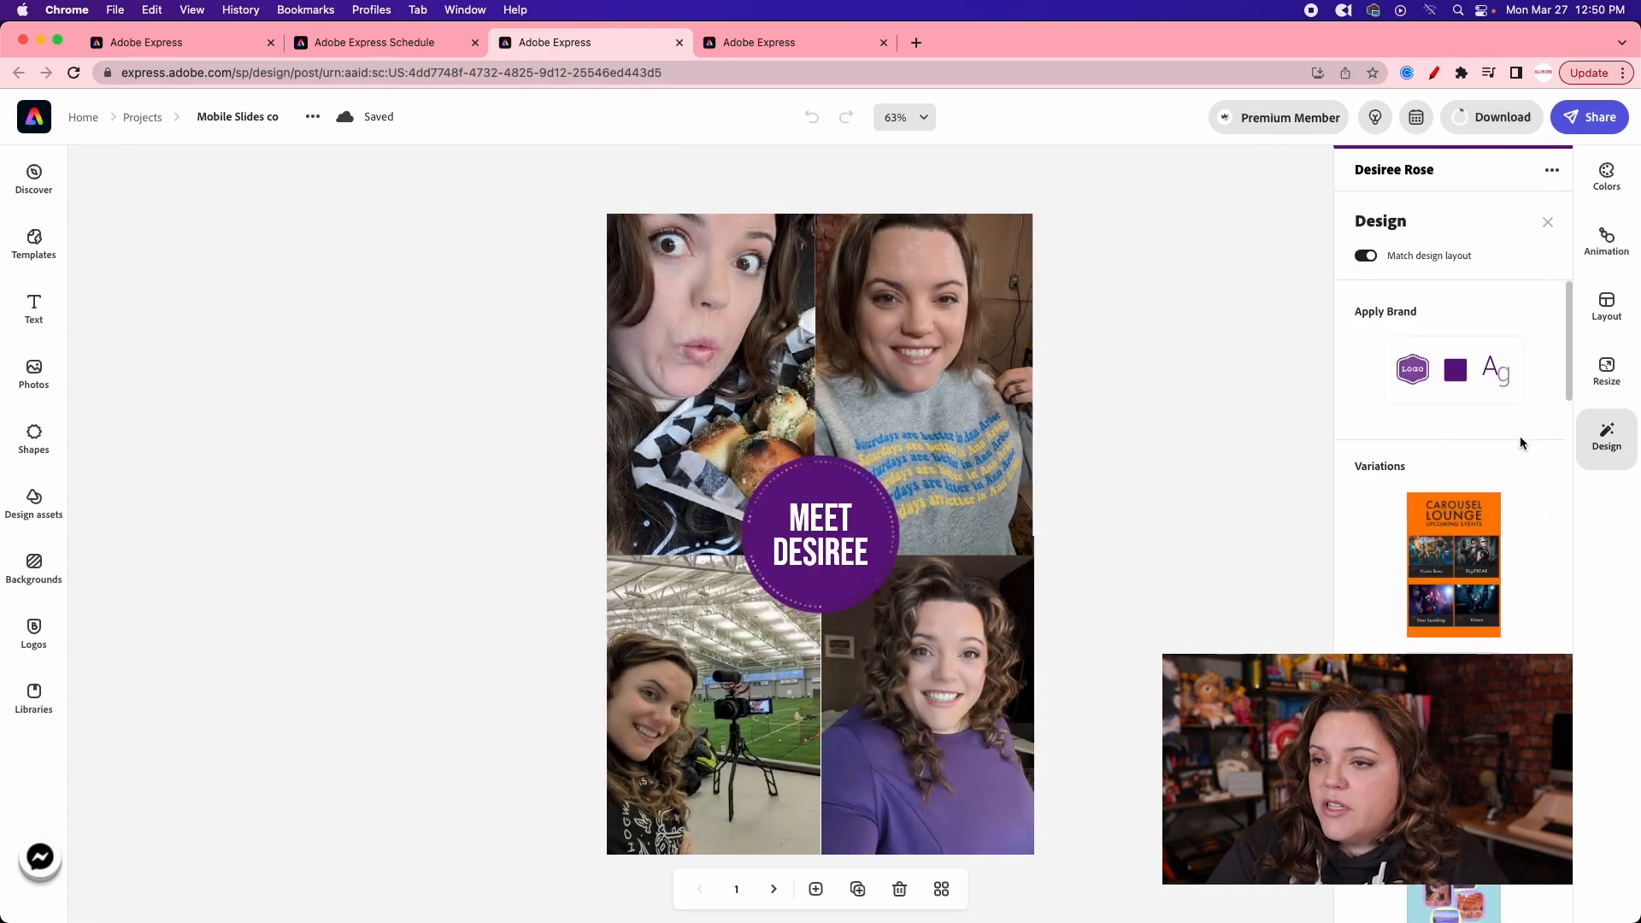
left_click(356, 41)
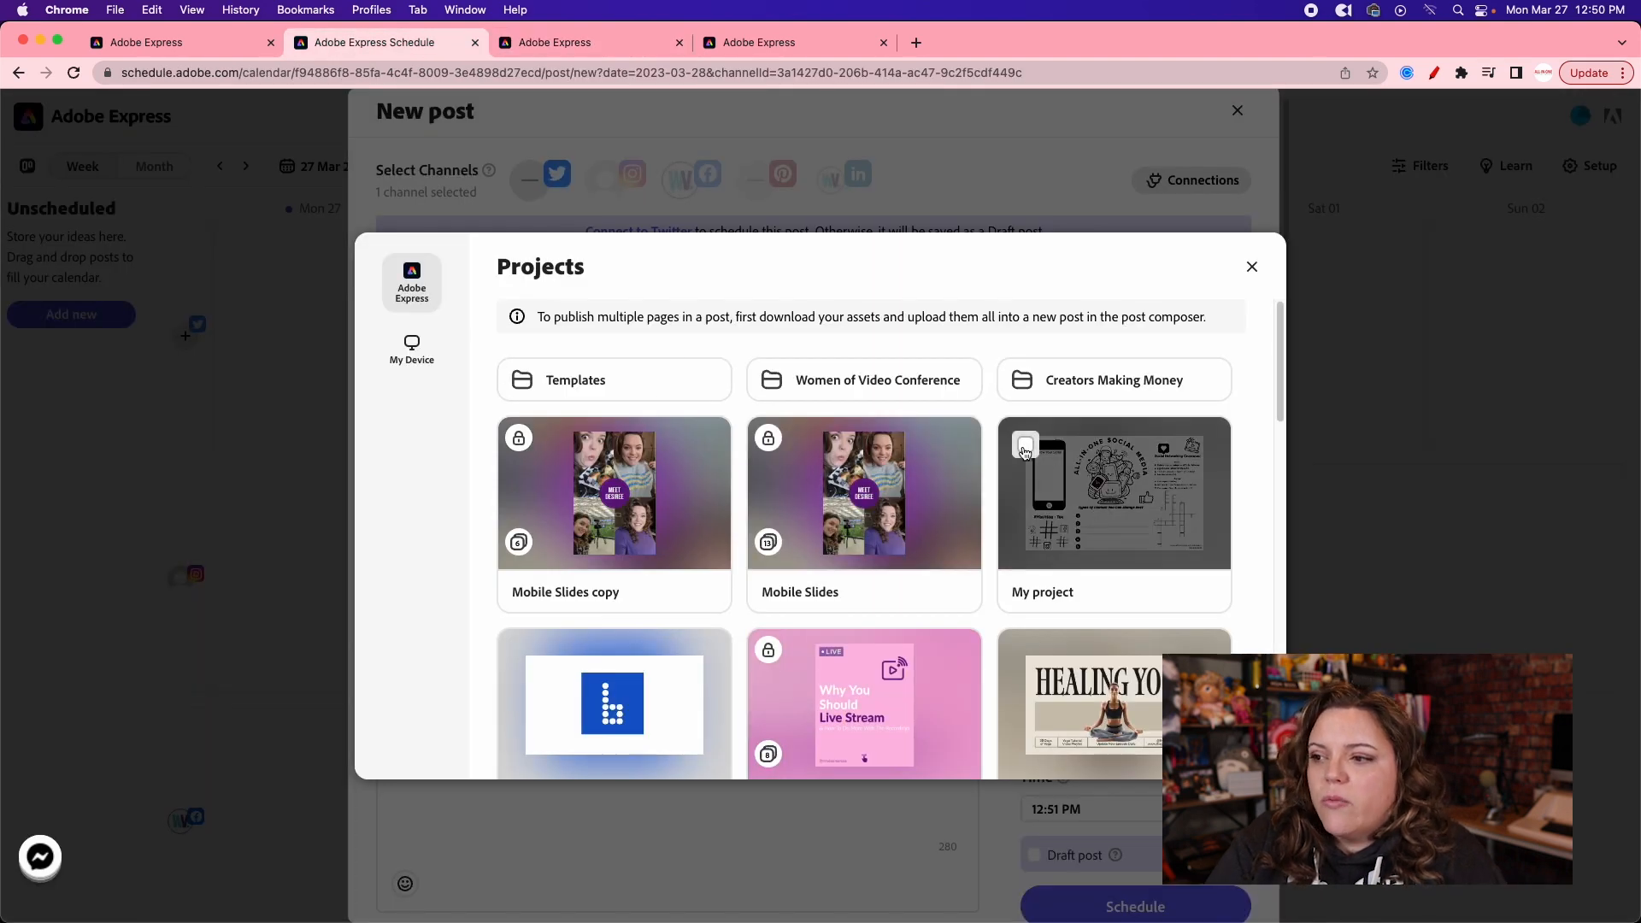
Add the All-in-One Social Media placemat project to the post as media and include the Women of Video Facebook channel.
left_click(1025, 447)
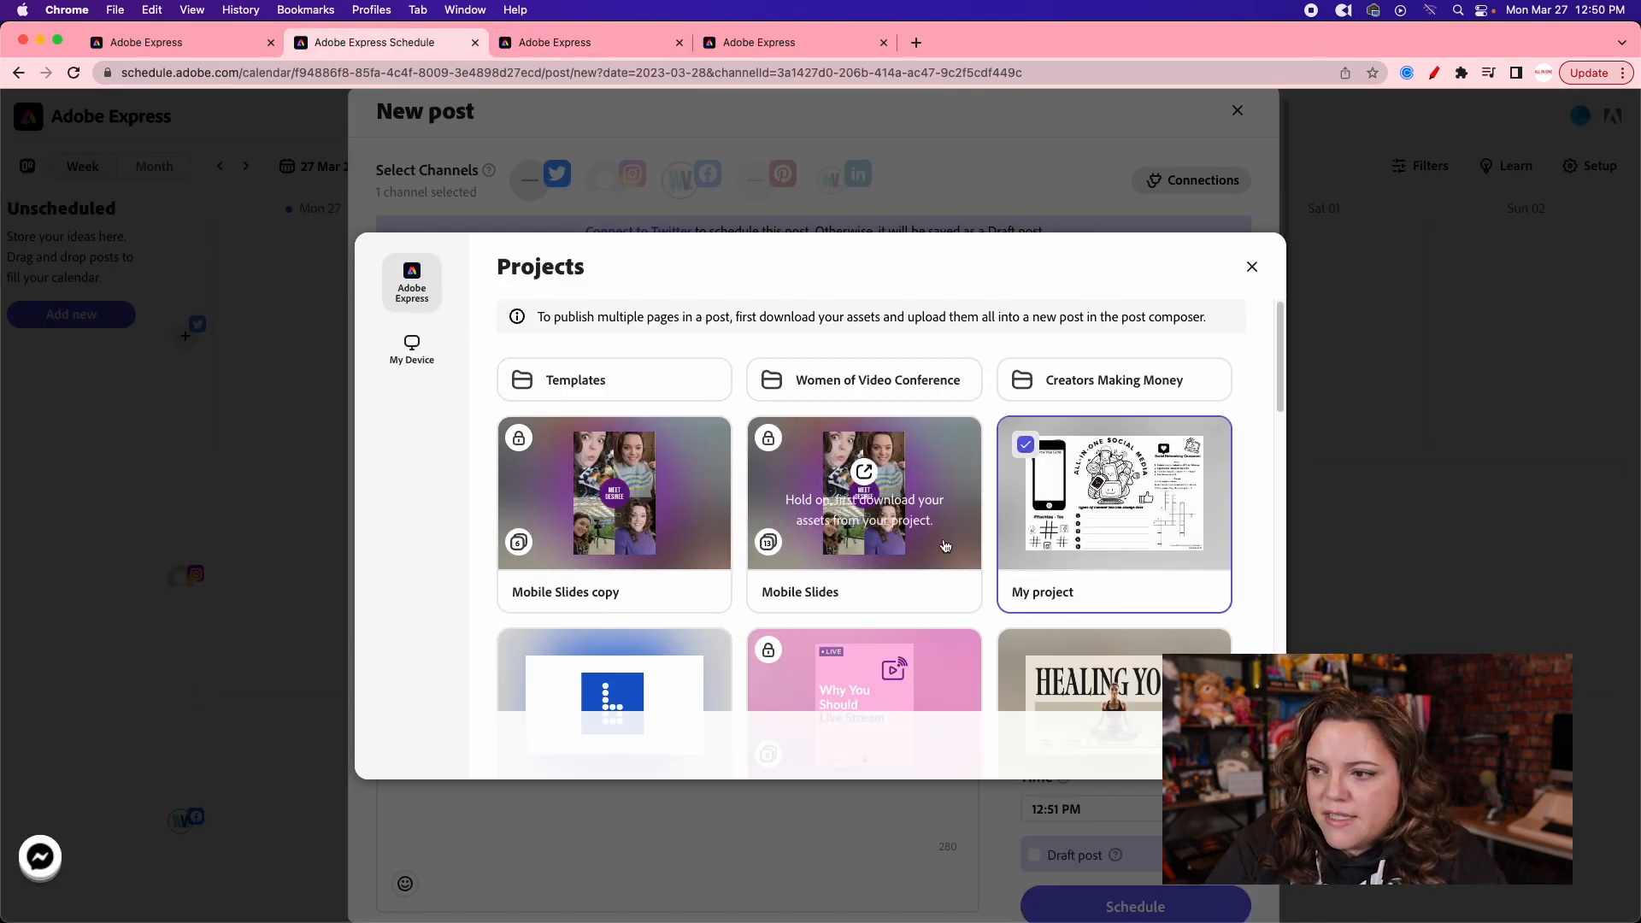
scroll(864, 568, "down", 3)
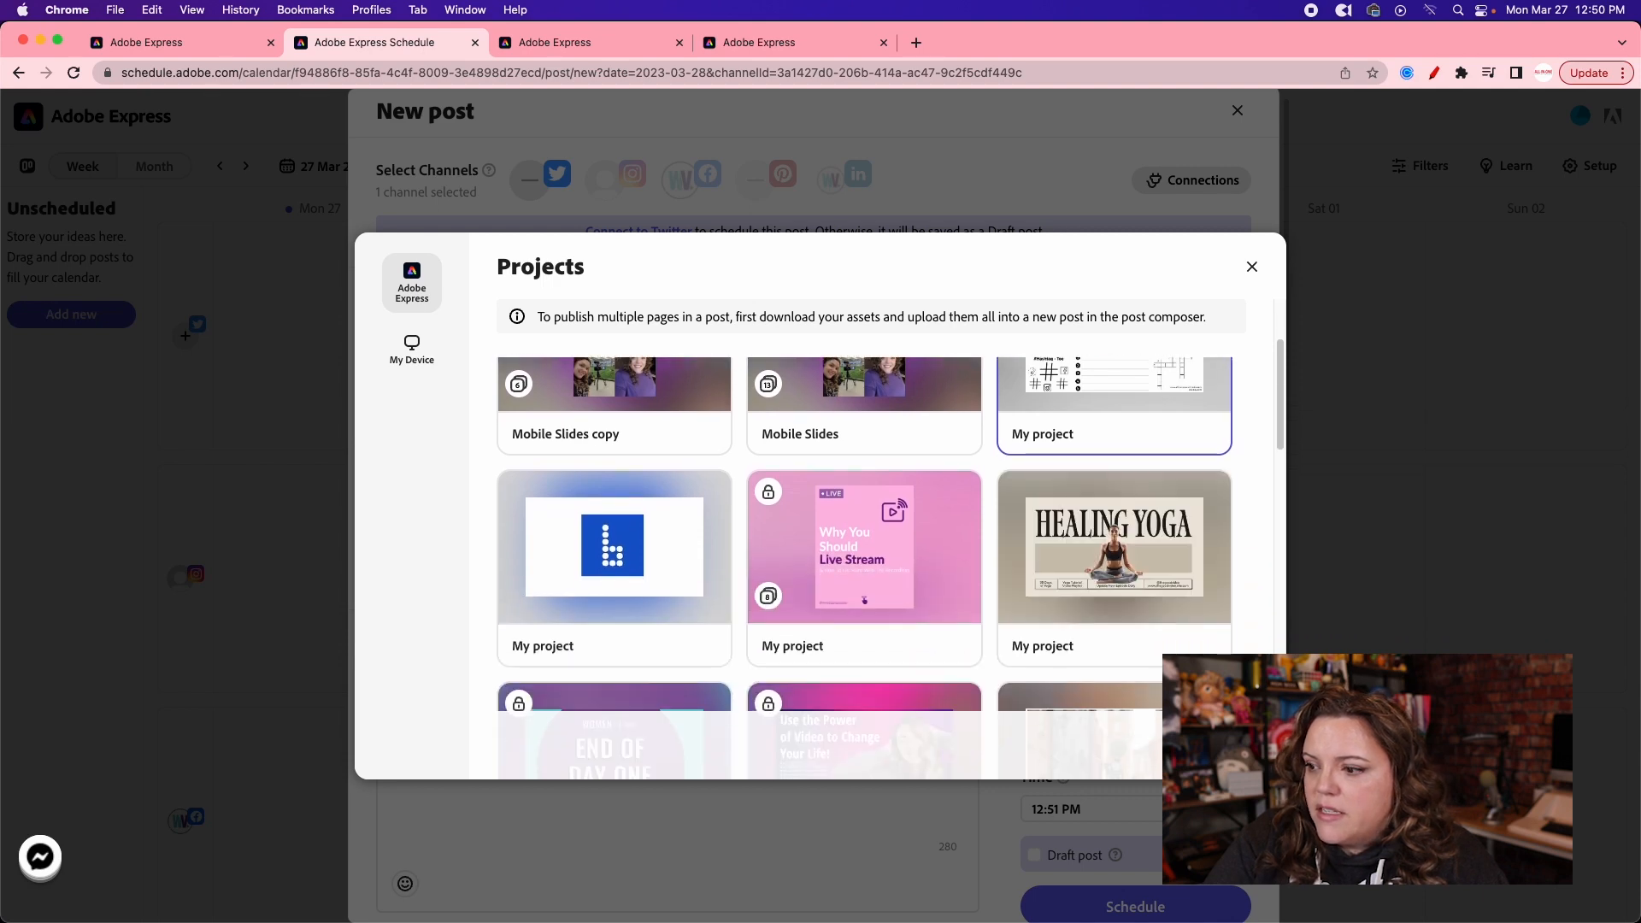
left_click(1220, 745)
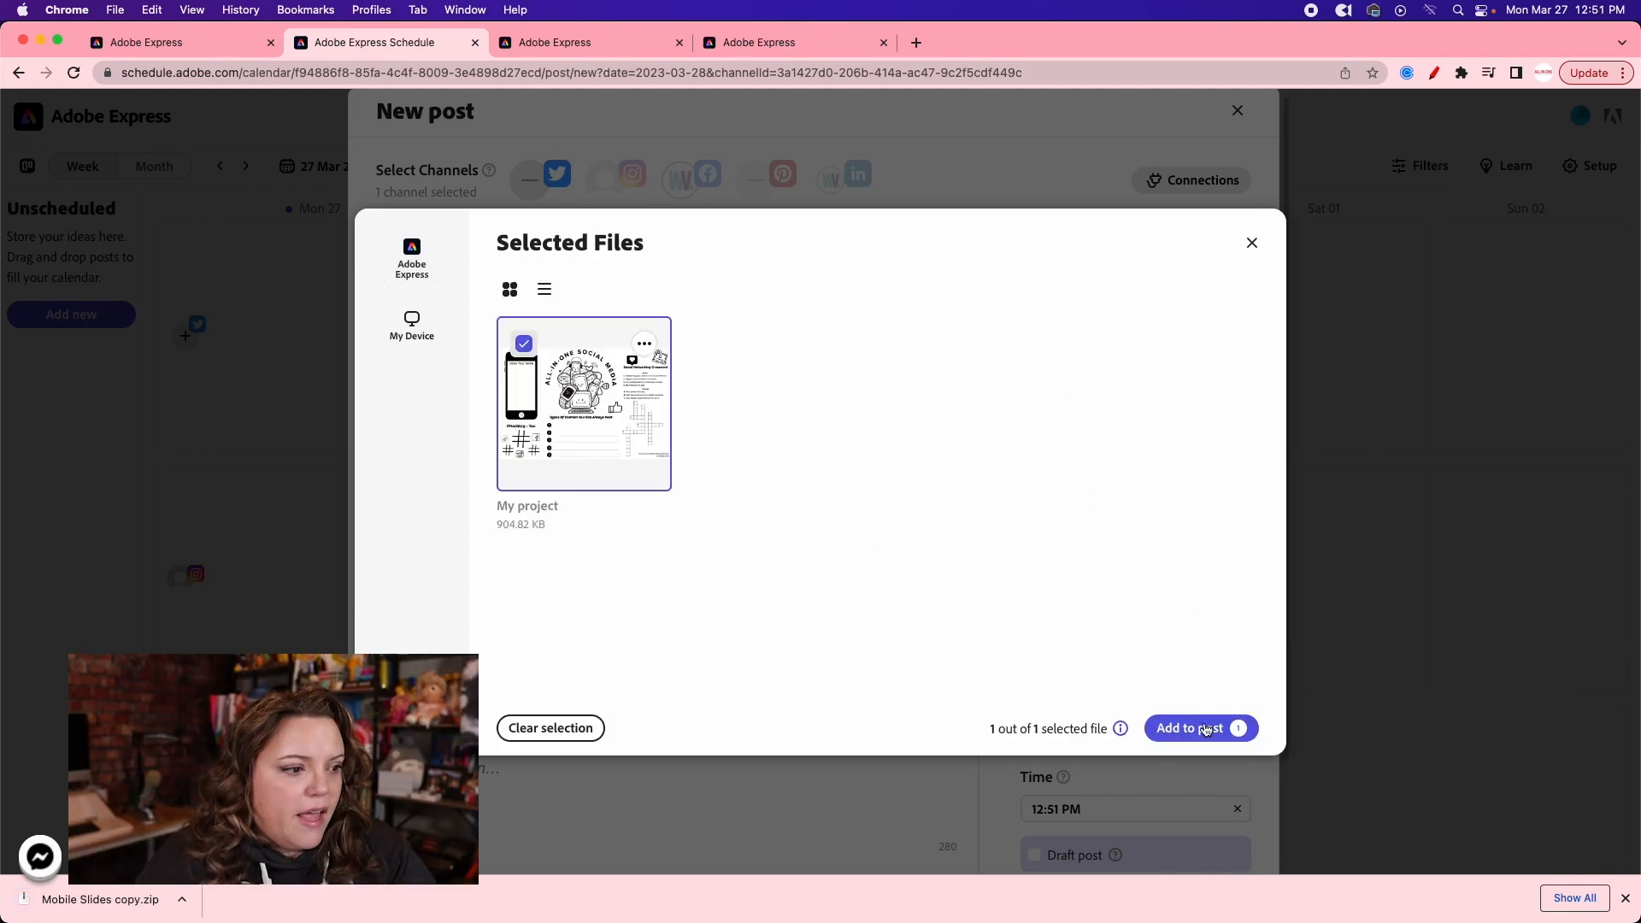
left_click(1205, 729)
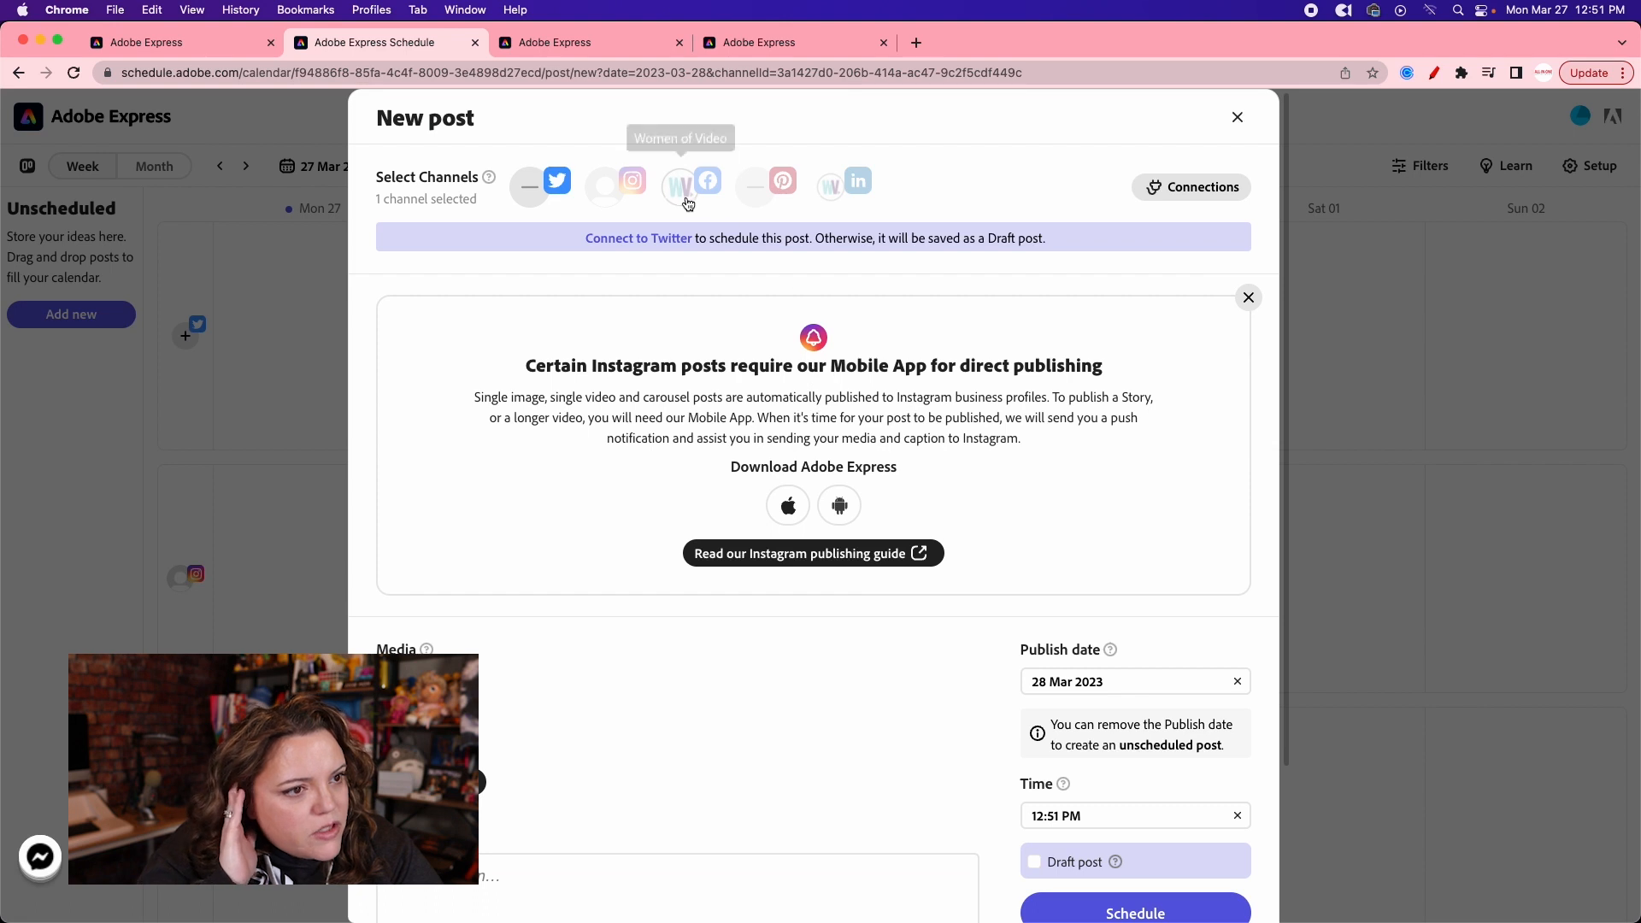
left_click(688, 202)
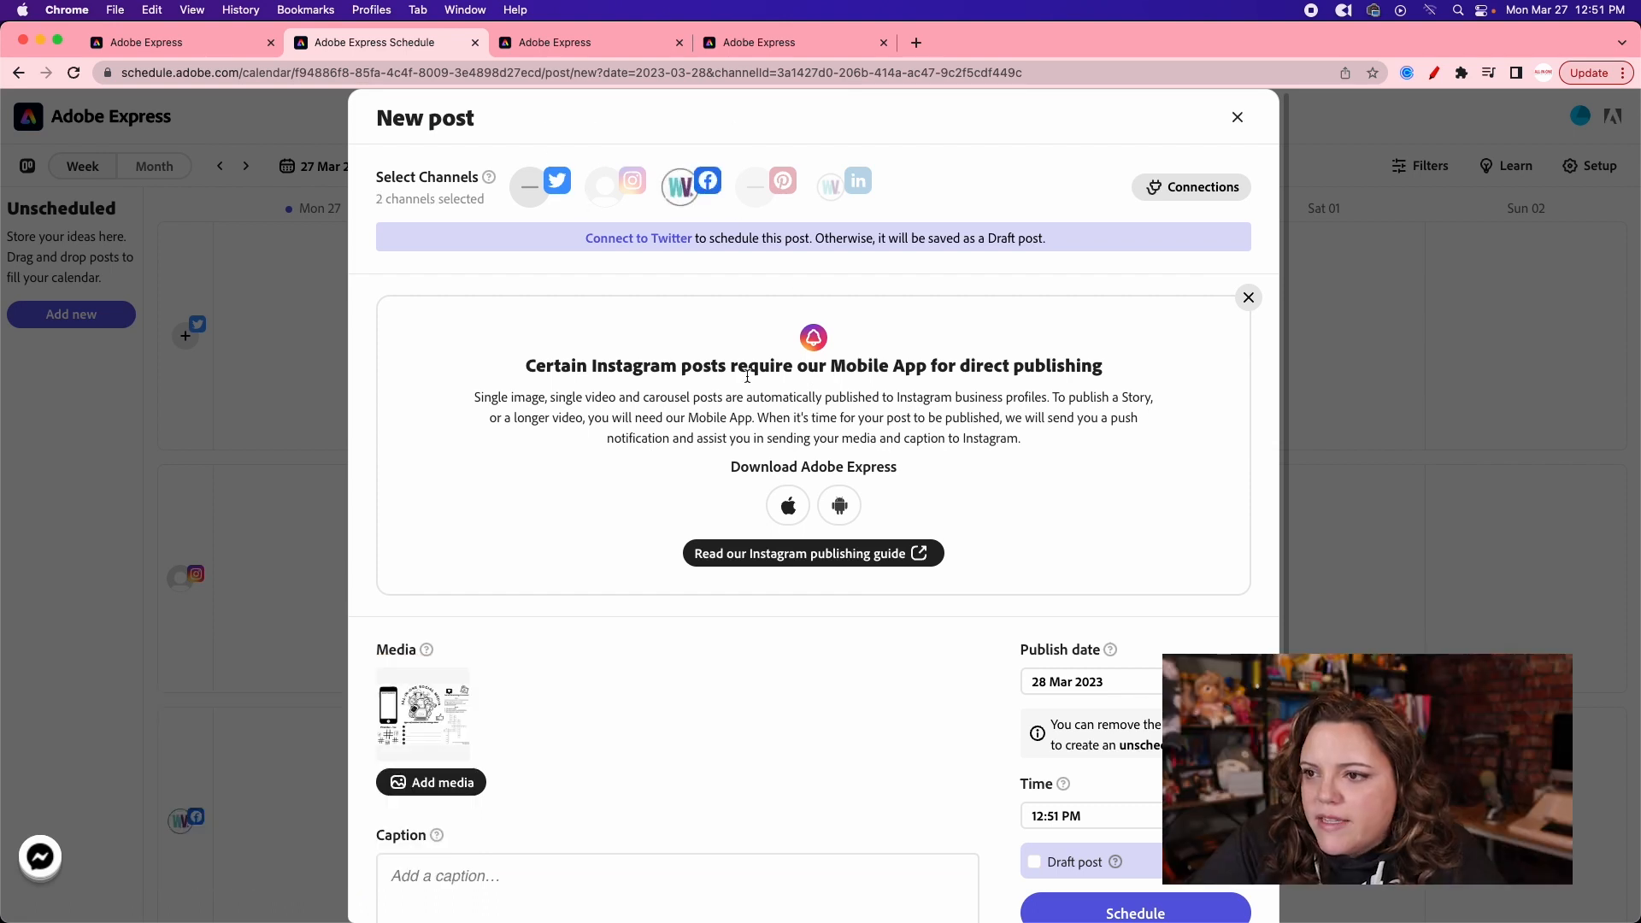
Caption the post "I made a social media placemat for an in-person presentation I have this week and I love it. Thought I would share with you too!".
scroll(586, 638, "down", 3)
type("I made a social media placemat for an in-per")
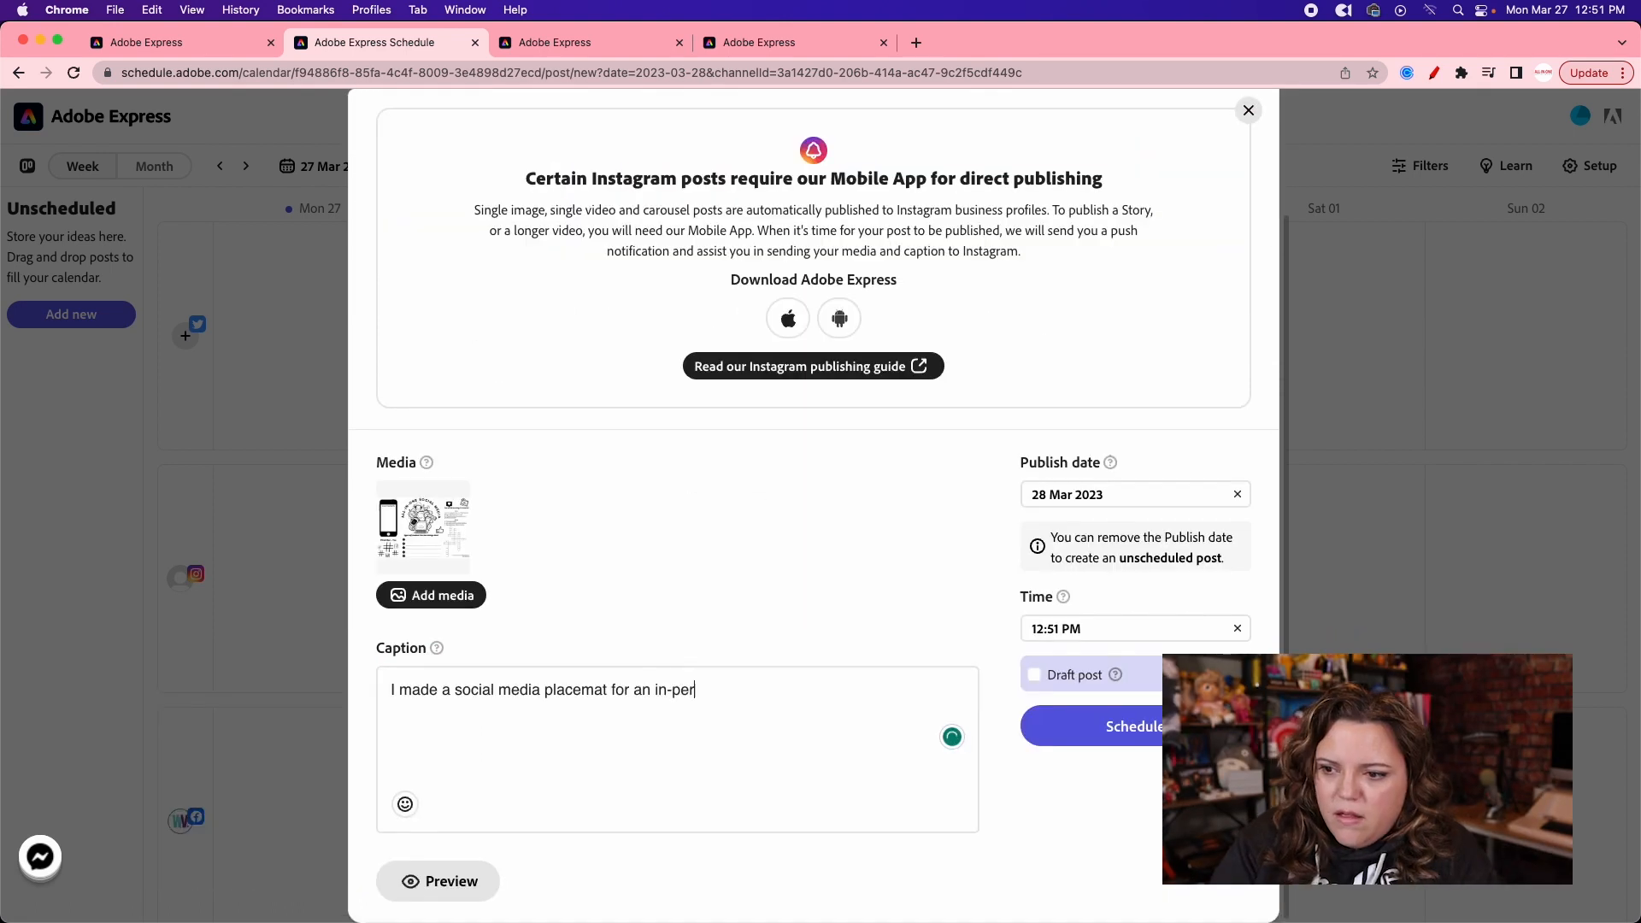
type("son presentation I have this week and I love it. Thought I would share with you too!")
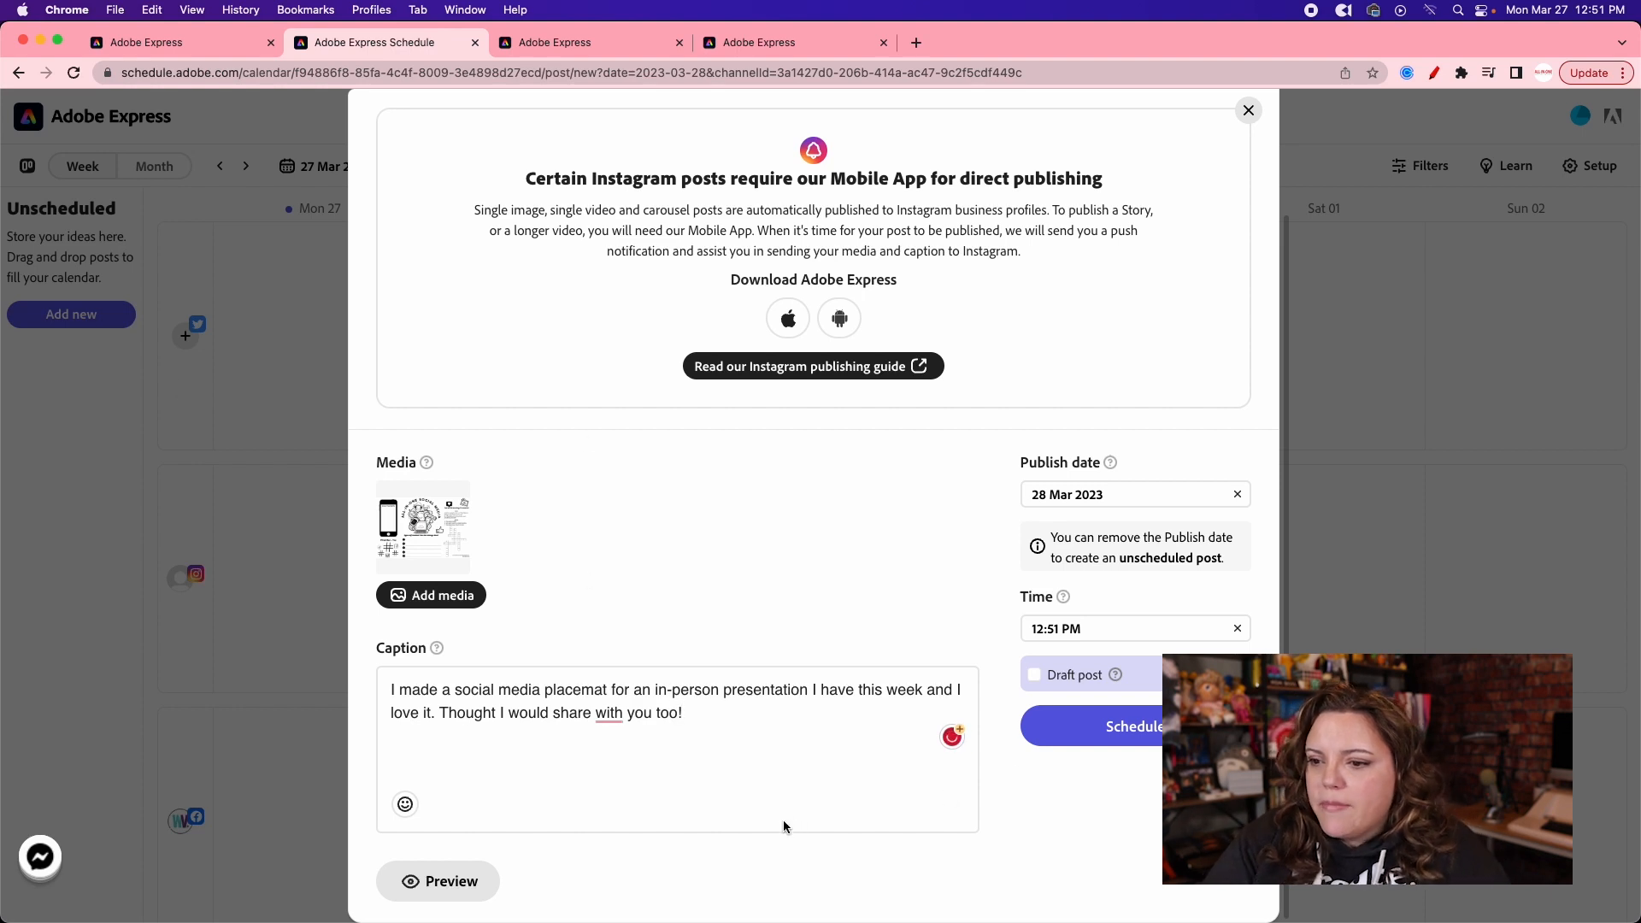
Add the hashtags #speaking #socialmedia after a blank line and correct the caption's wording to "share it with you too!".
key("Return")
key("Return")
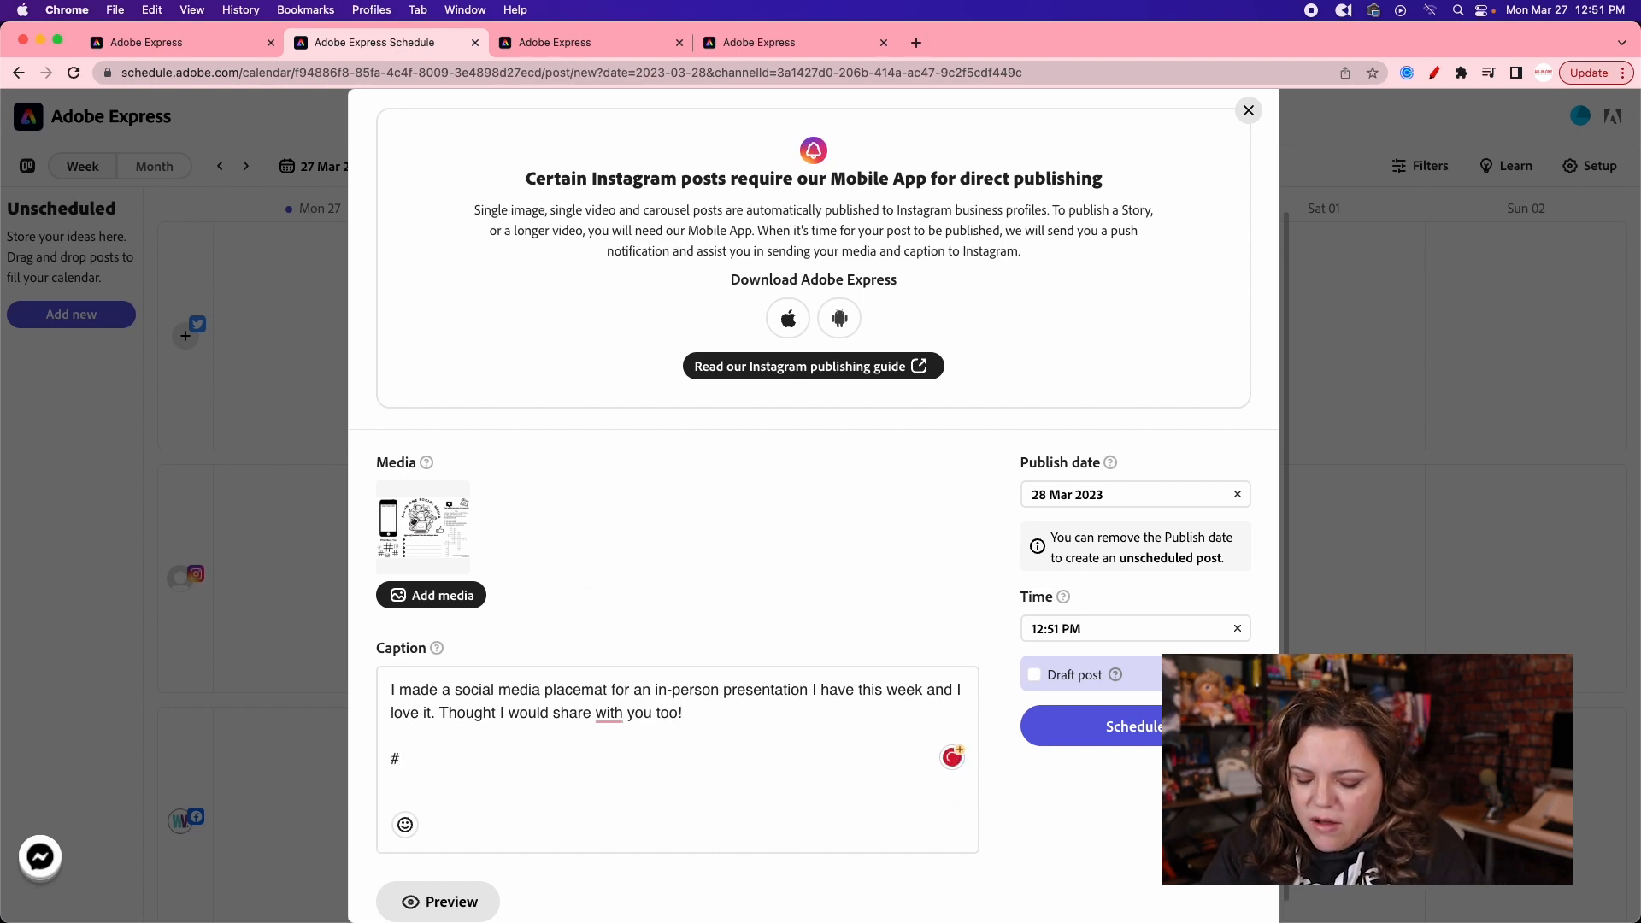
type("speaking #socialmedia")
left_click(598, 713)
type("it")
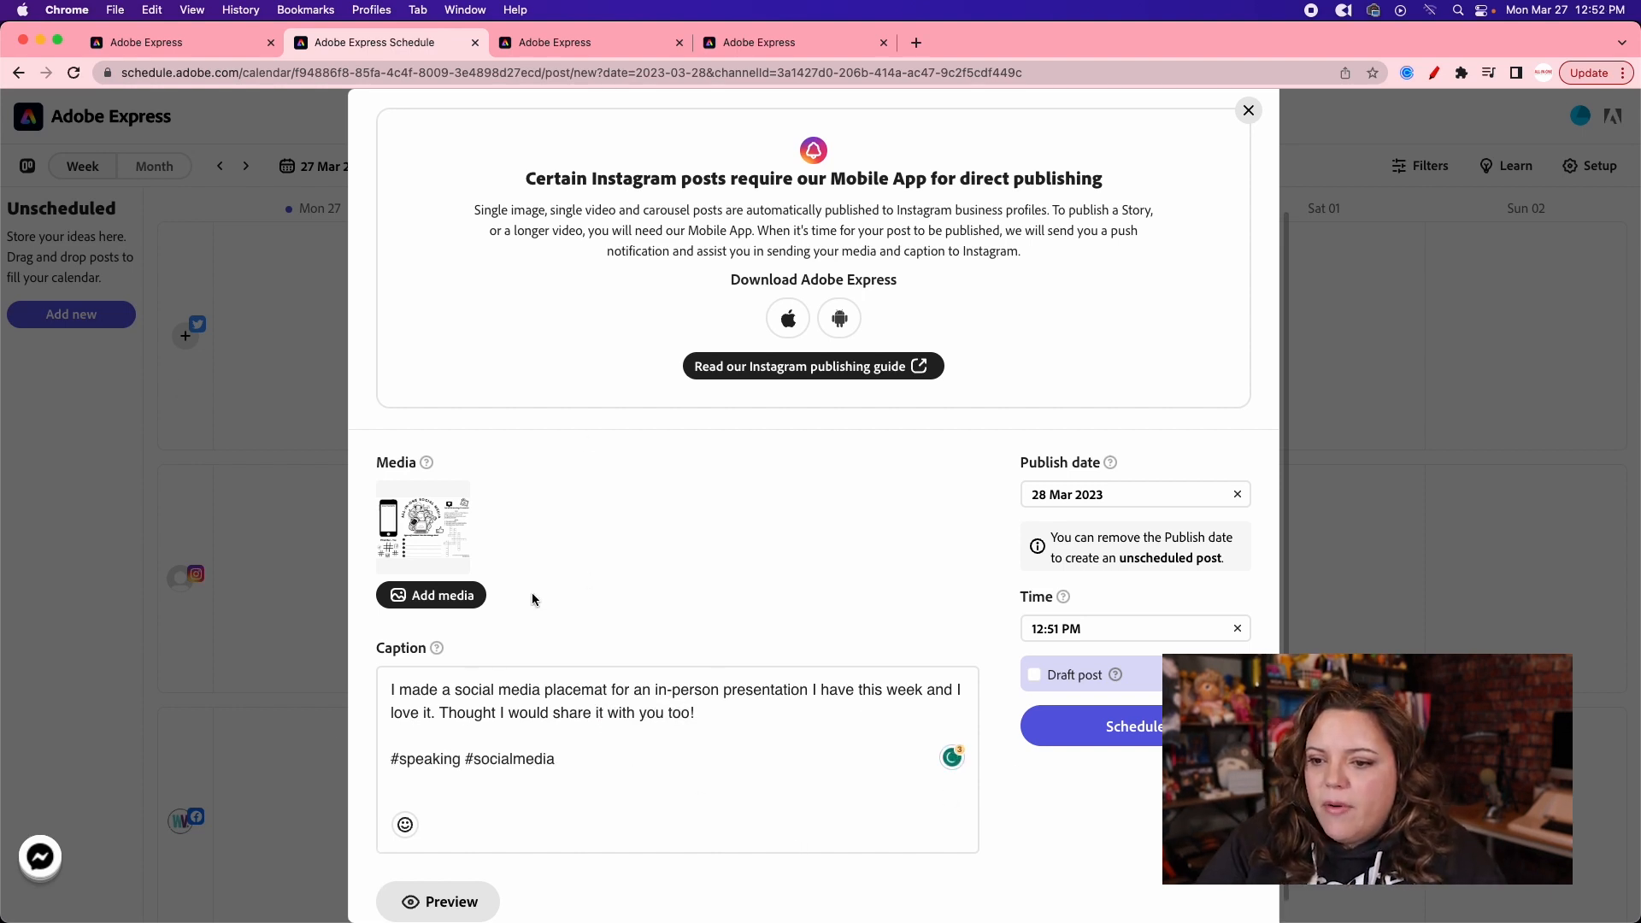
Look at the emoji options for the caption and dismiss them without inserting one.
scroll(406, 812, "down", 1)
left_click(405, 806)
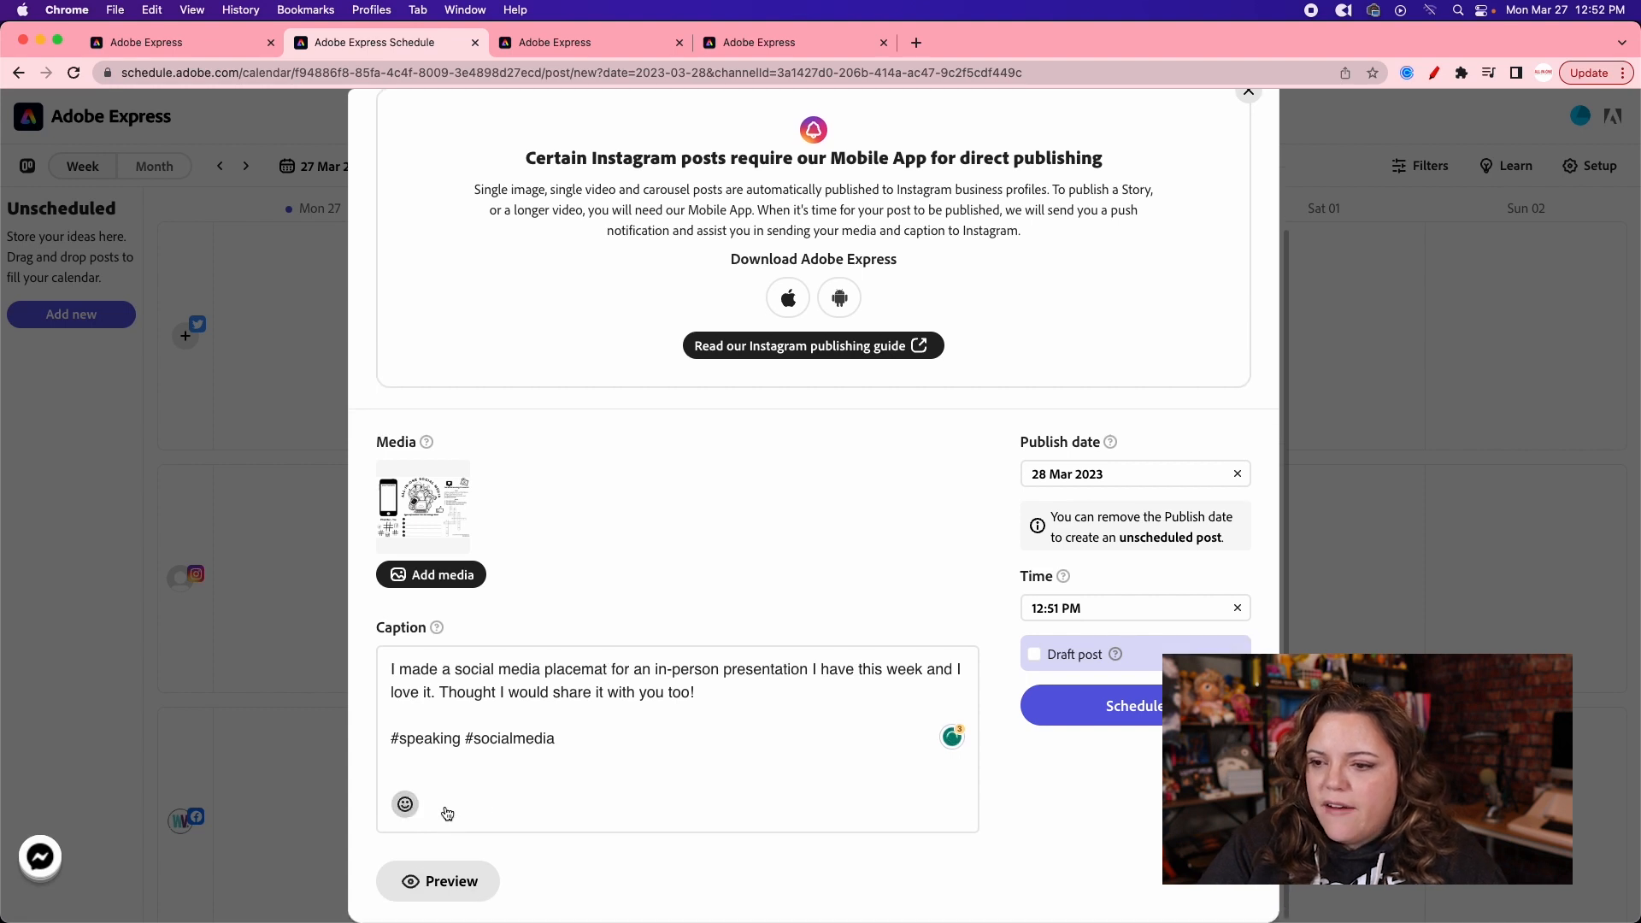
left_click(783, 749)
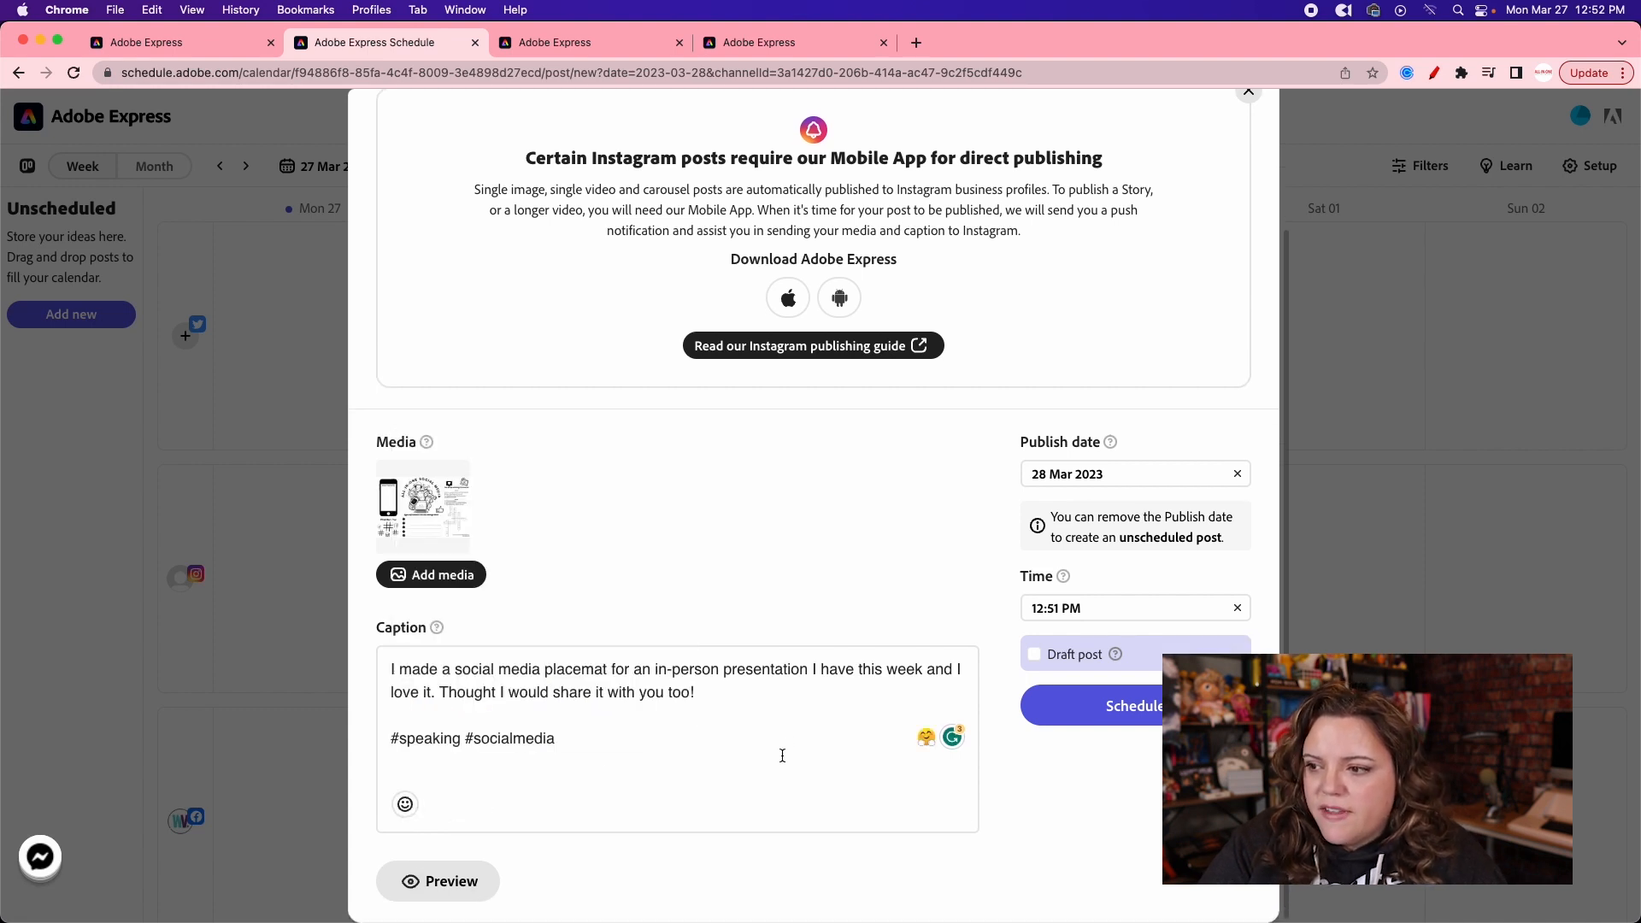
Set the post's publish date to 28 Mar 2023 and its publish time to 1:14 PM.
left_click(1140, 477)
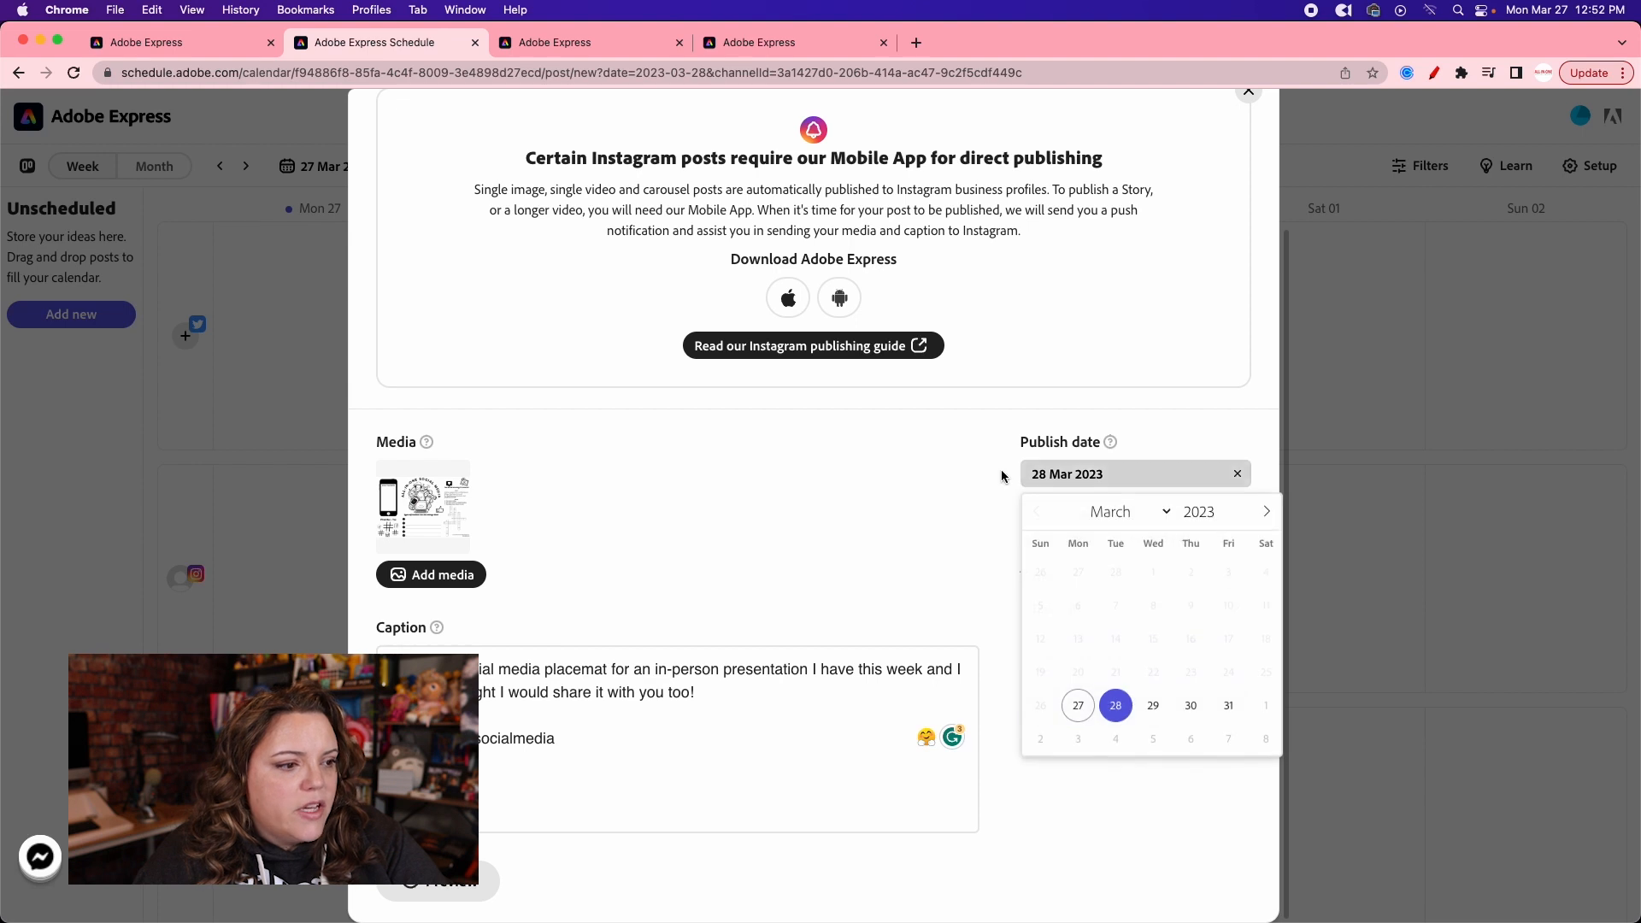
left_click(1115, 708)
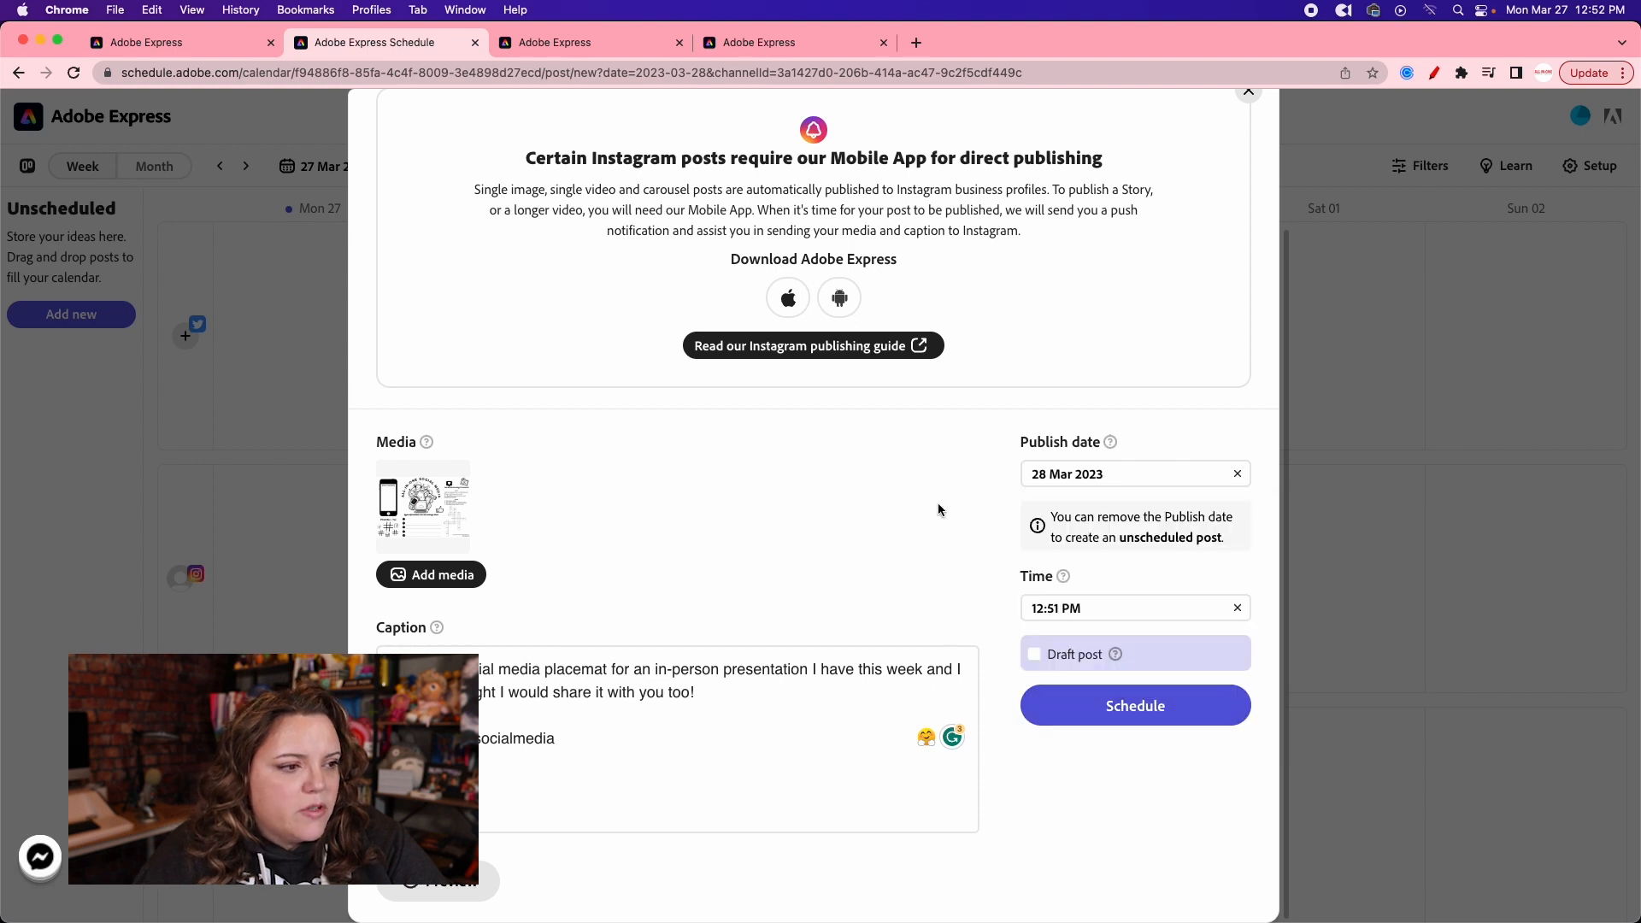
left_click(1090, 484)
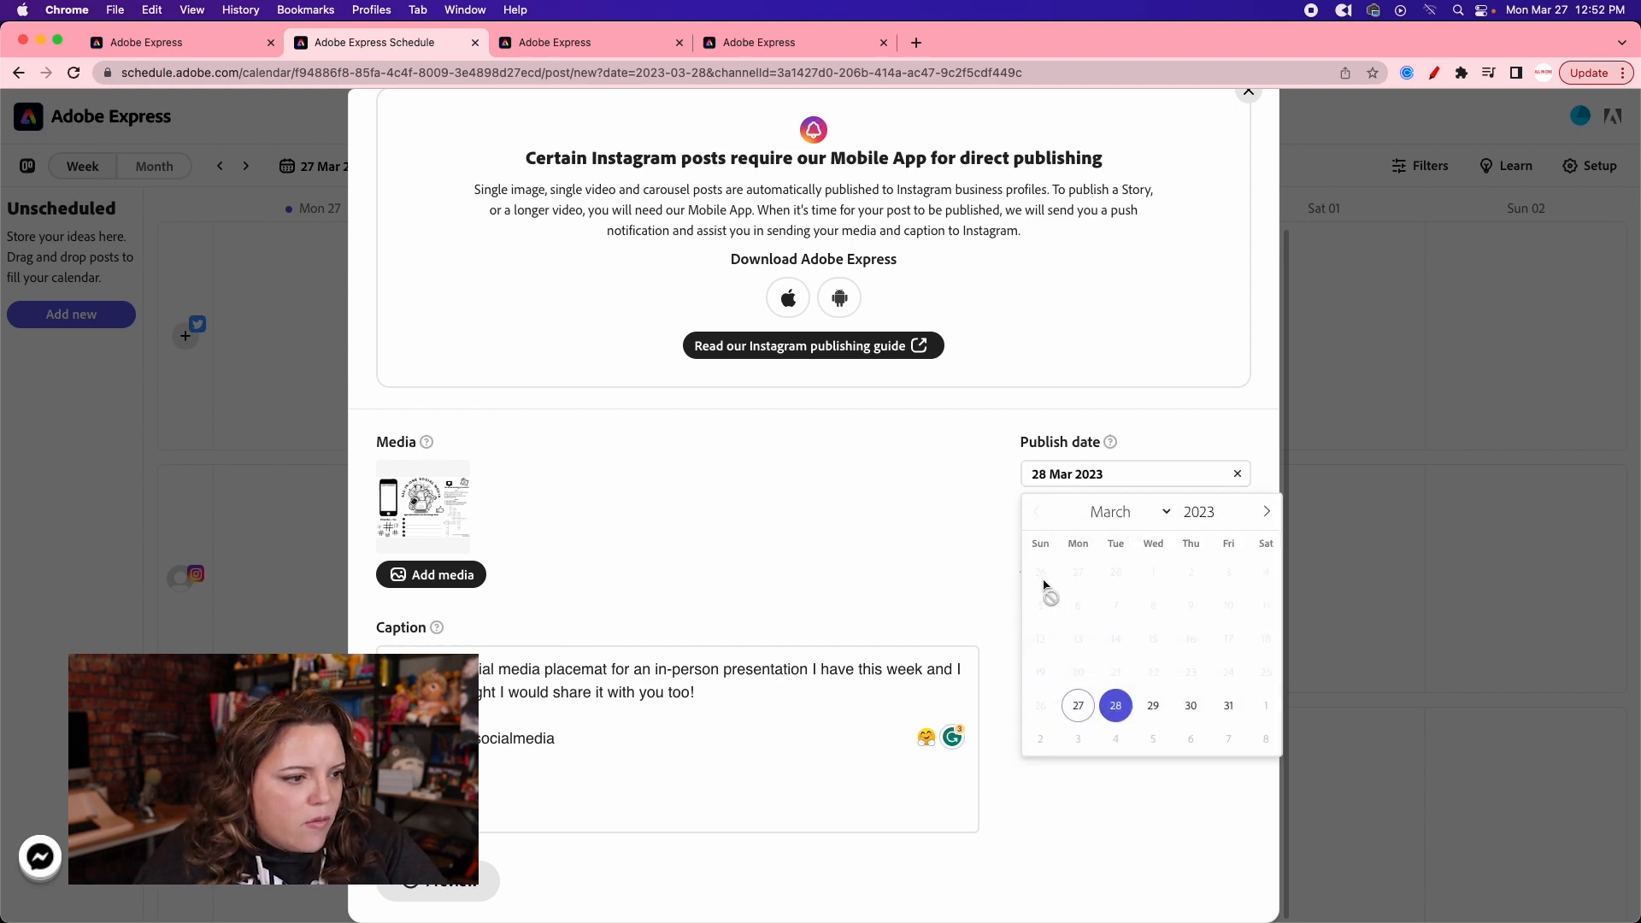
left_click(1115, 705)
left_click(1112, 607)
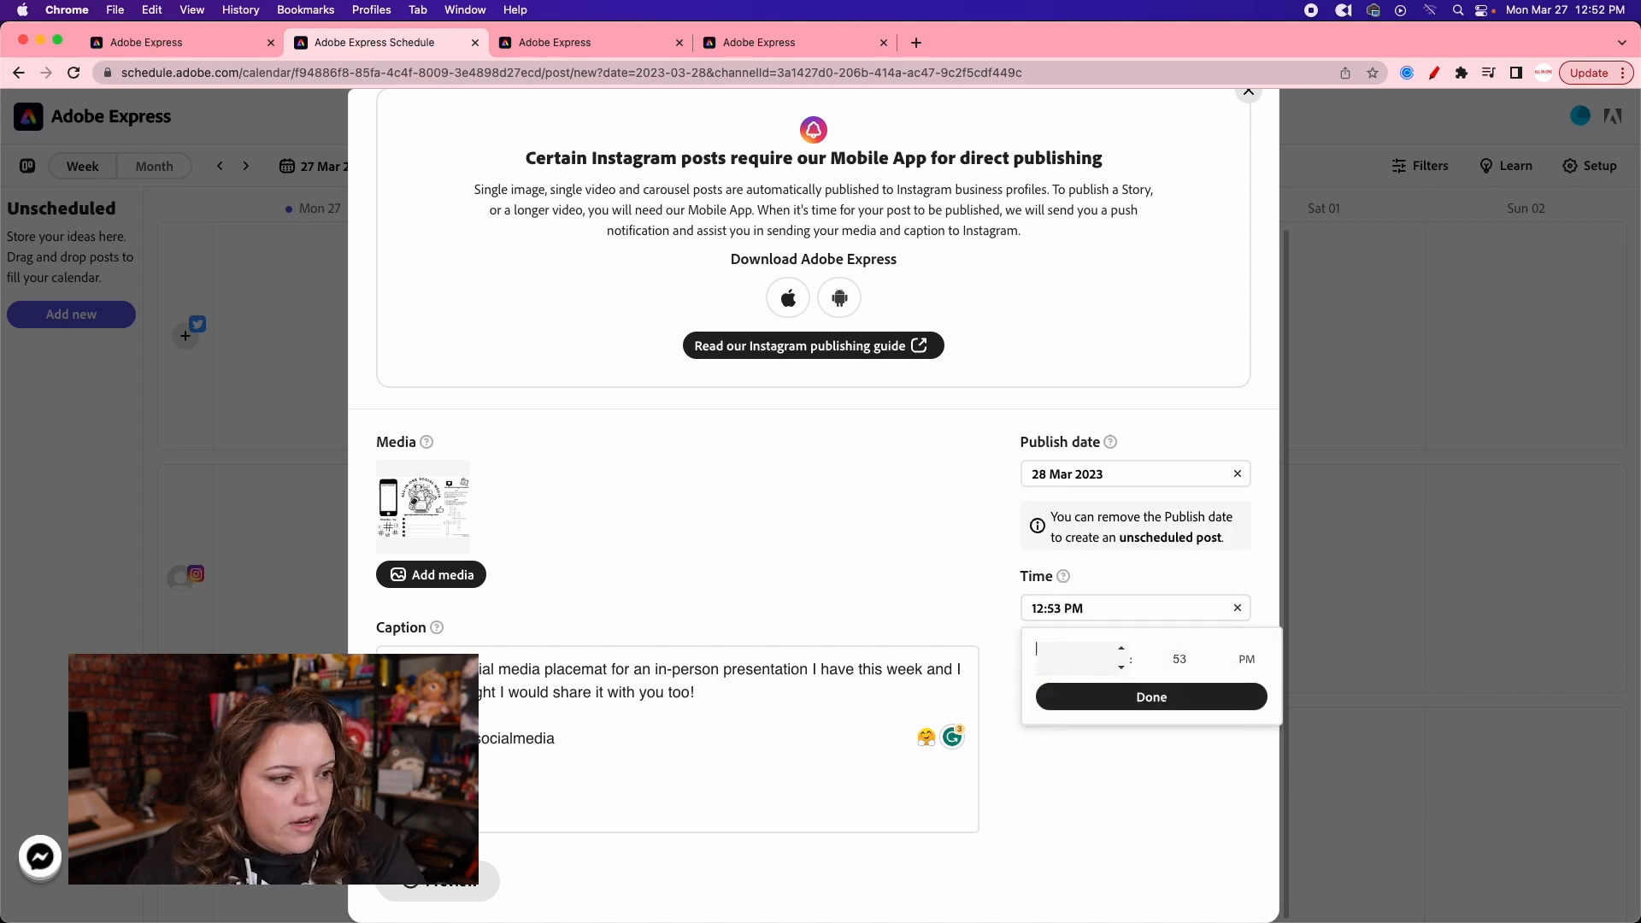
left_click(1178, 654)
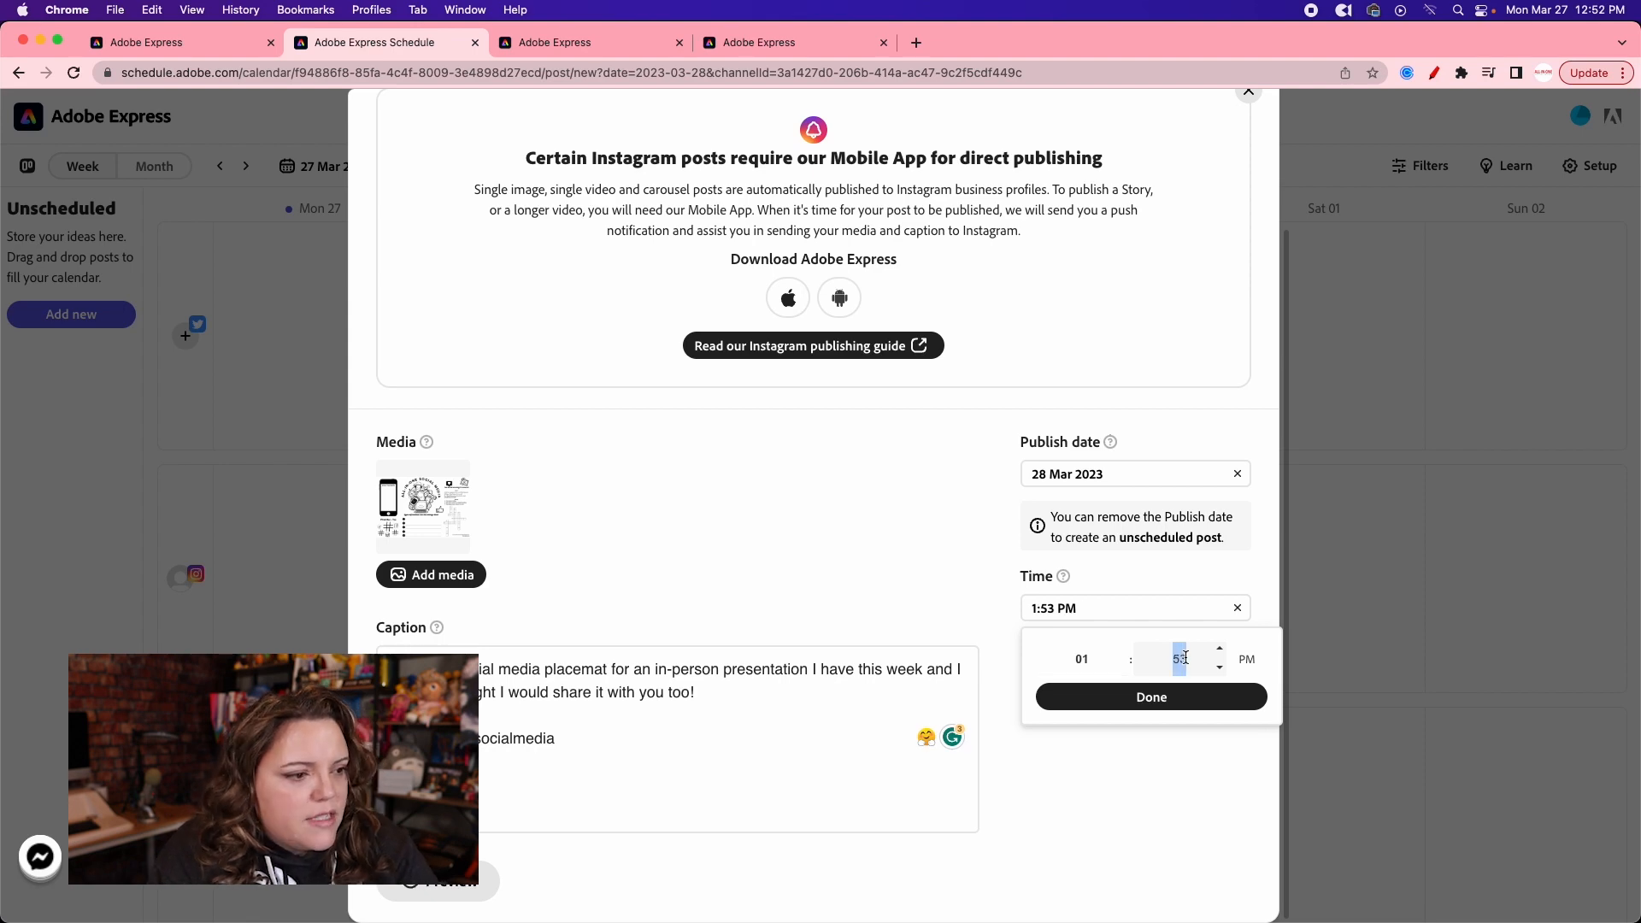
left_click(1151, 697)
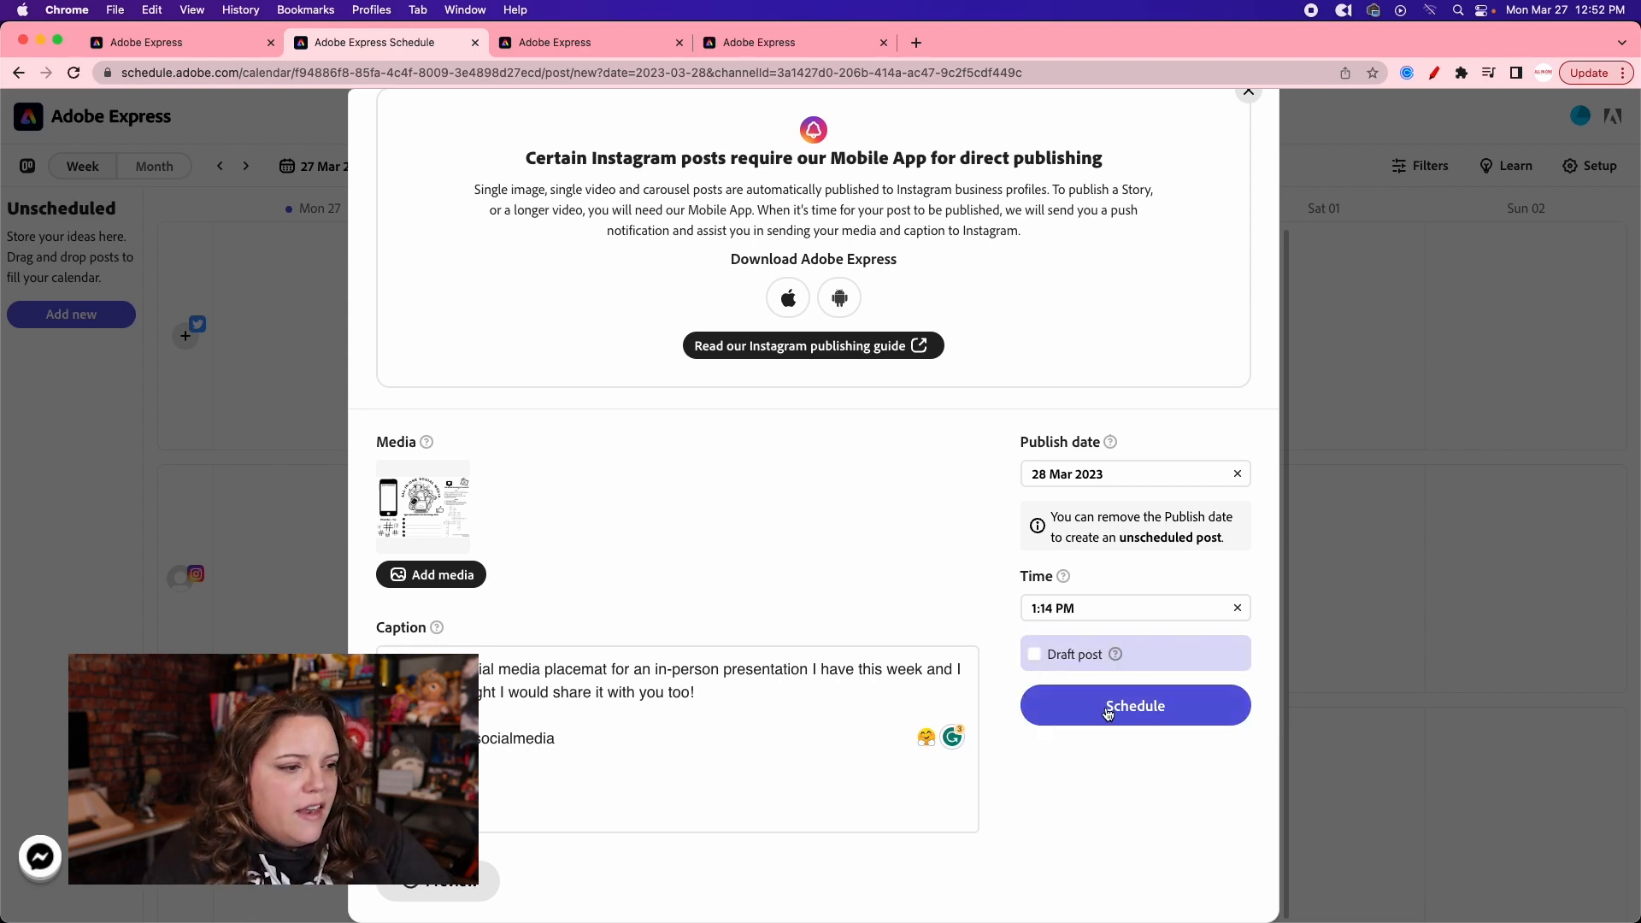
Check the Facebook post's preview, schedule the post, and continue past the introductory tour message.
left_click(436, 882)
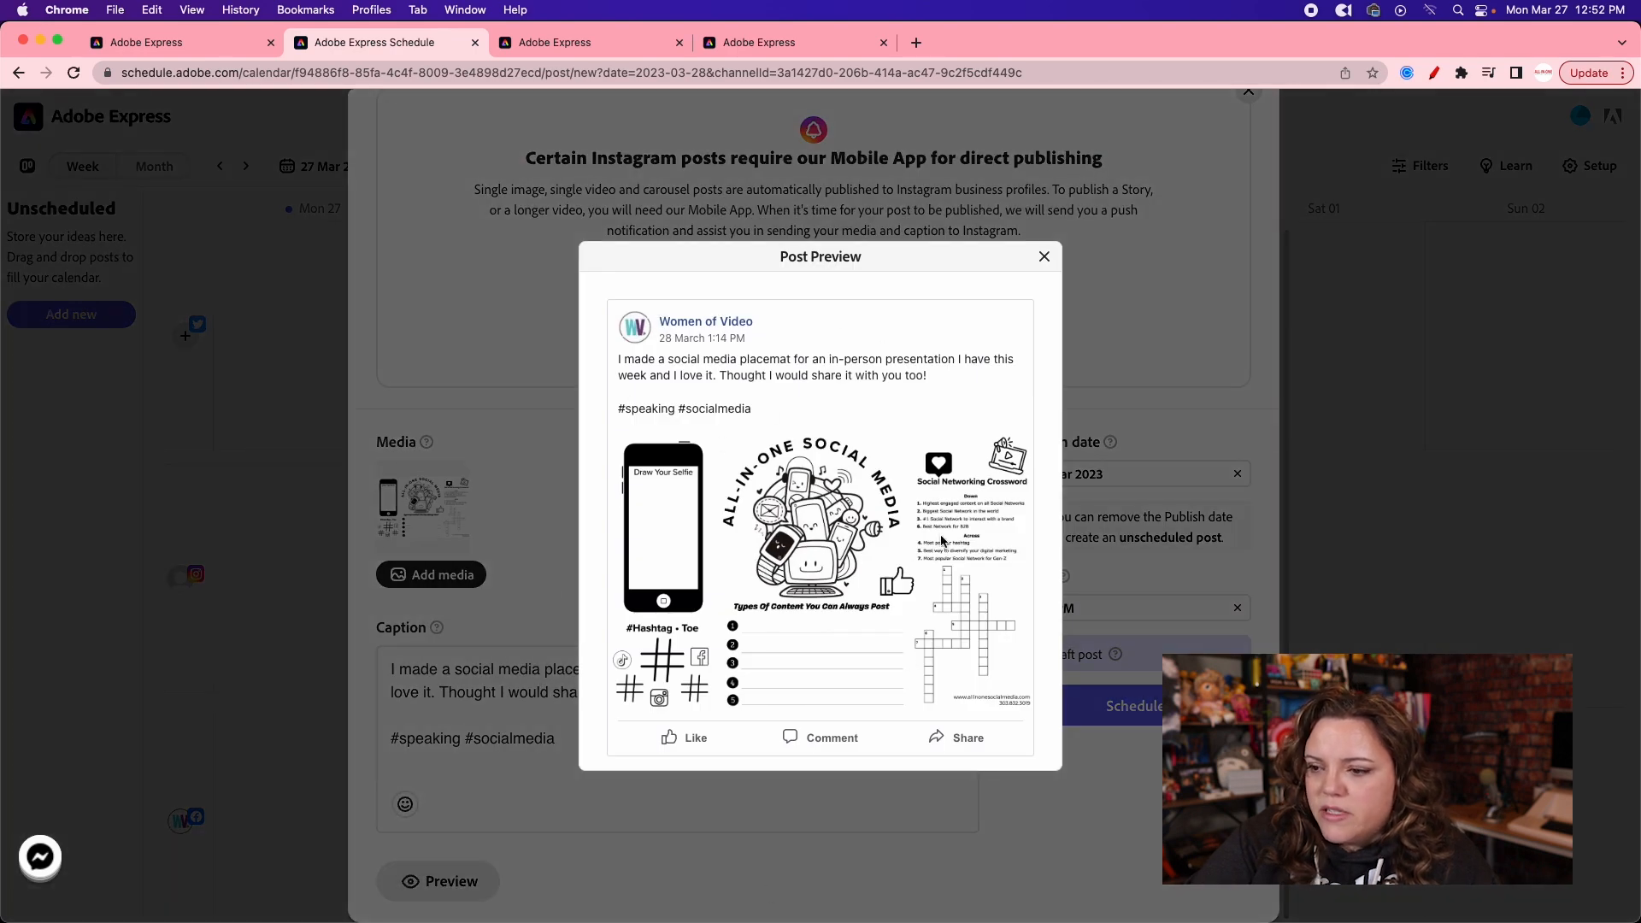
left_click(1045, 258)
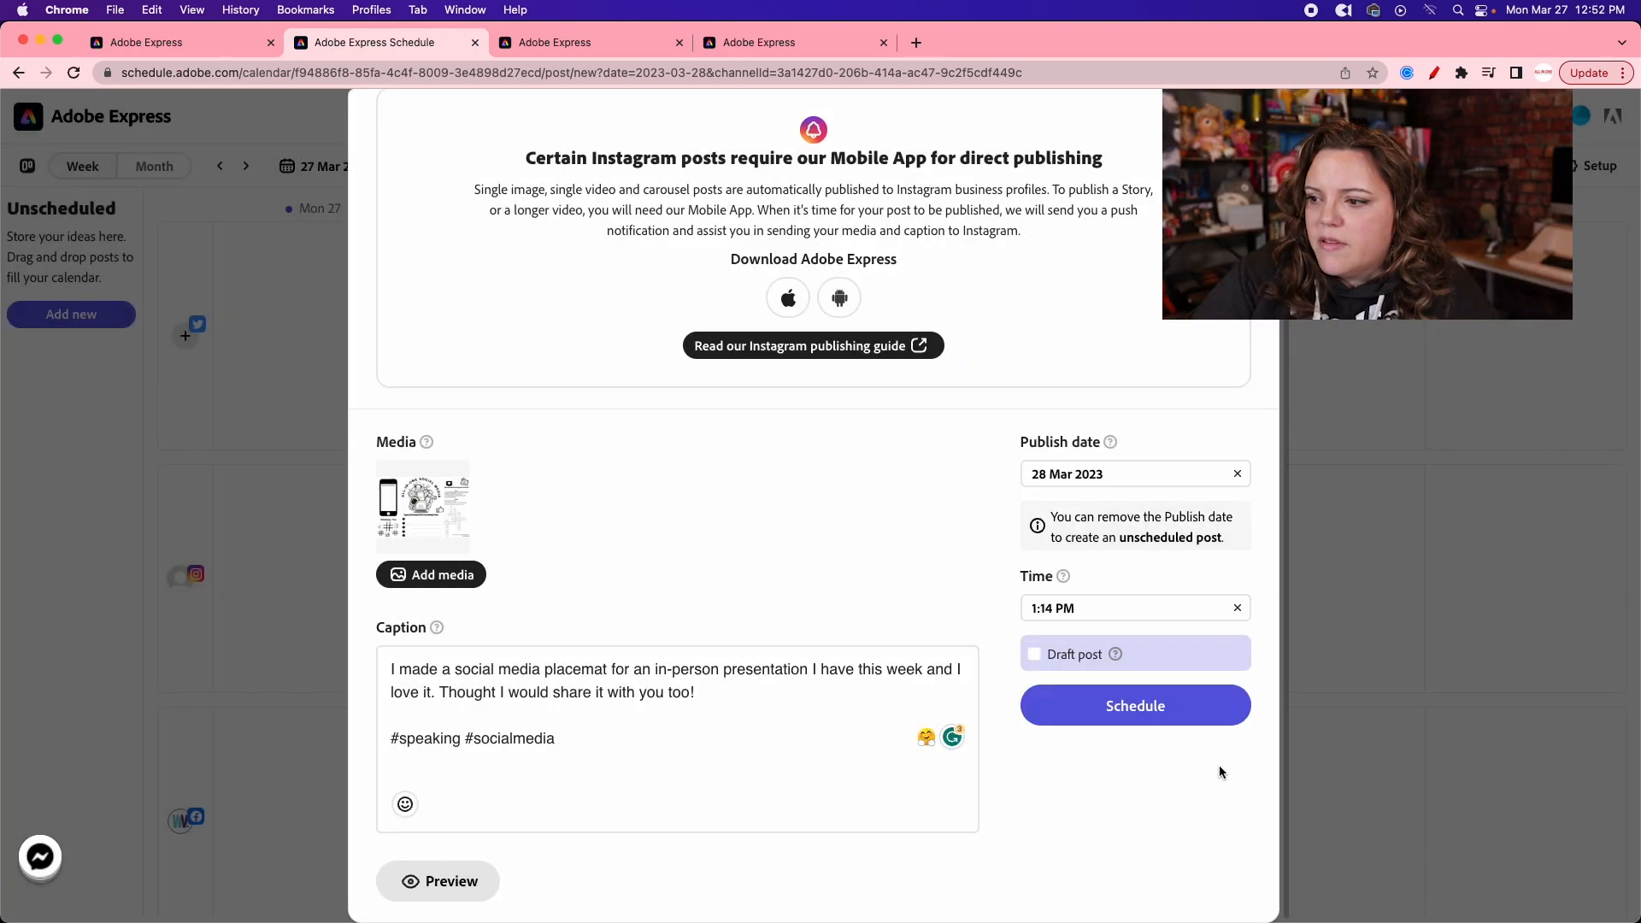
left_click(1146, 709)
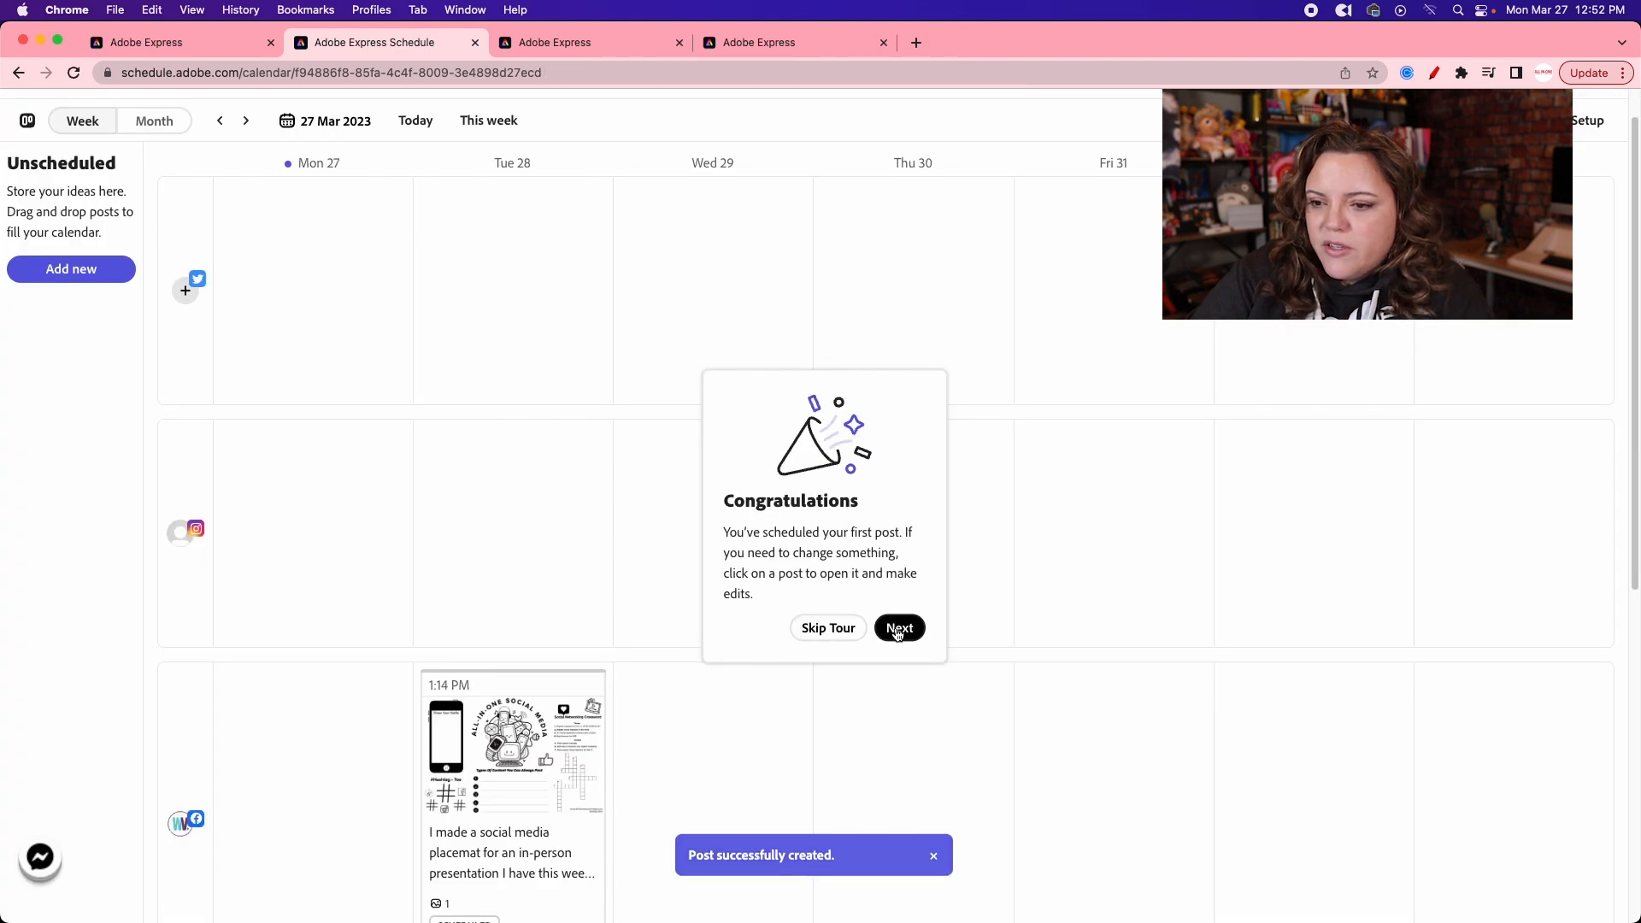
left_click(900, 628)
Open a new Instagram post for Tue 28 and look over its media, caption, mobile publishing and first comment options.
scroll(559, 254, "down", 3)
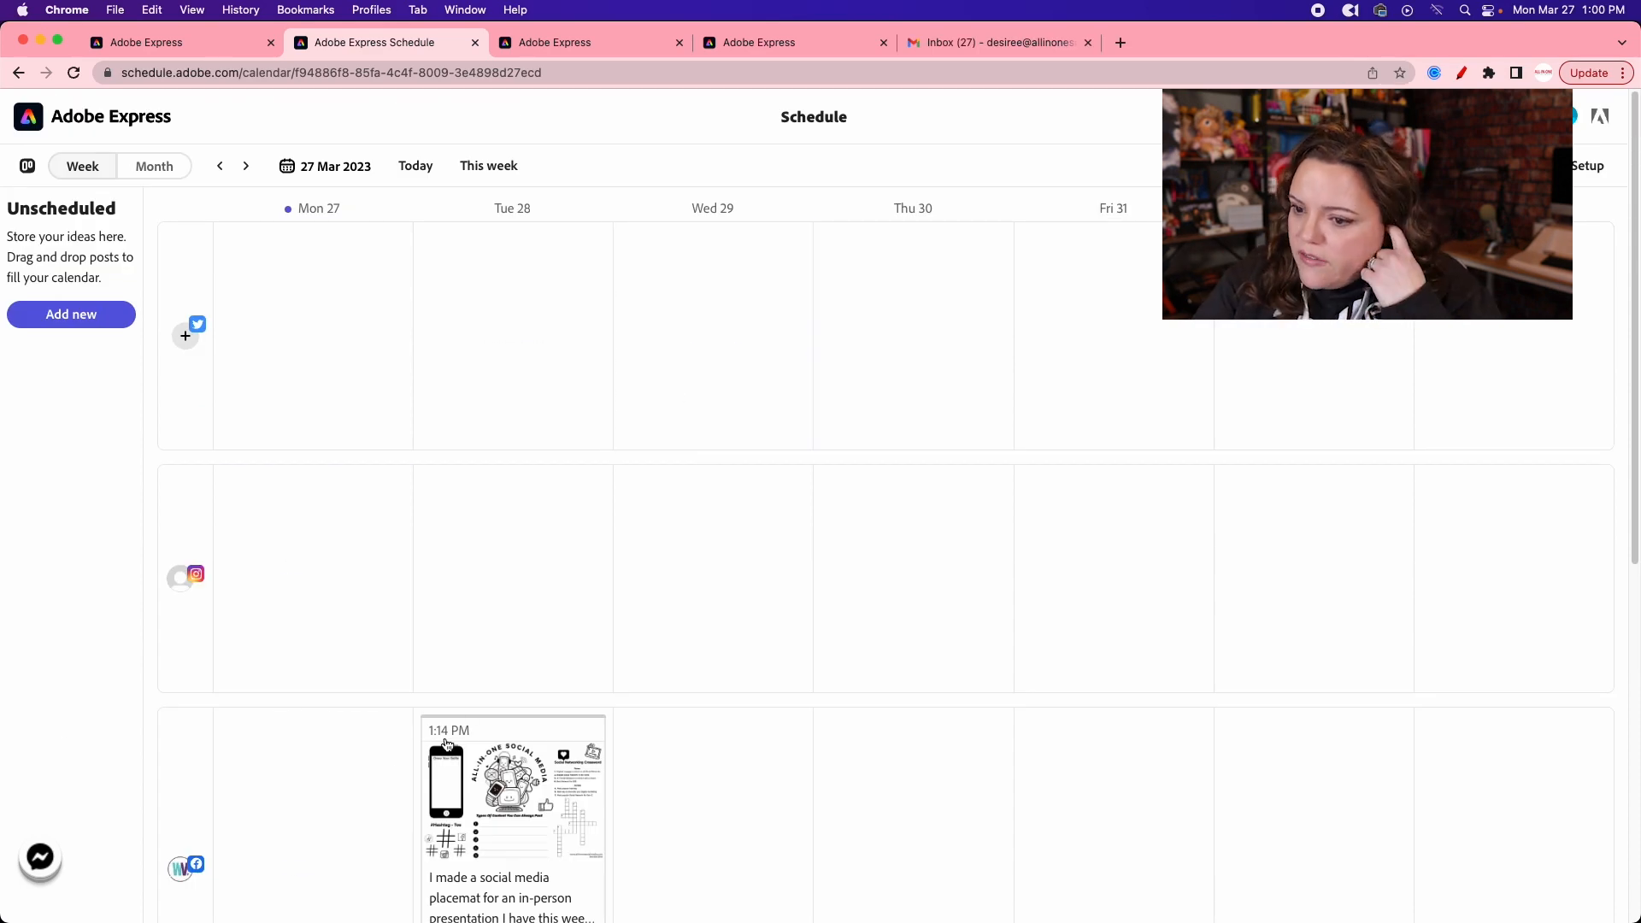
scroll(445, 744, "down", 1)
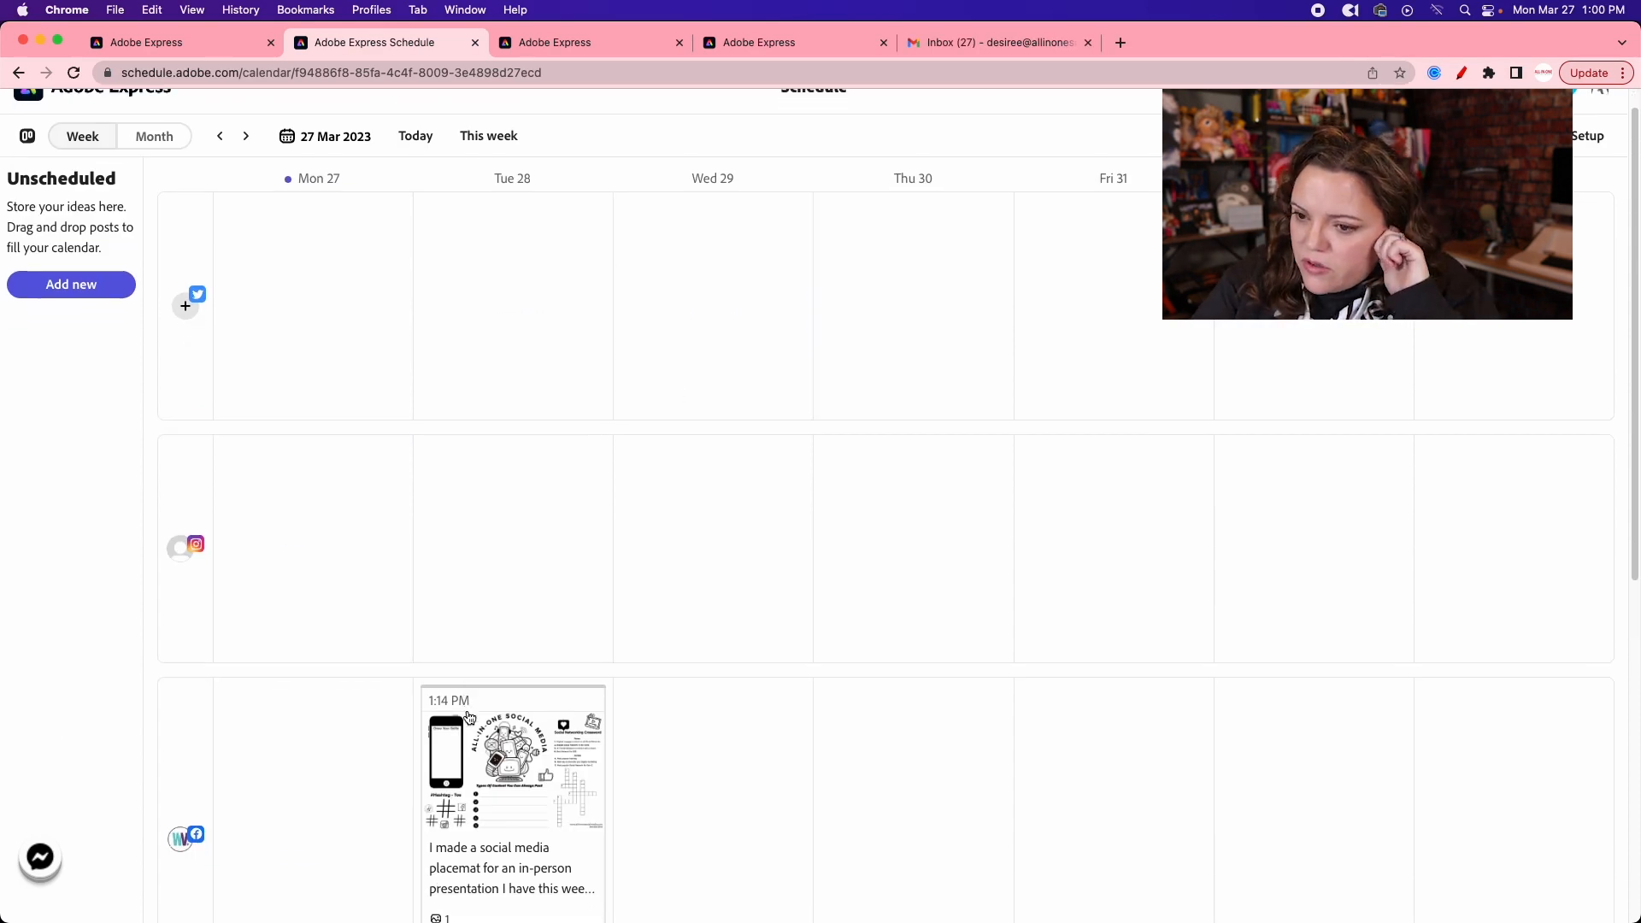
left_click(559, 540)
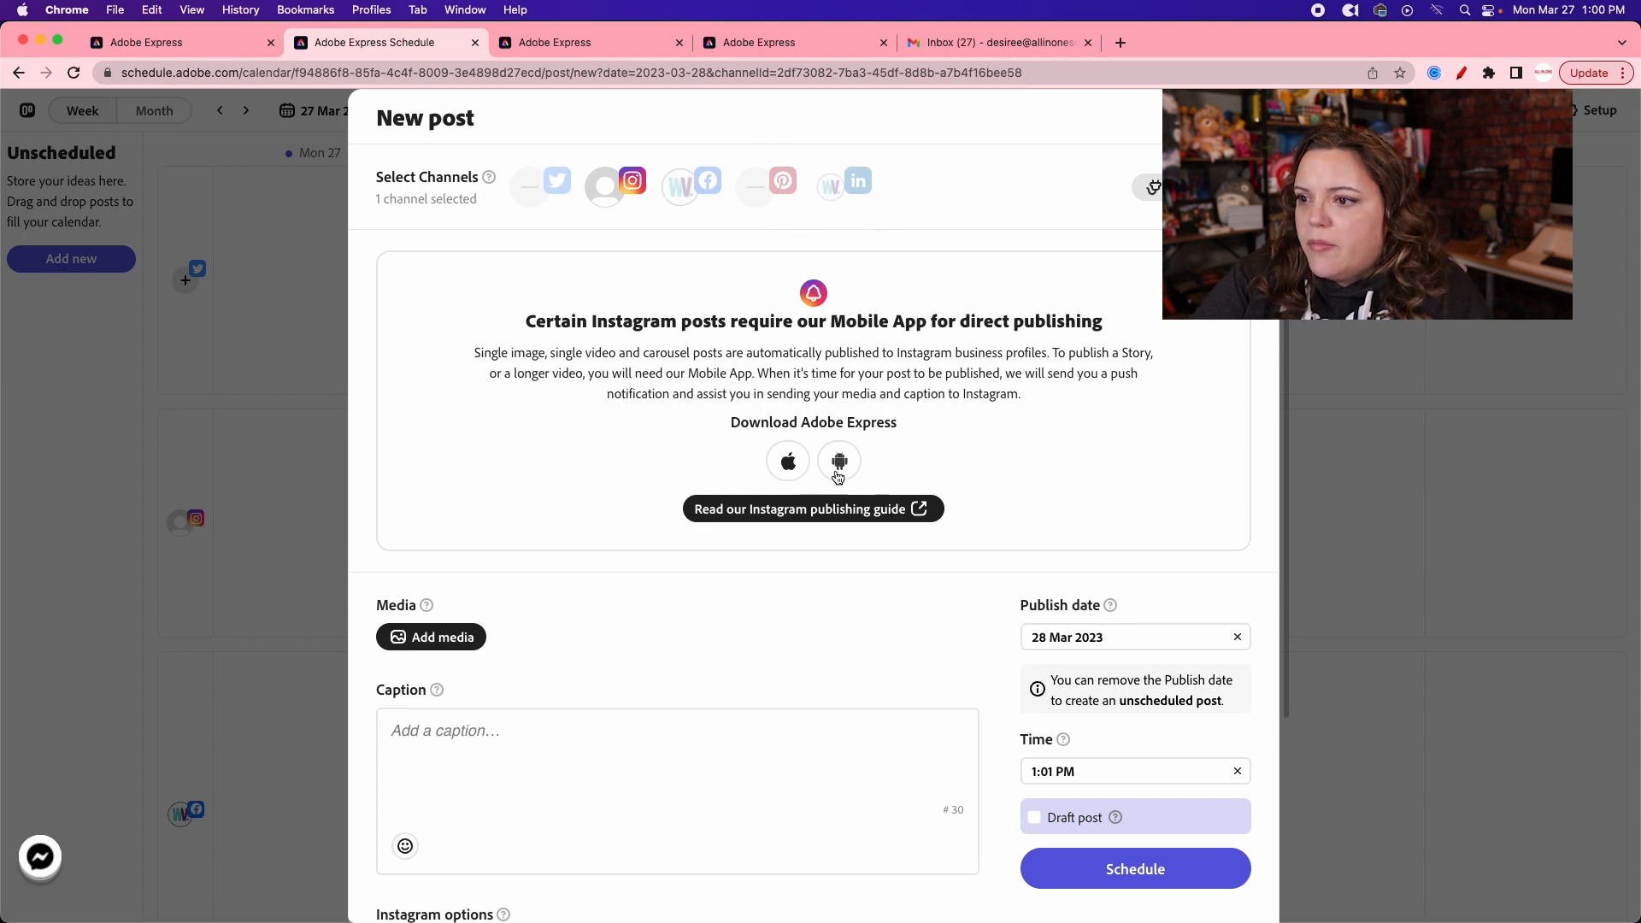
scroll(635, 492, "down", 3)
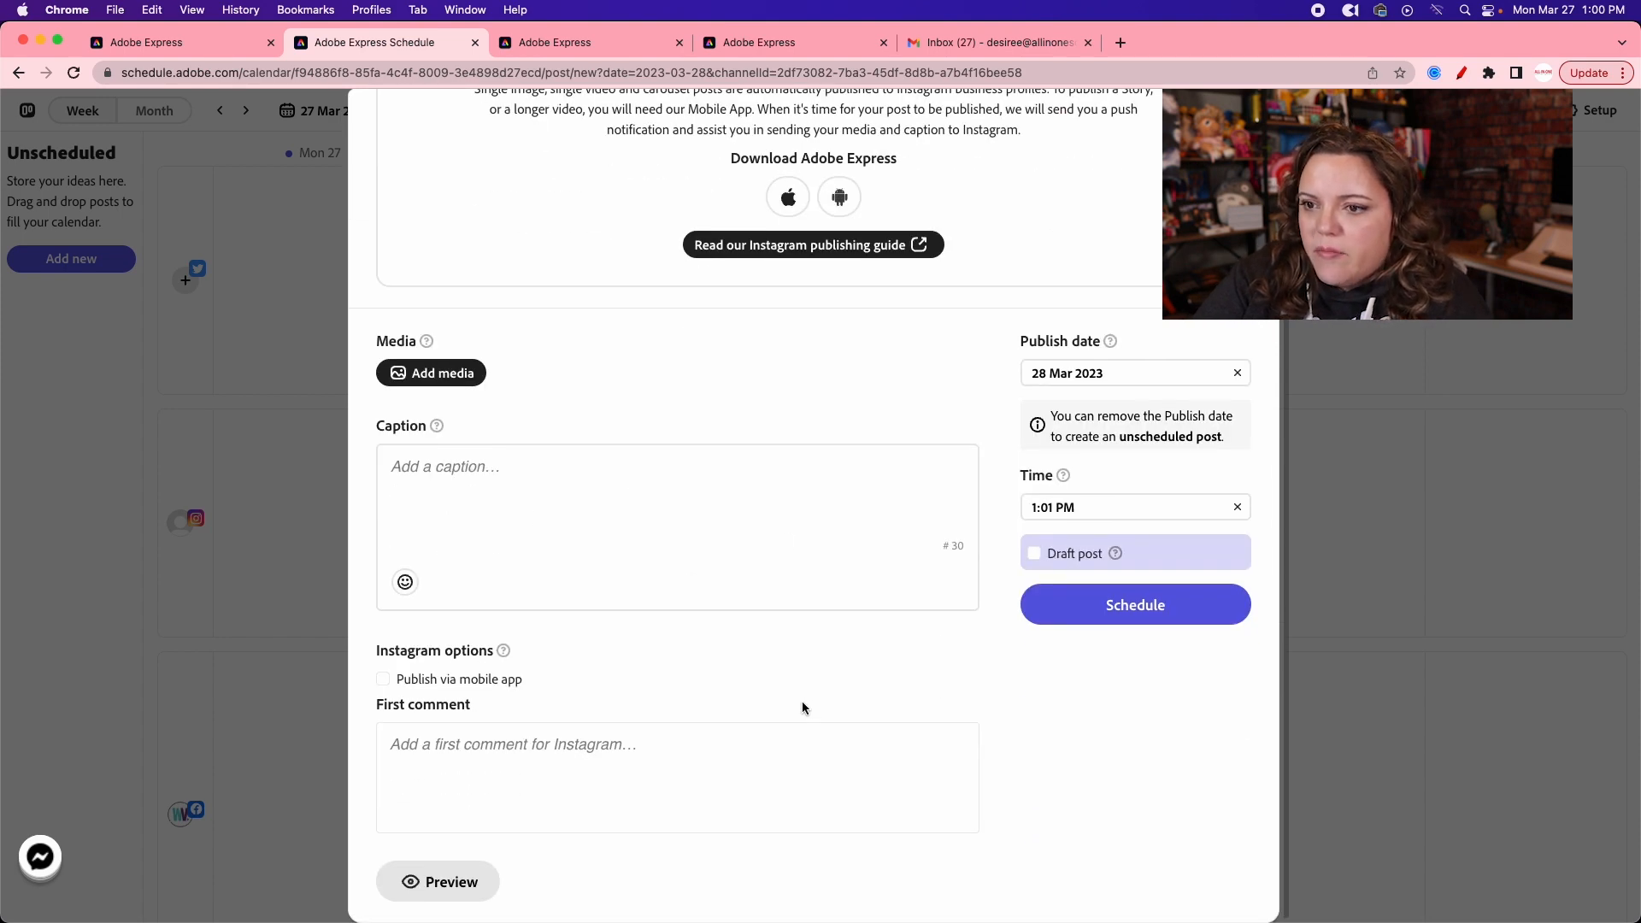
Open the help page for the post's Media field and read through the Content Scheduler Overview.
left_click(426, 340)
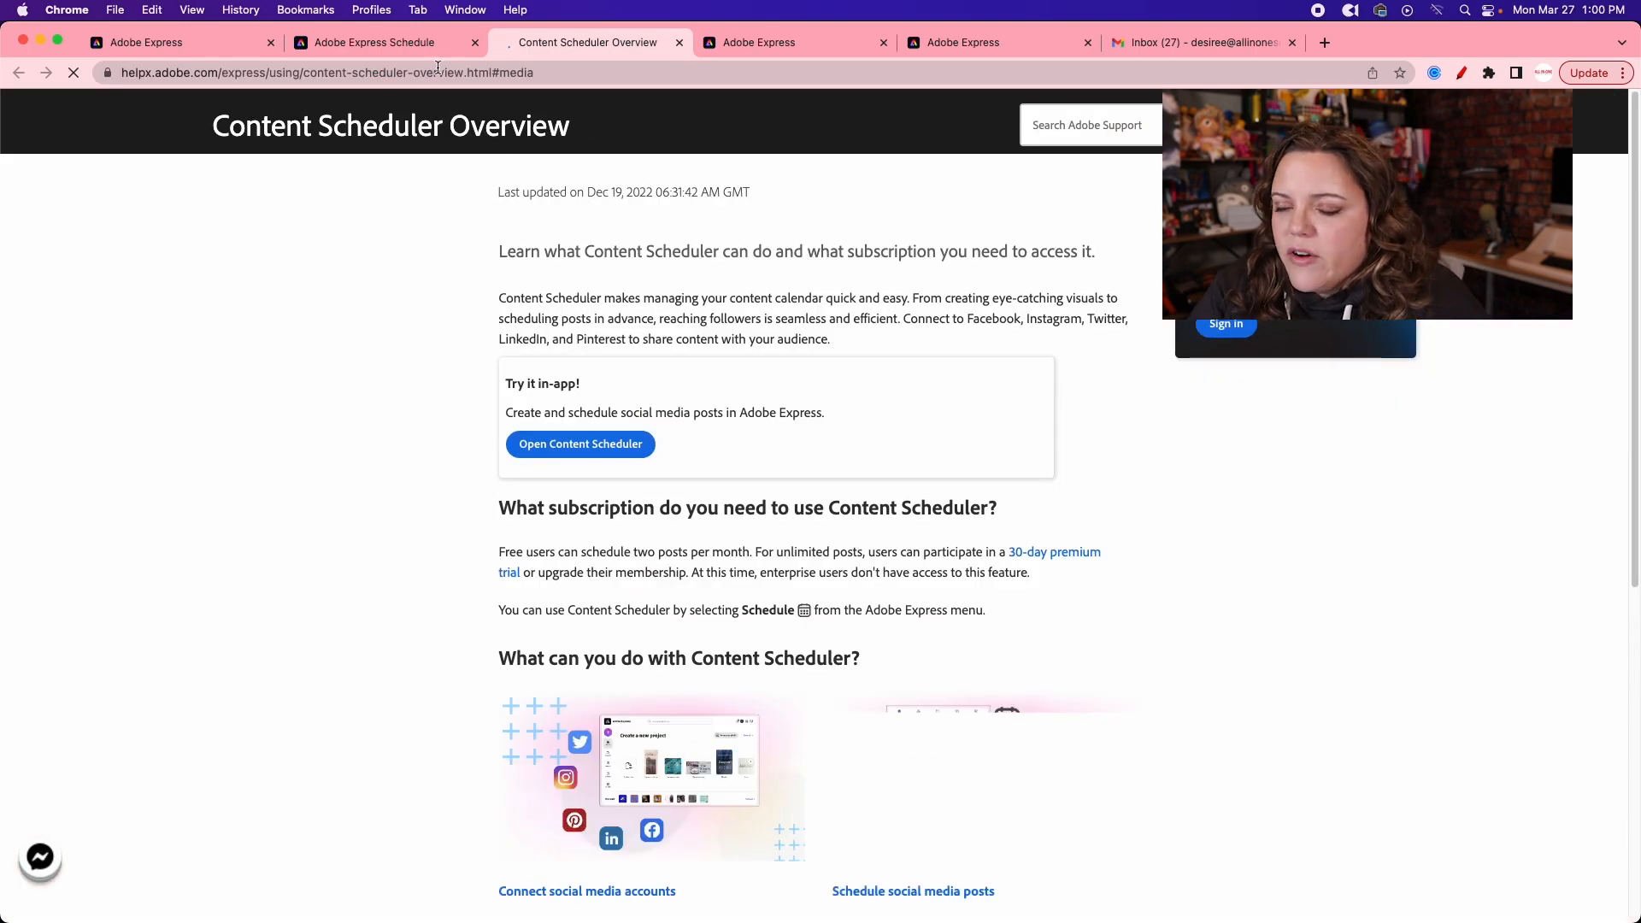
scroll(523, 711, "down", 3)
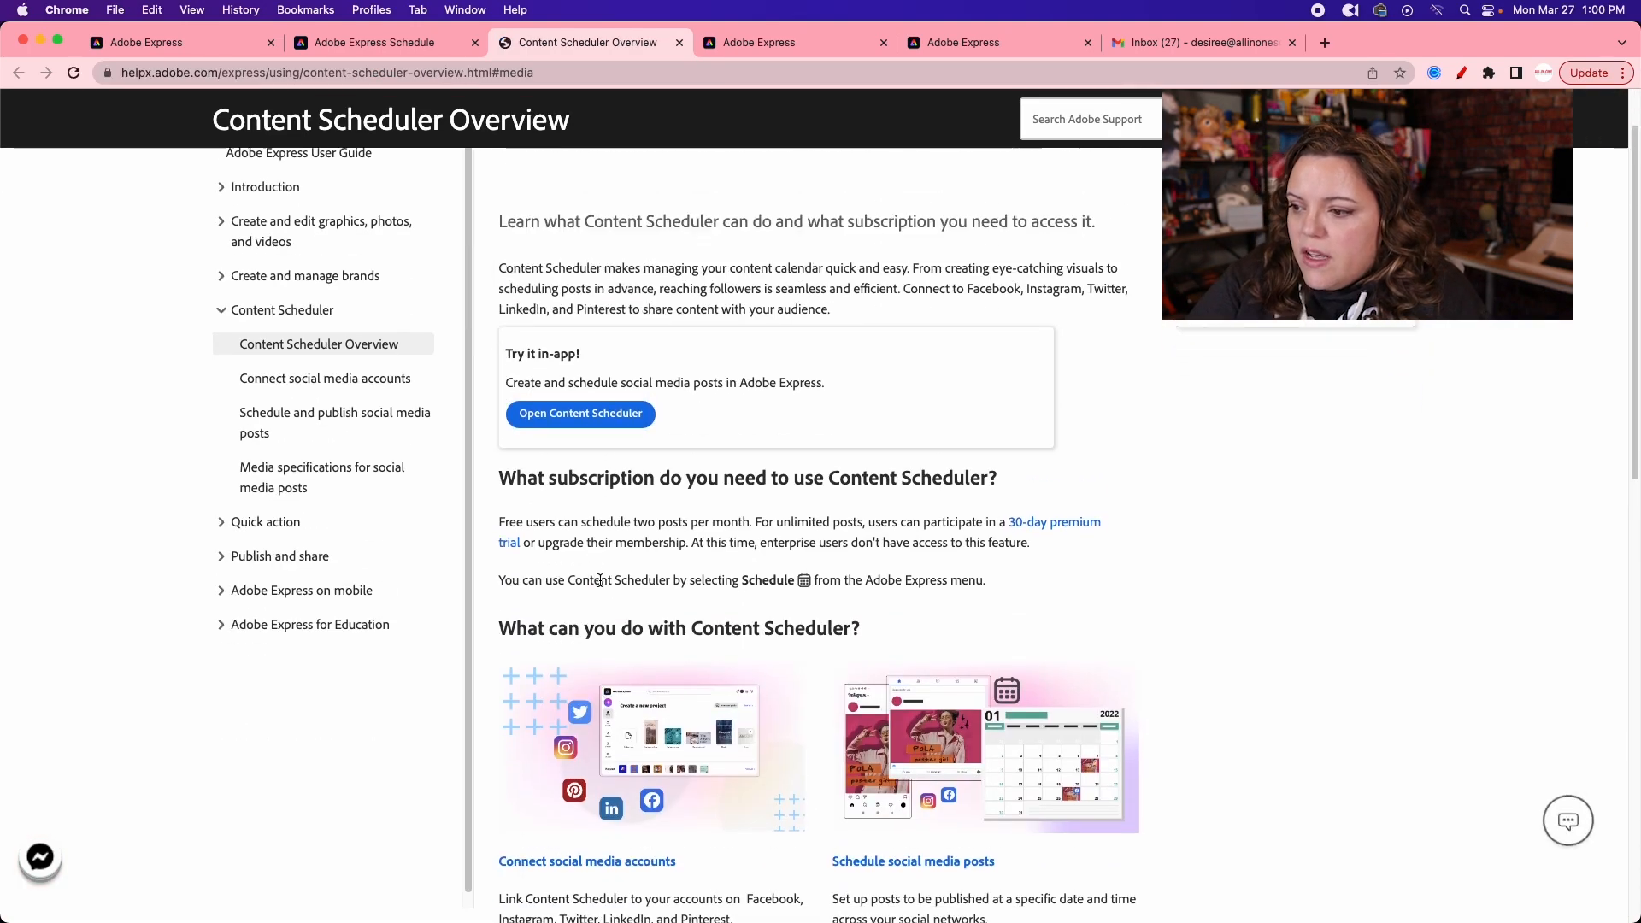
scroll(660, 739, "down", 4)
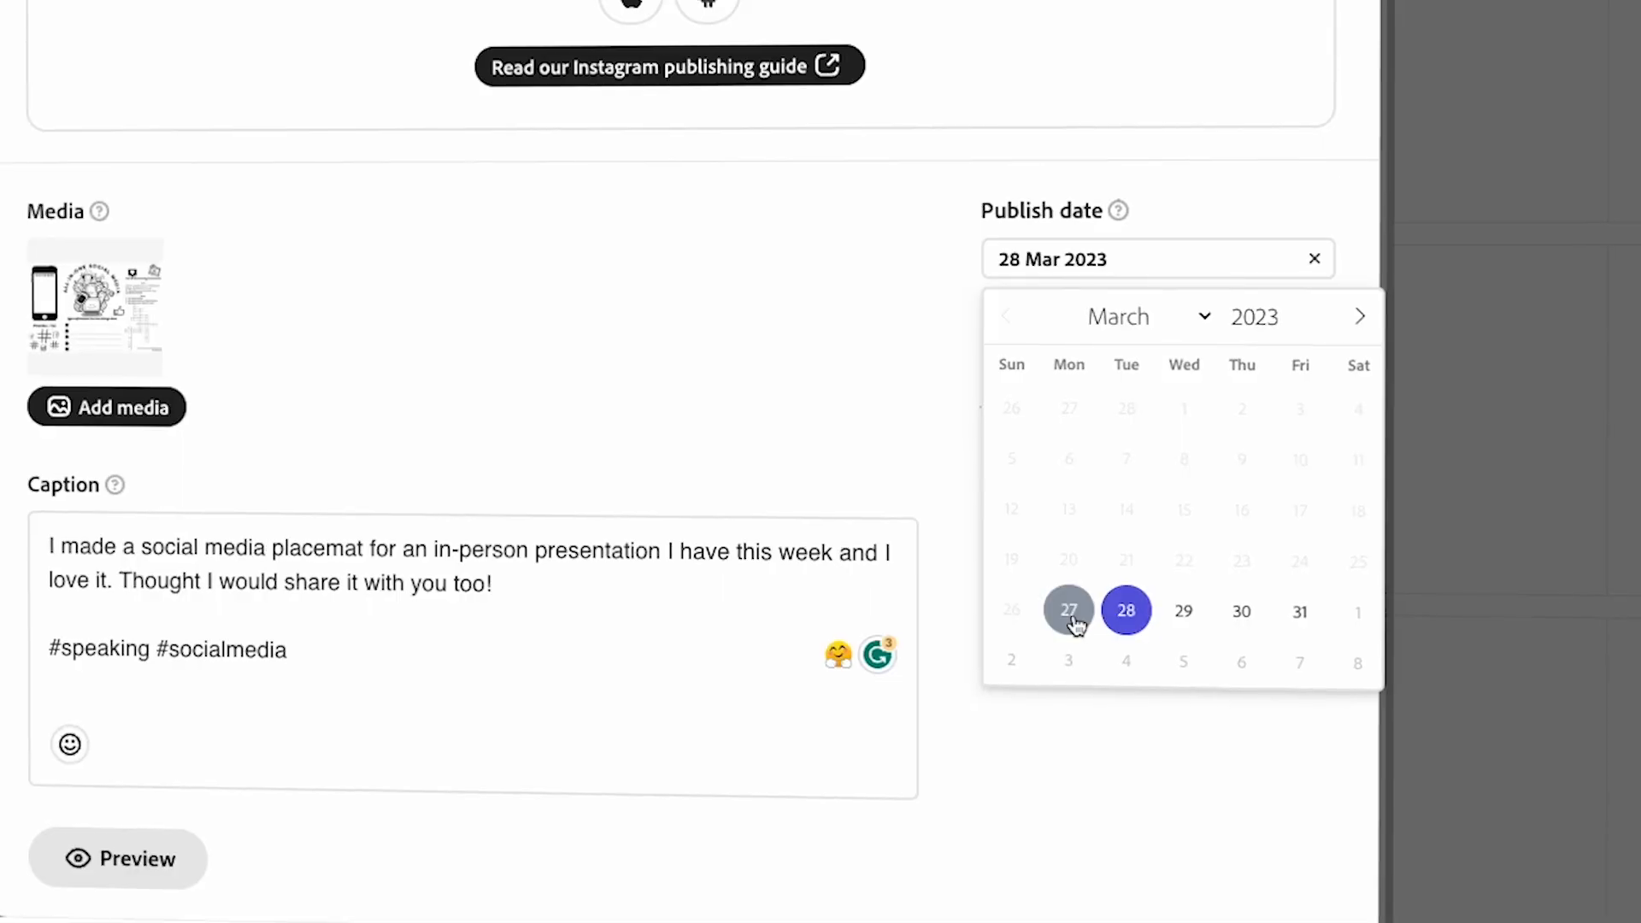
Set the placemat post's publish date to 27 Mar 2023.
left_click(1069, 611)
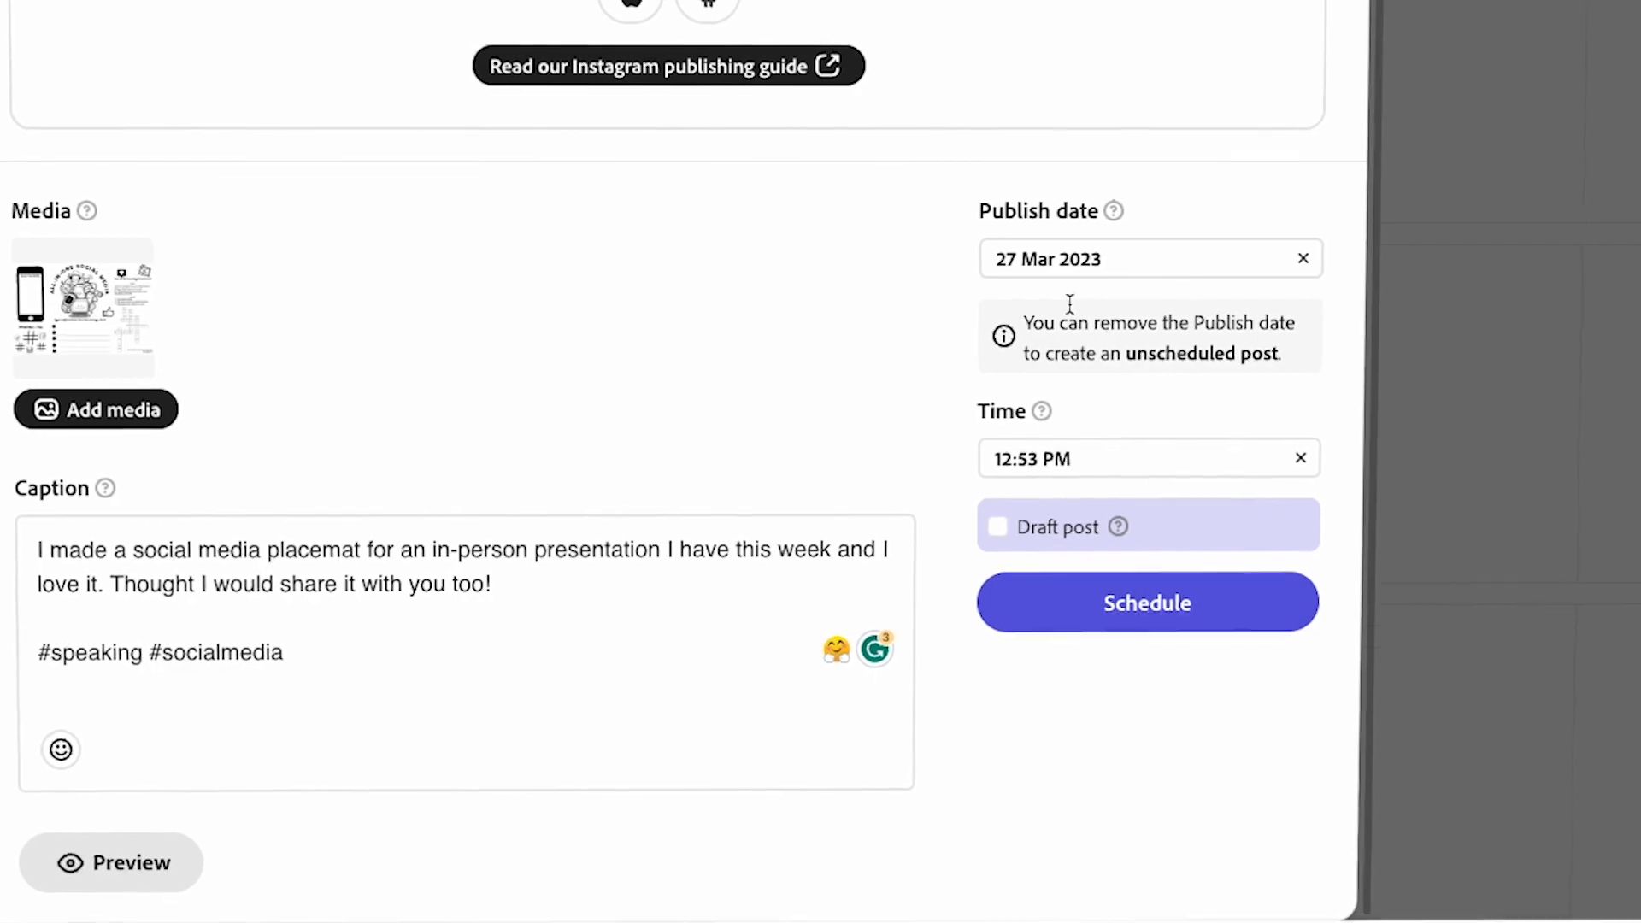